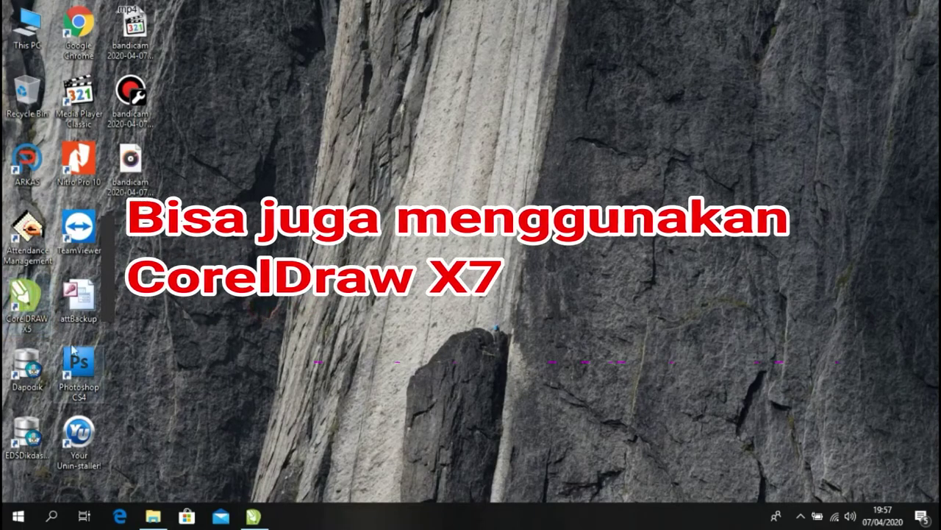
Step: Launch CorelDRAW X5, start a new blank A4 document, and minimize the window
{"action": "double_click", "coordinate": [33, 300]}
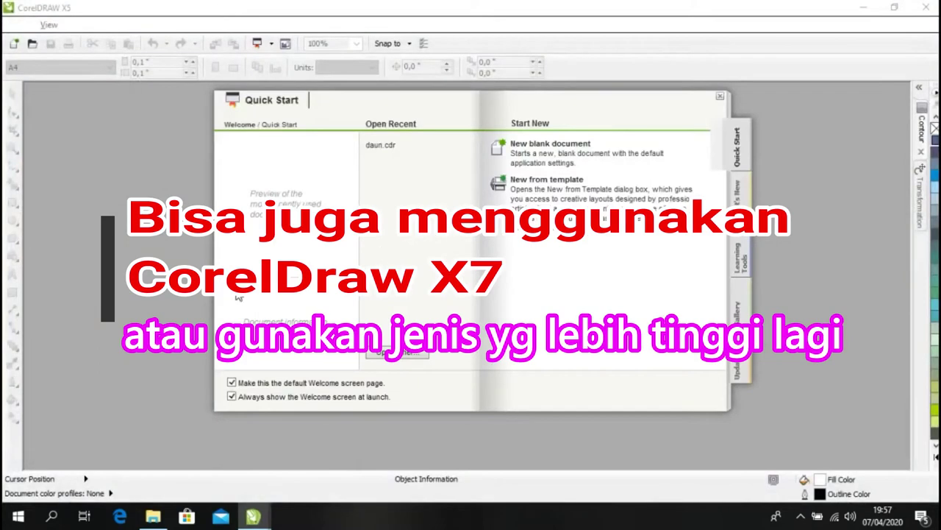
{"action": "left_click", "coordinate": [533, 146]}
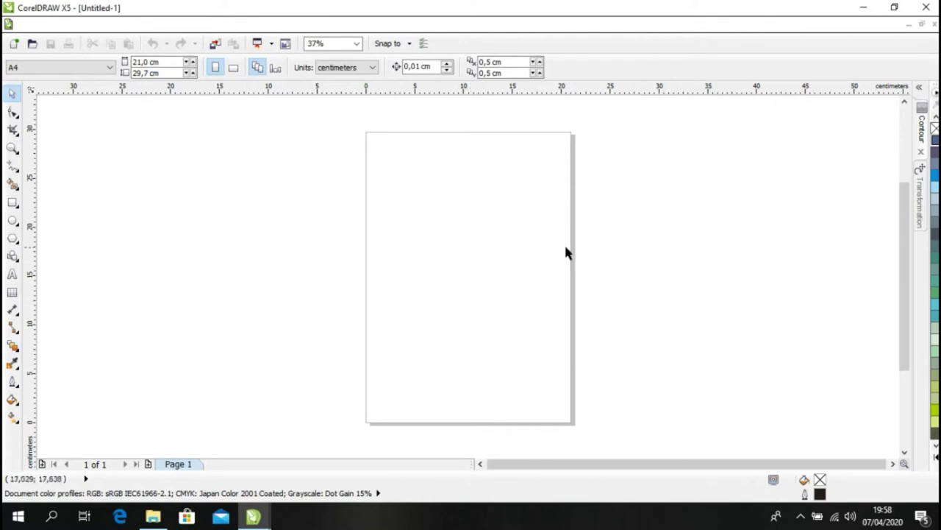
{"action": "left_click", "coordinate": [863, 8]}
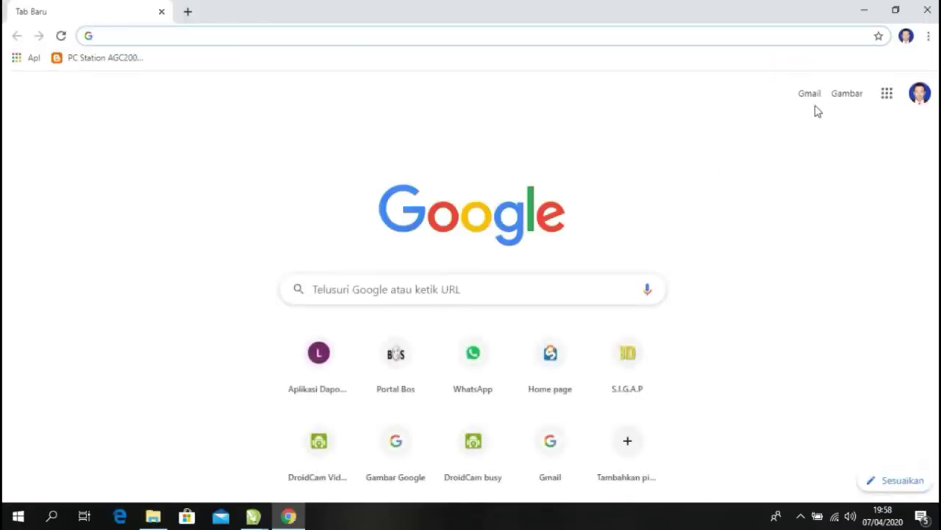
Step: Search Google Images for 'daun vektor' and browse the results
{"action": "left_click", "coordinate": [846, 94]}
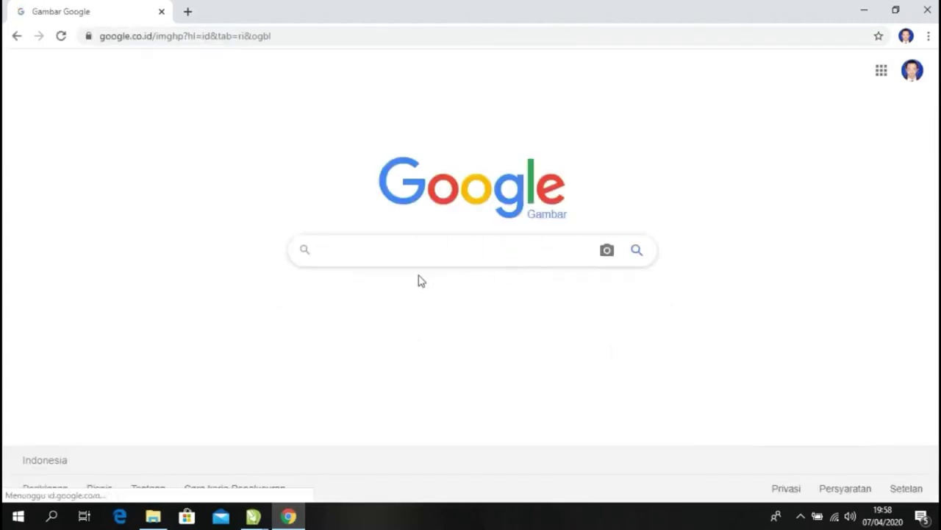
{"action": "left_click", "coordinate": [359, 253]}
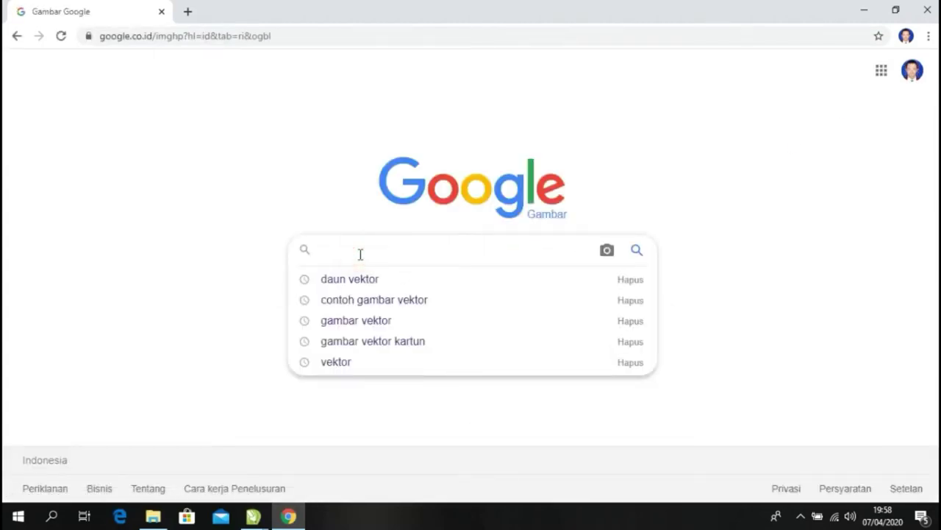
{"action": "left_click", "coordinate": [359, 283]}
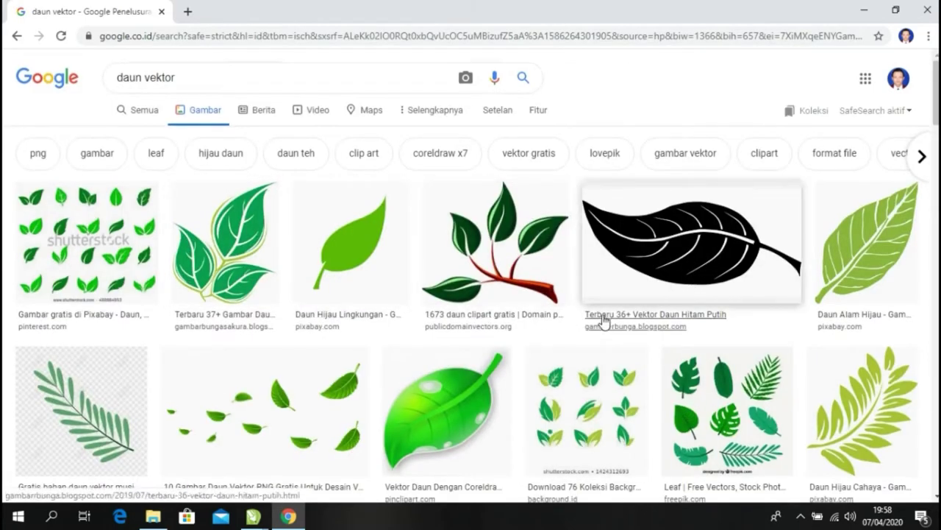
{"action": "scroll", "coordinate": [599, 320], "scroll_direction": "down", "scroll_amount": 1}
{"action": "scroll", "coordinate": [604, 319], "scroll_direction": "down", "scroll_amount": 1}
{"action": "scroll", "coordinate": [599, 322], "scroll_direction": "down", "scroll_amount": 2}
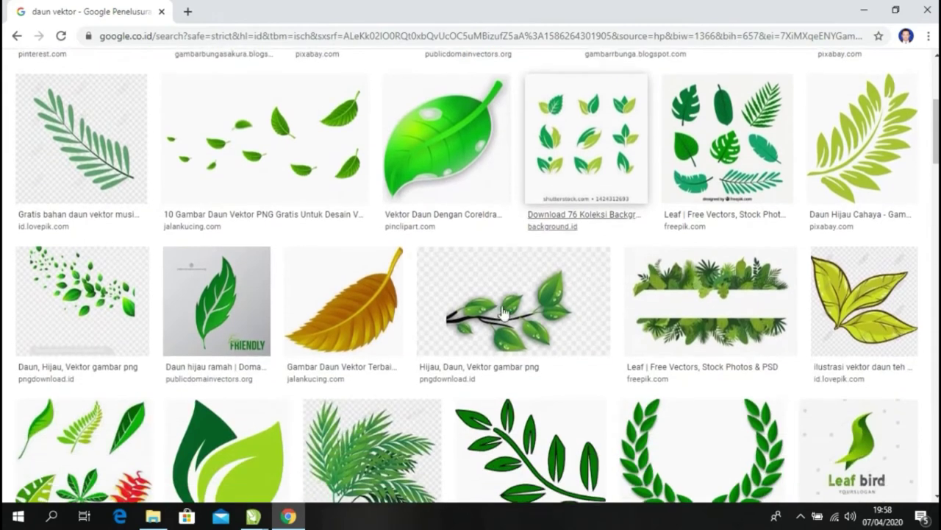
{"action": "scroll", "coordinate": [454, 315], "scroll_direction": "down", "scroll_amount": 2}
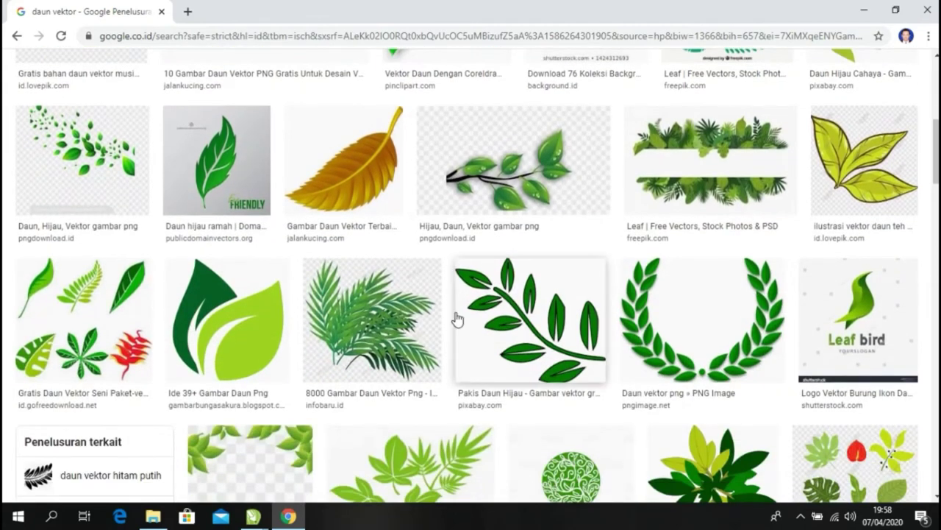
{"action": "scroll", "coordinate": [449, 322], "scroll_direction": "down", "scroll_amount": 1}
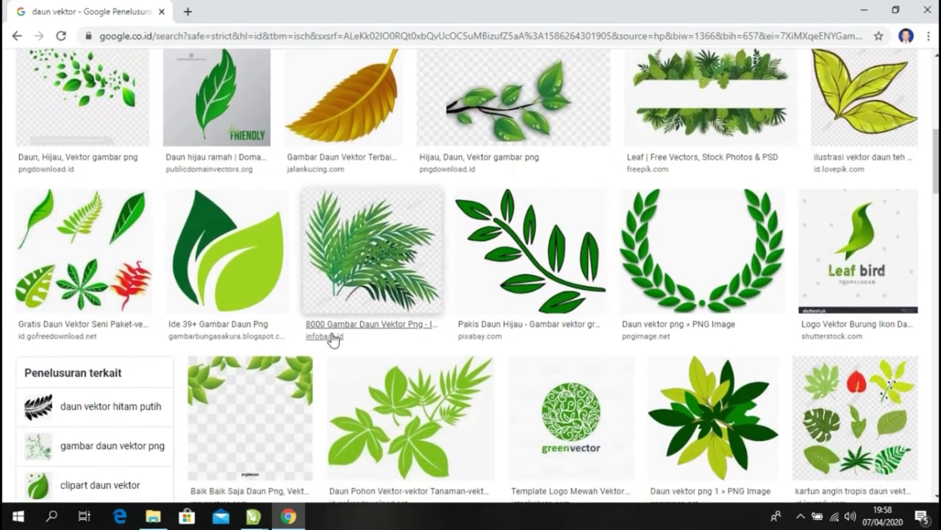
Step: Save the two-tone green leaf image to the desktop as leaf-vector.png
{"action": "left_click", "coordinate": [225, 270]}
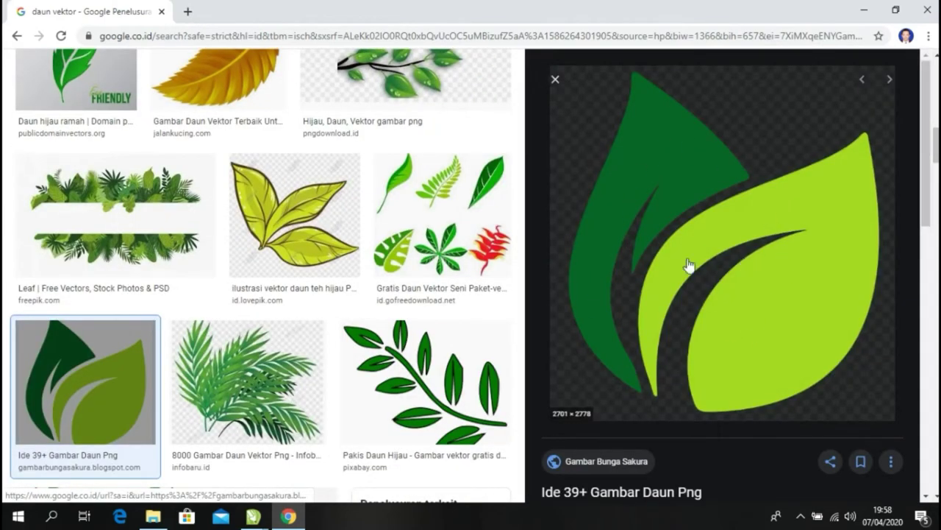
{"action": "right_click", "coordinate": [730, 212]}
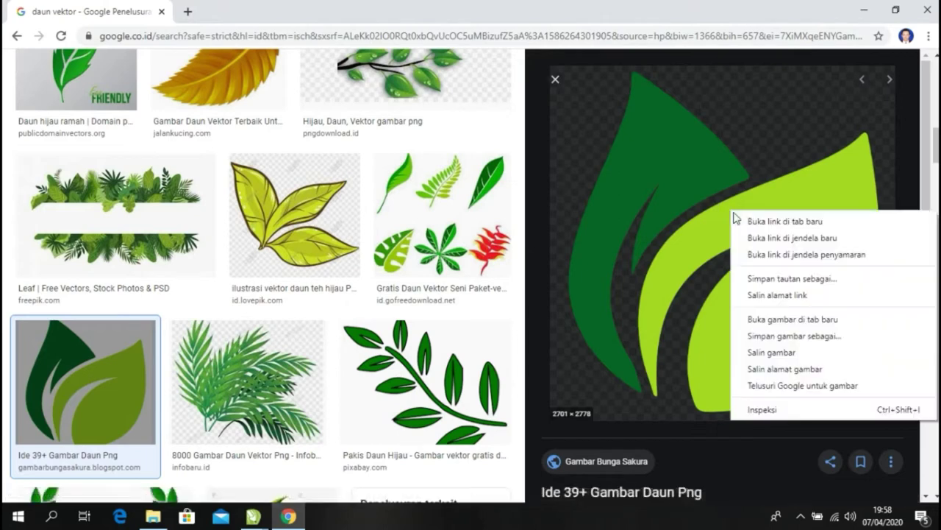
{"action": "left_click", "coordinate": [788, 336]}
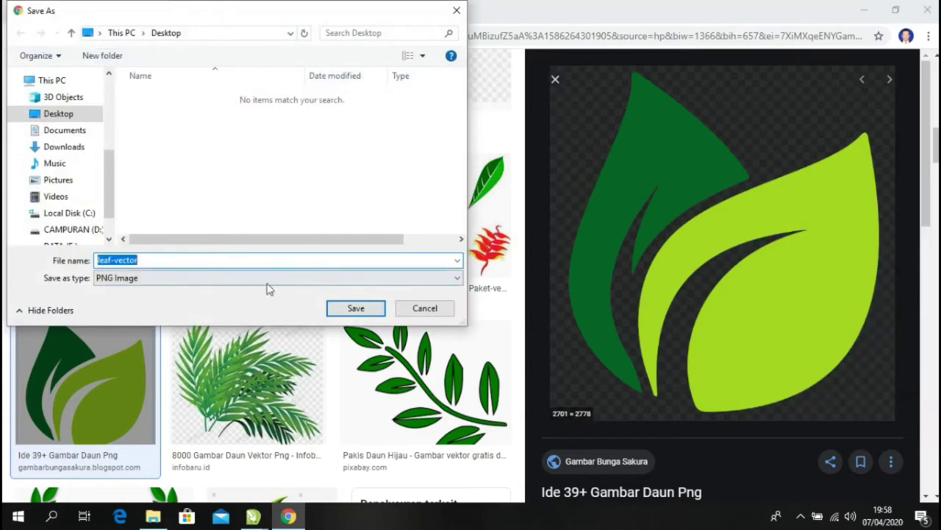
{"action": "left_click", "coordinate": [353, 308]}
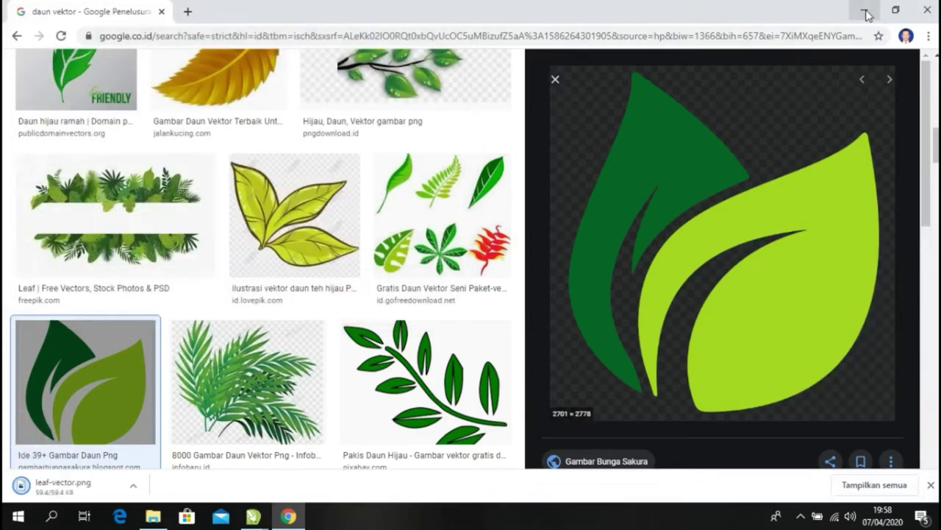
Step: Drag leaf-vector.png from the desktop into the blank CorelDRAW document
{"action": "left_click", "coordinate": [865, 12]}
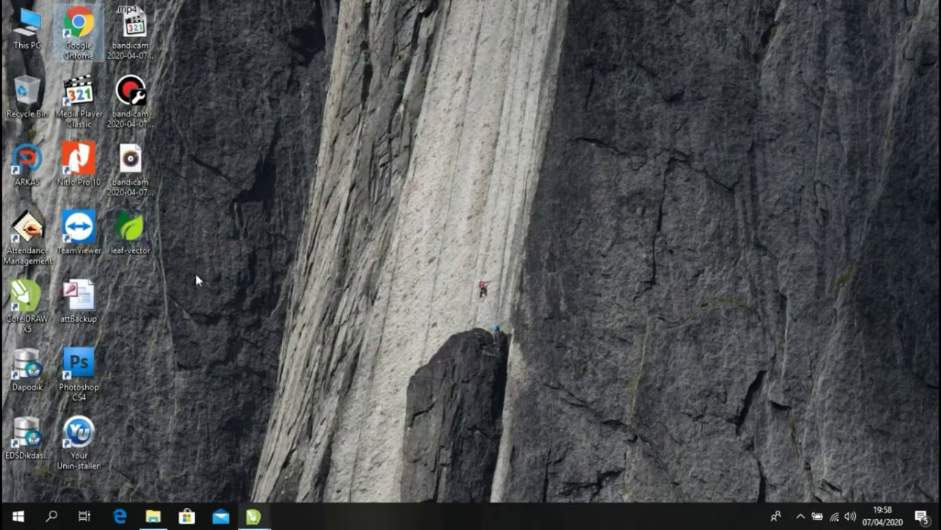
{"action": "left_click_drag", "start_coordinate": [135, 236], "coordinate": [285, 484]}
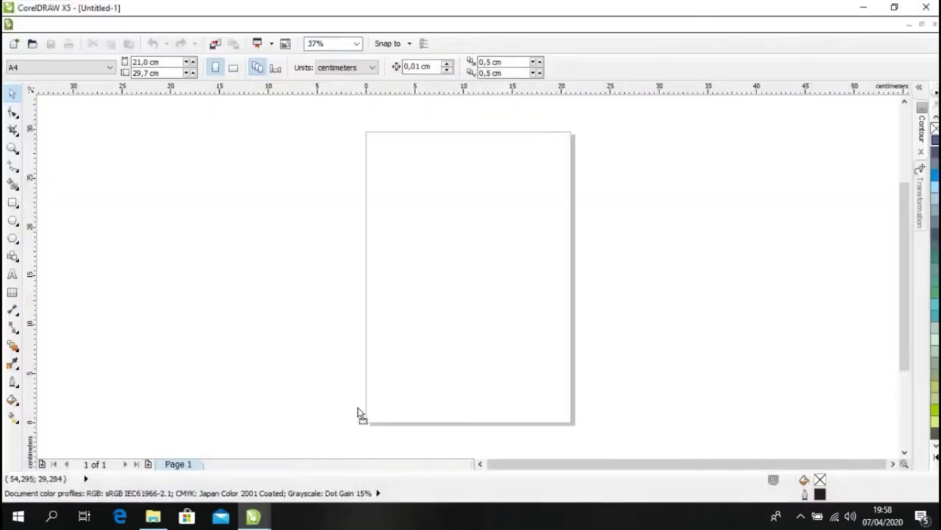
{"action": "mouse_move", "coordinate": [285, 484]}
{"action": "left_mouse_down"}
{"action": "mouse_move", "coordinate": [500, 248]}
{"action": "mouse_move", "coordinate": [492, 247]}
{"action": "left_mouse_up"}
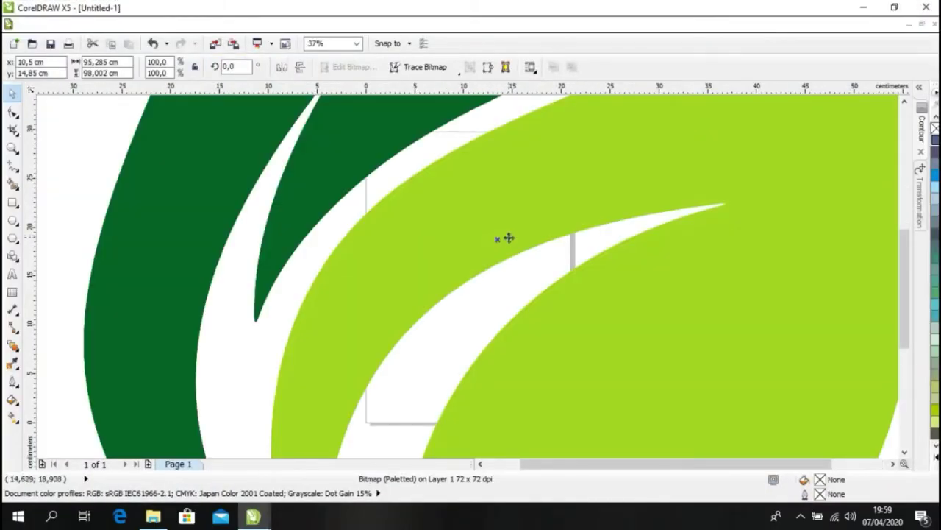
Step: Scale the leaf image down to fit the page and centre it with P
{"action": "key", "text": "F4"}
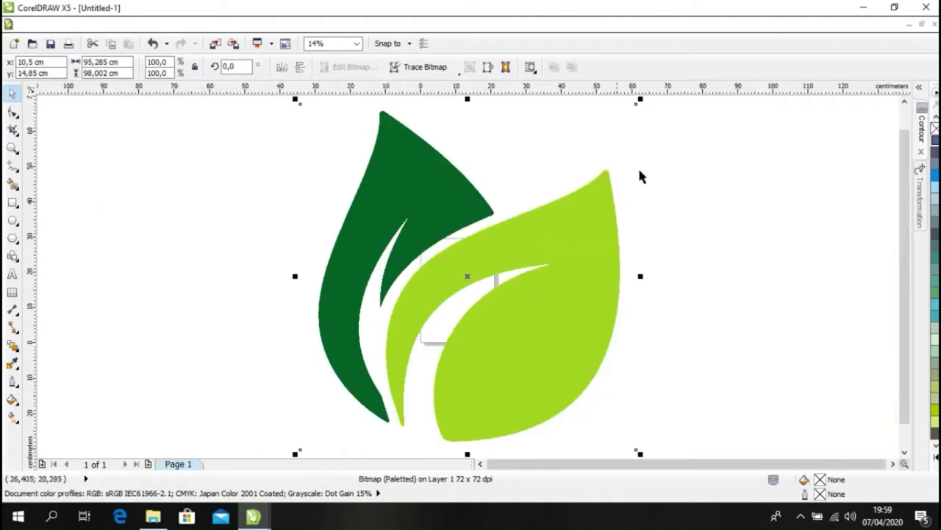
{"action": "left_click", "coordinate": [669, 110]}
{"action": "left_click", "coordinate": [618, 118]}
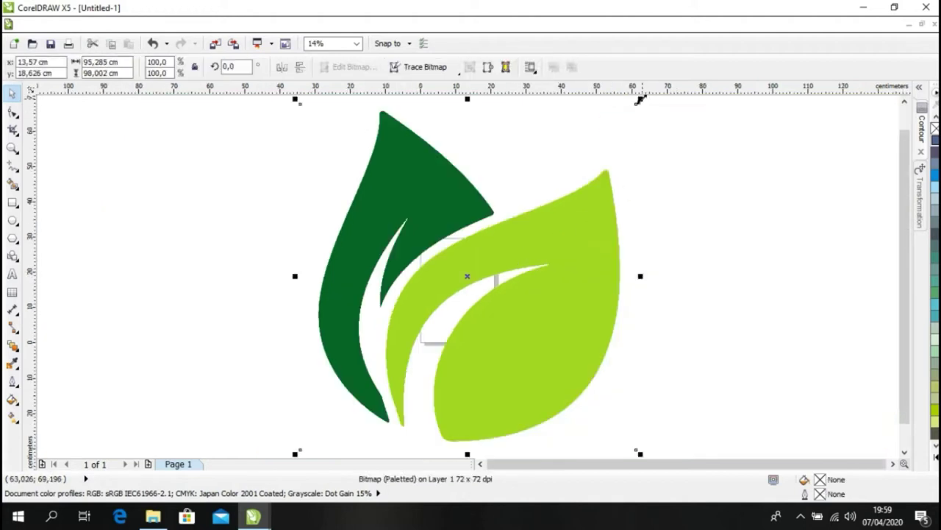
{"action": "left_click_drag", "start_coordinate": [640, 101], "coordinate": [431, 329]}
{"action": "left_click_drag", "start_coordinate": [384, 395], "coordinate": [496, 298]}
{"action": "left_click_drag", "start_coordinate": [521, 235], "coordinate": [492, 280]}
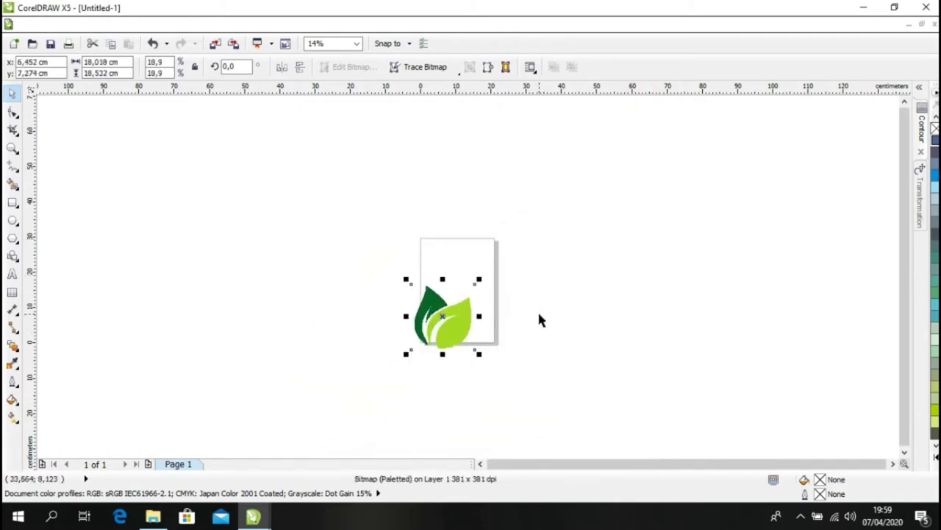
{"action": "key", "text": "p"}
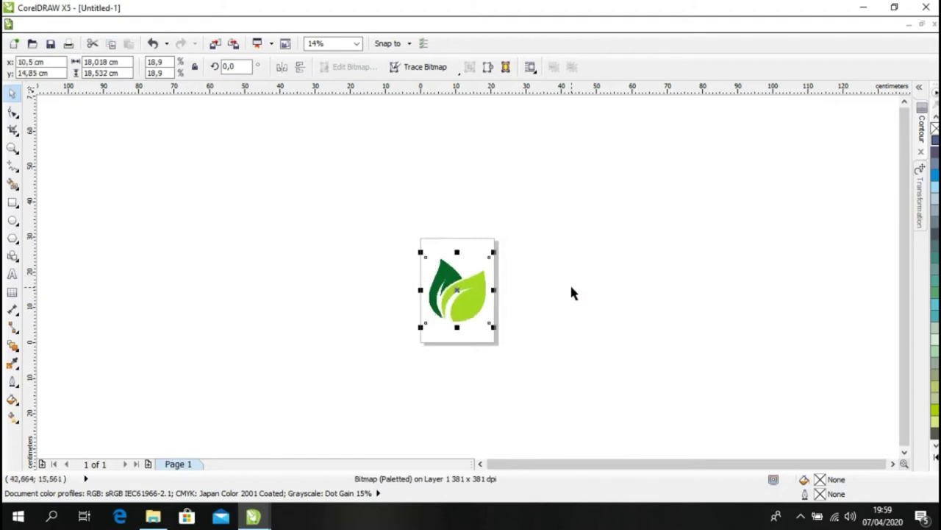
{"action": "left_click", "coordinate": [352, 192]}
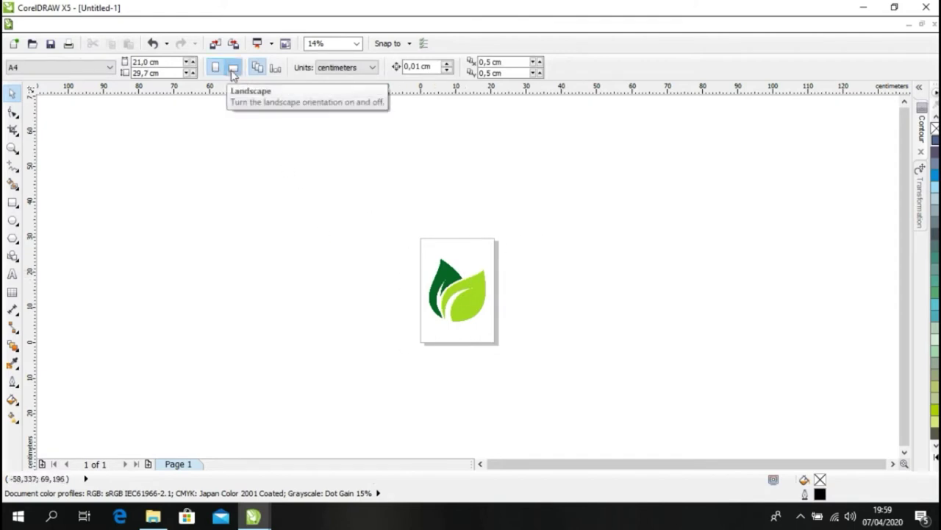
Step: Set the page to landscape and place a half-size leaf image on the page's right side
{"action": "left_click", "coordinate": [233, 67]}
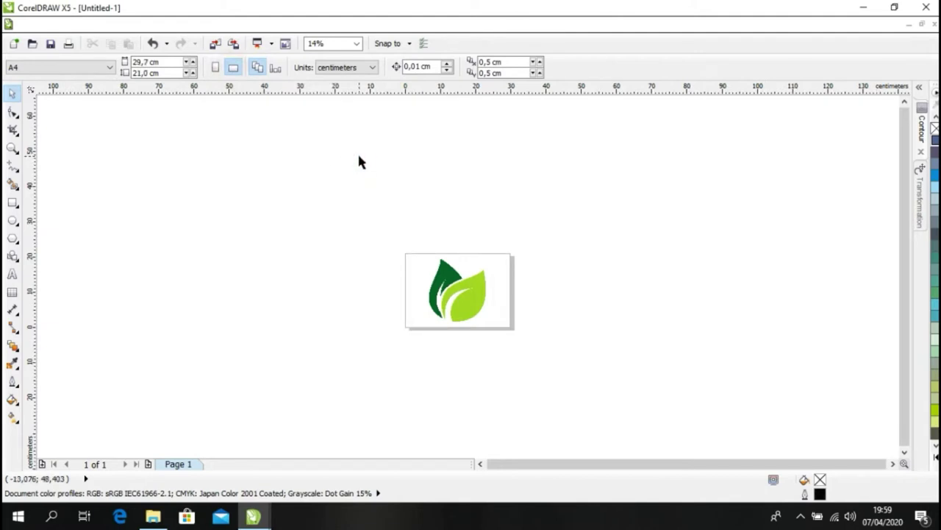
{"action": "key", "text": "F4"}
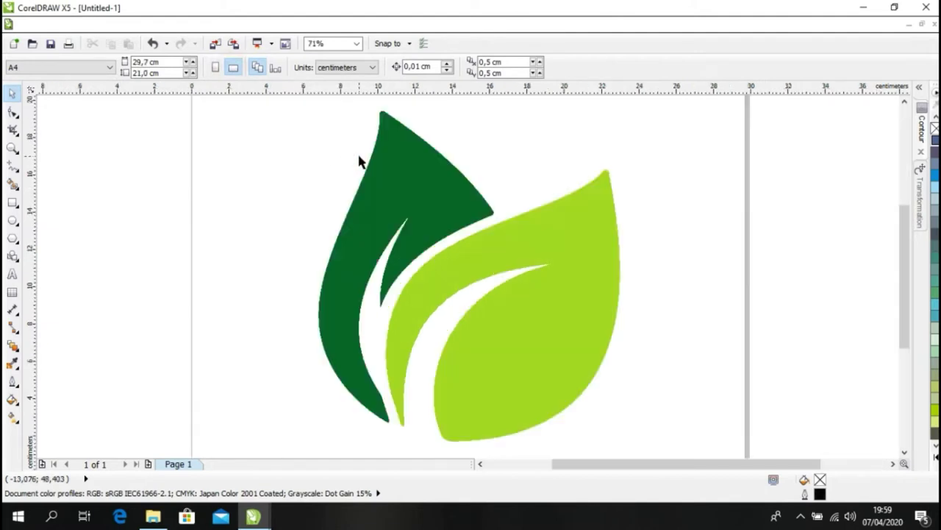
{"action": "left_click", "coordinate": [533, 217]}
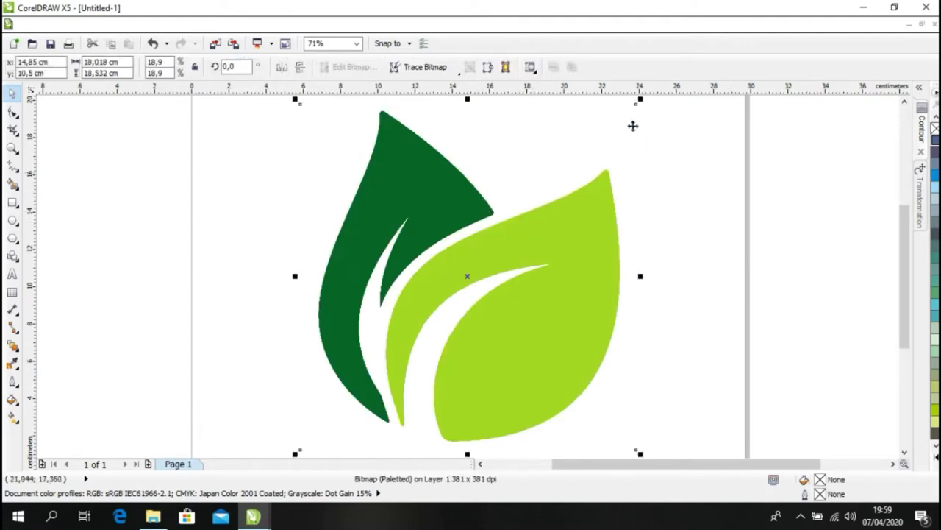
{"action": "mouse_move", "coordinate": [640, 100]}
{"action": "left_mouse_down"}
{"action": "mouse_move", "coordinate": [513, 272]}
{"action": "mouse_move", "coordinate": [474, 309]}
{"action": "left_mouse_up"}
{"action": "key", "text": "p"}
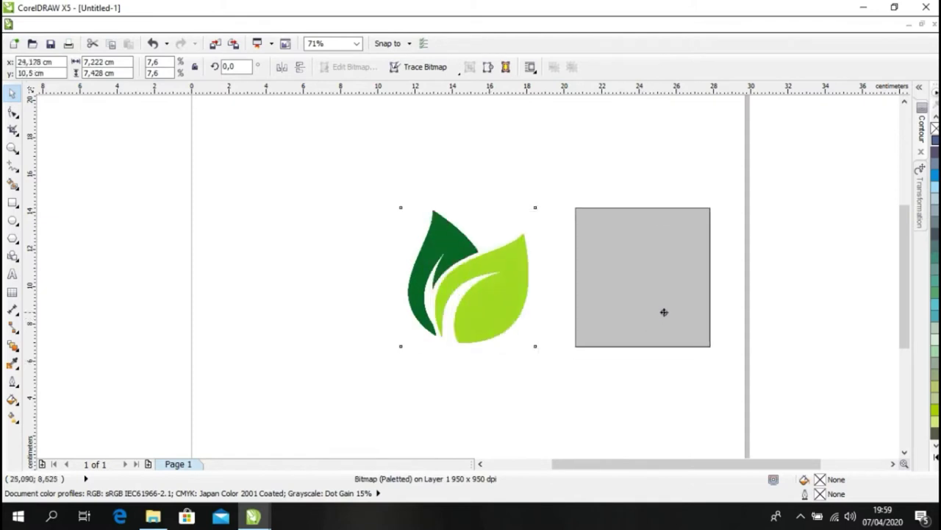
{"action": "left_click_drag", "start_coordinate": [487, 312], "coordinate": [663, 312]}
{"action": "left_click", "coordinate": [459, 292]}
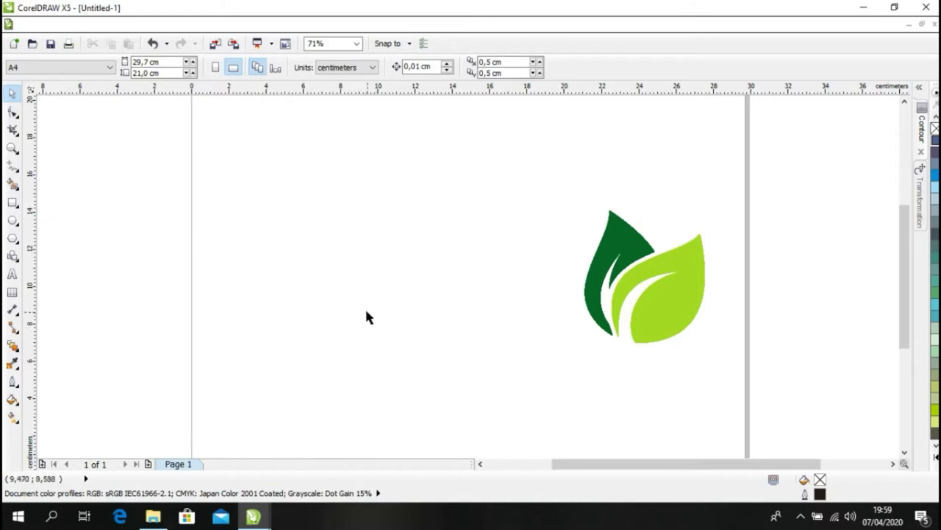
{"action": "left_click", "coordinate": [431, 277]}
{"action": "left_click", "coordinate": [16, 172]}
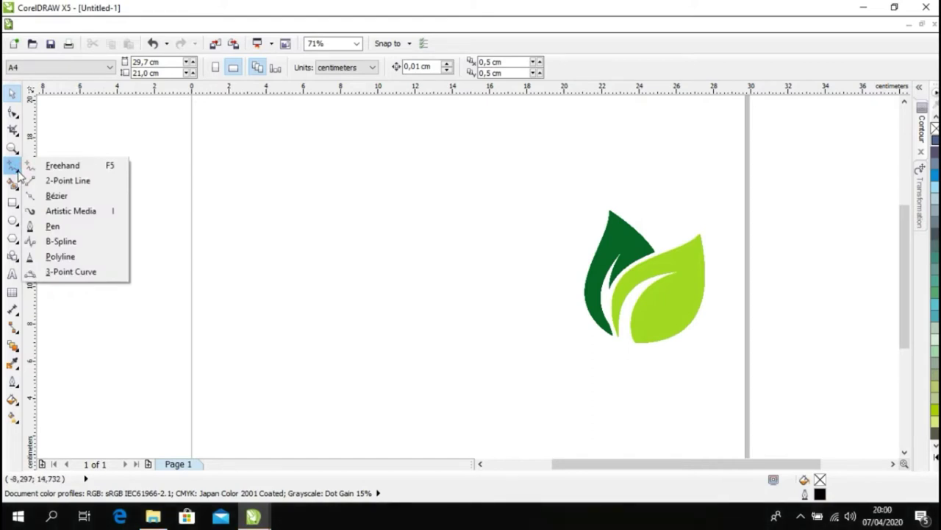
Step: Begin the Bezier leaf outline from the top tip, drawing the curved inner notch
{"action": "left_click", "coordinate": [56, 227]}
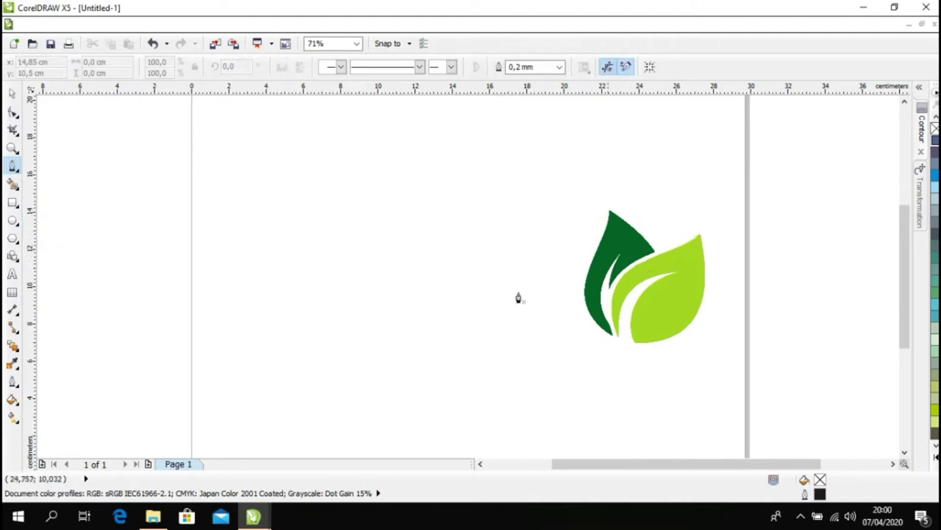
{"action": "left_click", "coordinate": [461, 229]}
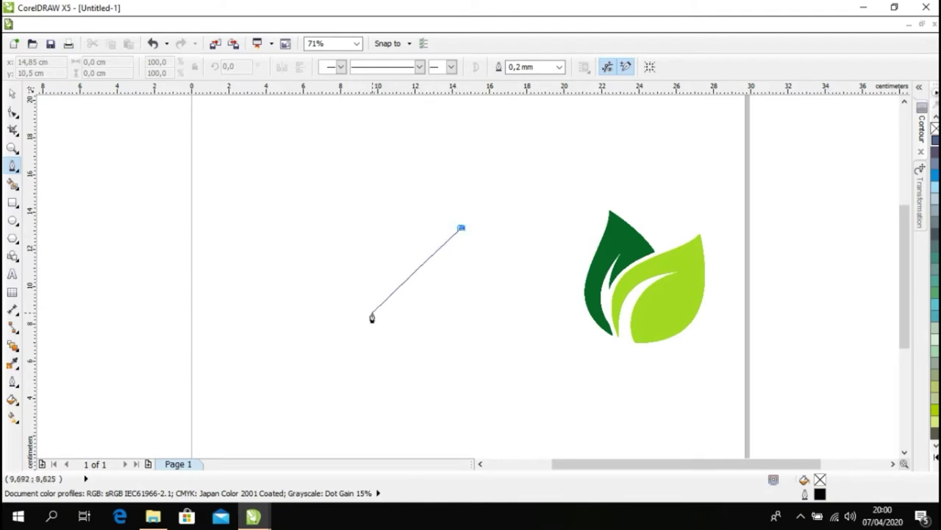
{"action": "mouse_move", "coordinate": [372, 313]}
{"action": "left_mouse_down"}
{"action": "mouse_move", "coordinate": [400, 372]}
{"action": "mouse_move", "coordinate": [392, 390]}
{"action": "left_mouse_up"}
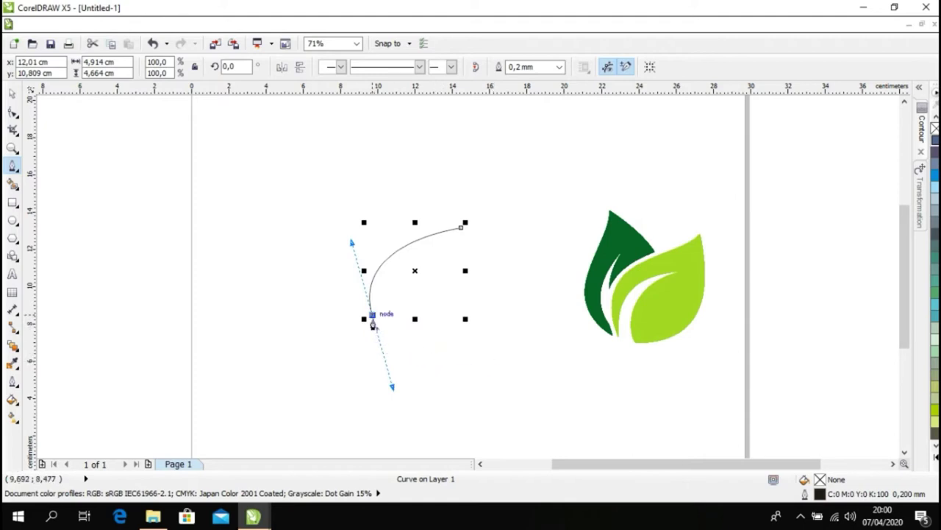
{"action": "left_click", "coordinate": [373, 318]}
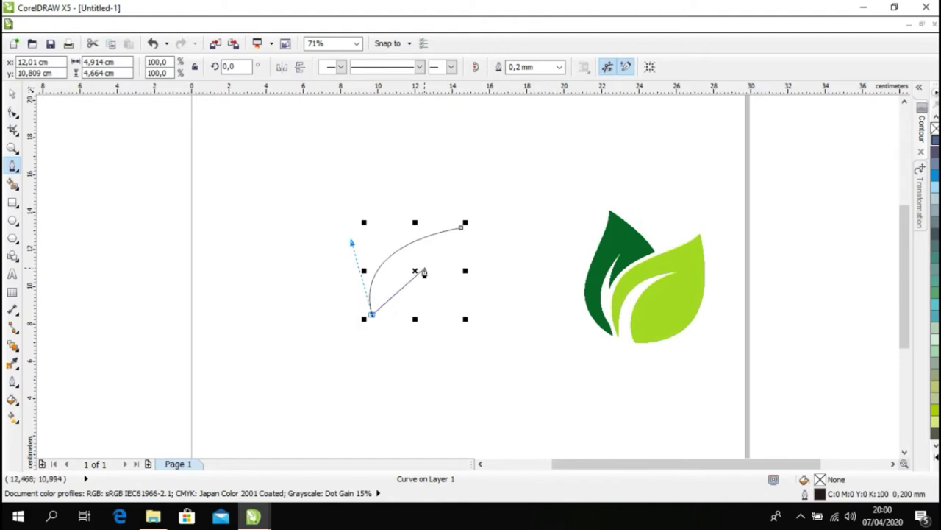
{"action": "left_click_drag", "start_coordinate": [417, 270], "coordinate": [466, 279]}
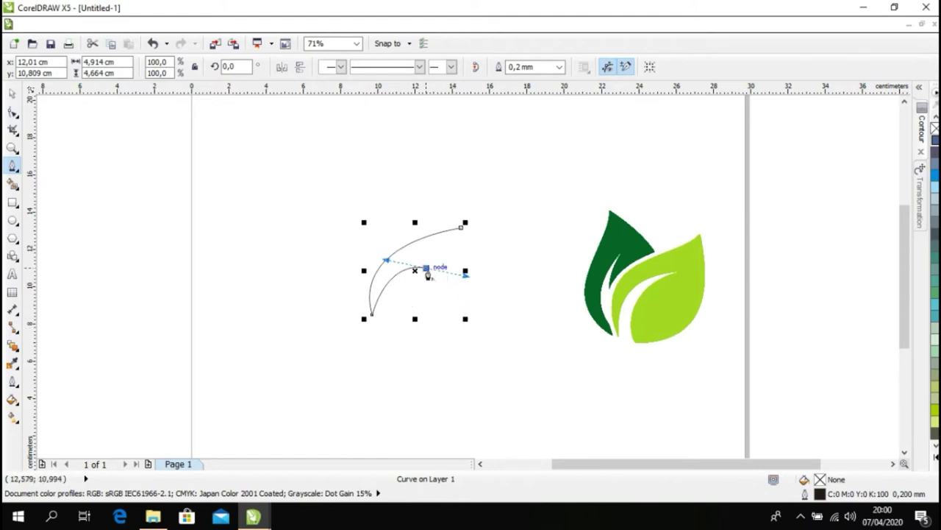
{"action": "left_click", "coordinate": [426, 269]}
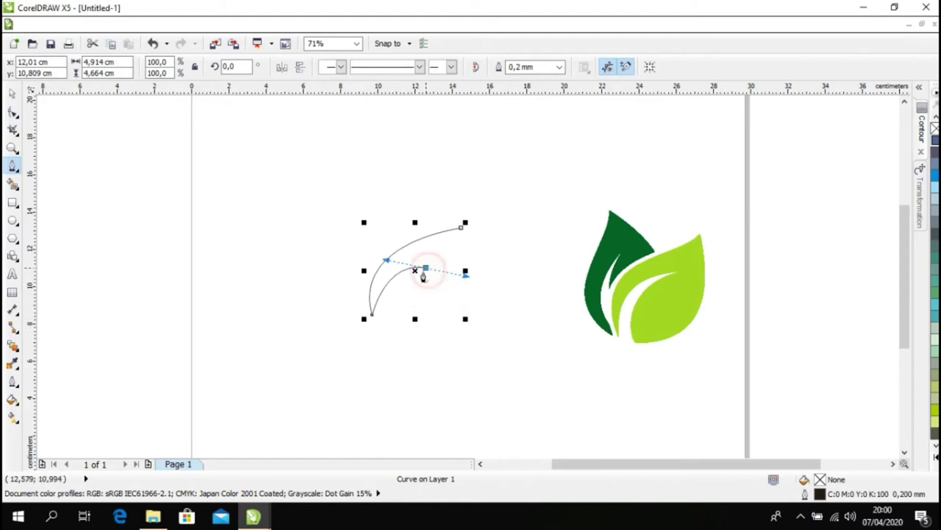
Step: Curve the outline along the leaf base and close it at the top tip
{"action": "left_click", "coordinate": [388, 322]}
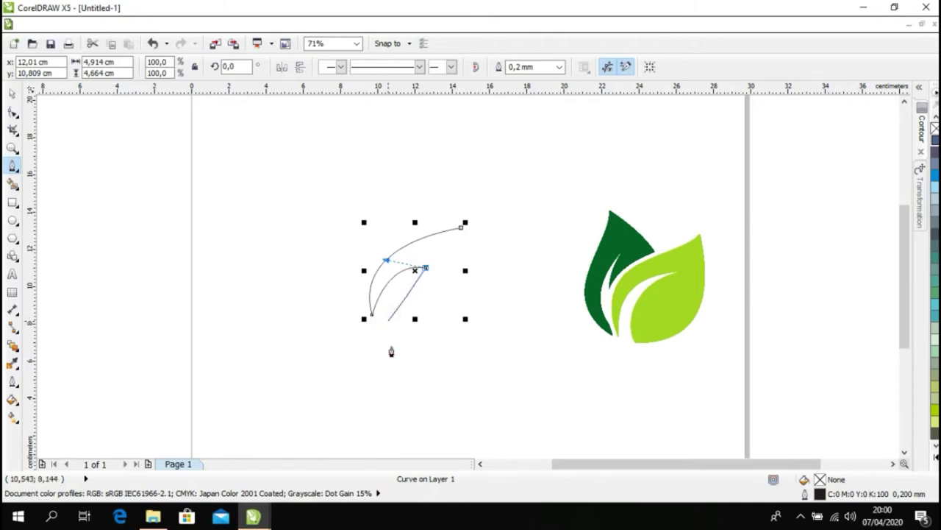
{"action": "left_click_drag", "start_coordinate": [392, 354], "coordinate": [389, 377]}
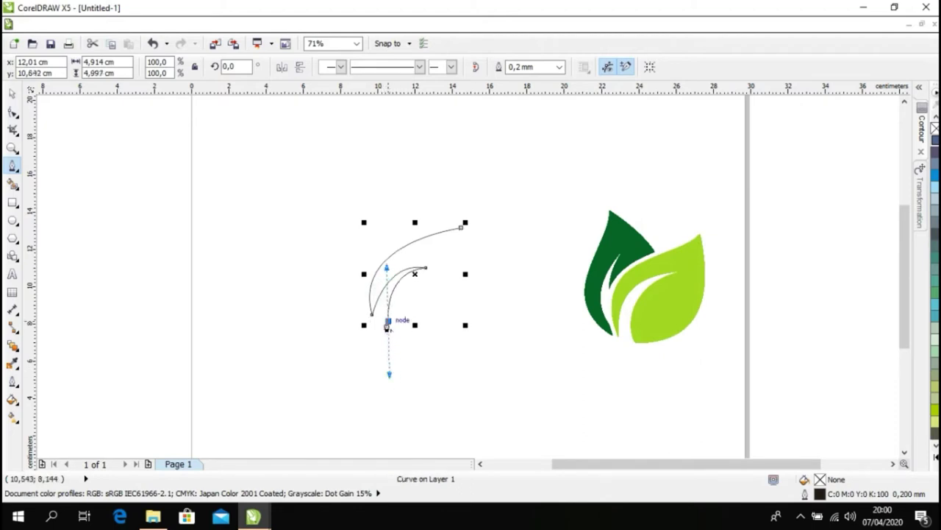
{"action": "left_click", "coordinate": [388, 327]}
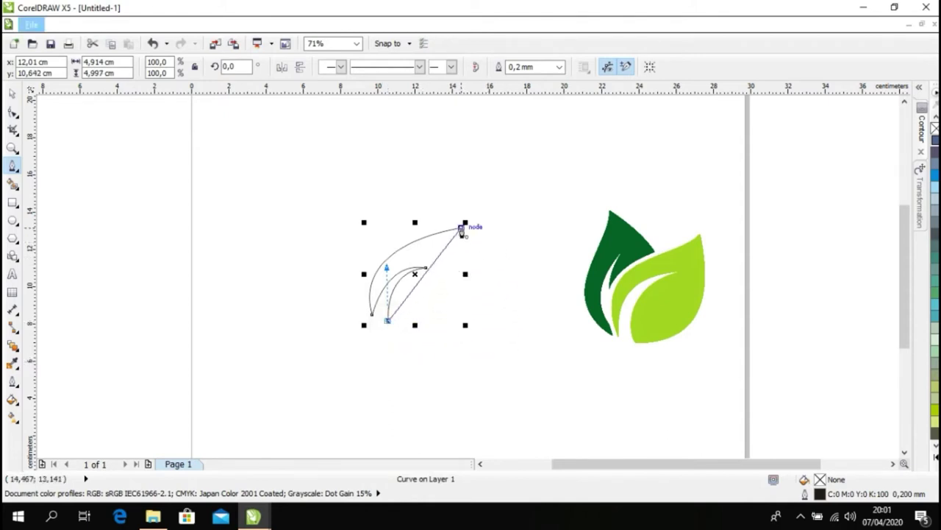
{"action": "left_click", "coordinate": [462, 230]}
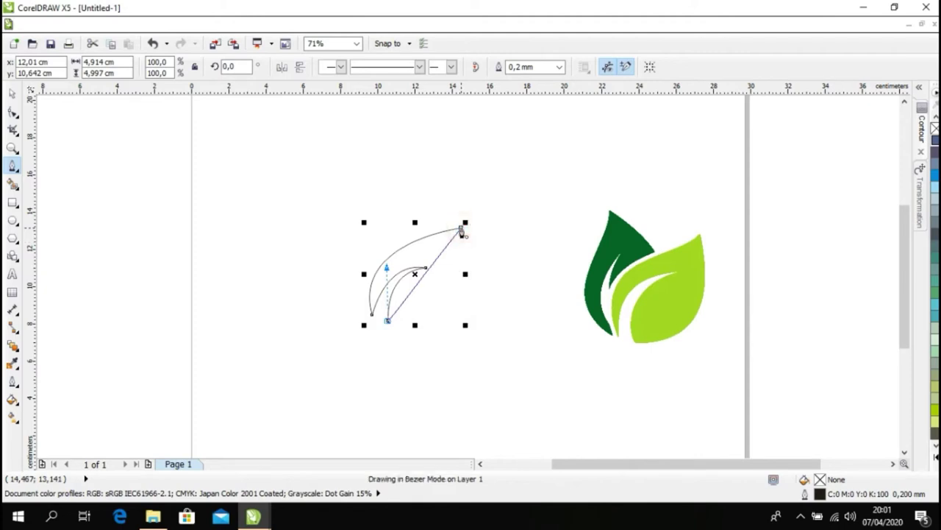
{"action": "mouse_move", "coordinate": [462, 230]}
{"action": "left_mouse_down"}
{"action": "mouse_move", "coordinate": [487, 311]}
{"action": "mouse_move", "coordinate": [475, 347]}
{"action": "mouse_move", "coordinate": [487, 351]}
{"action": "left_mouse_up"}
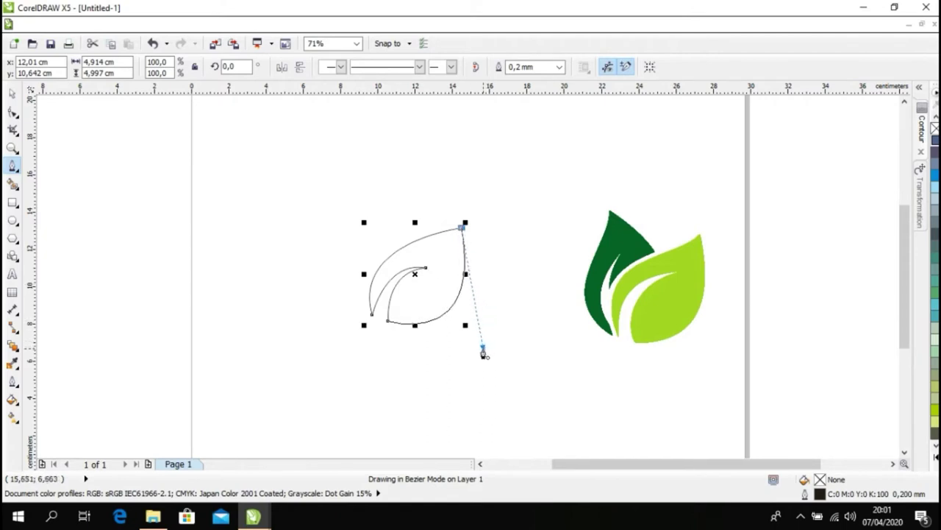
{"action": "left_click_drag", "start_coordinate": [487, 351], "coordinate": [482, 347]}
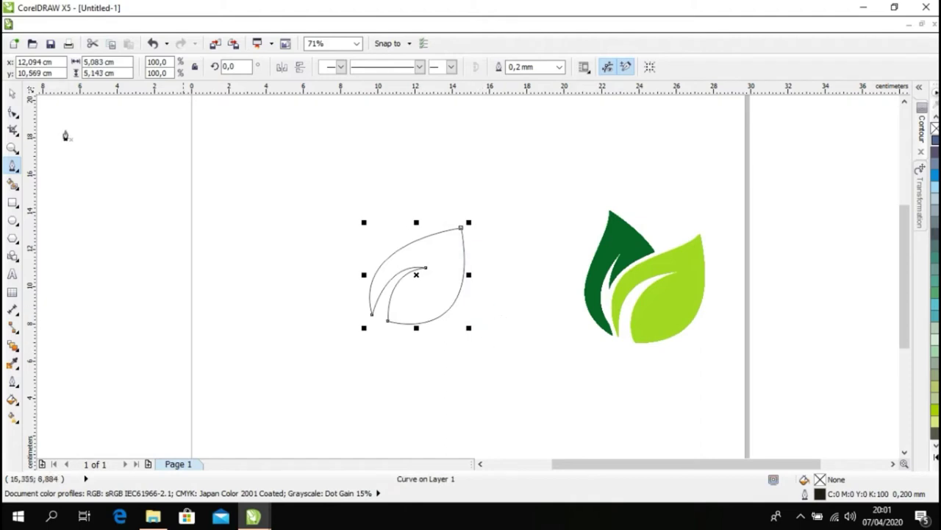
Step: Move the reference leaf image next to the outline and zoom in on both
{"action": "left_click", "coordinate": [11, 94]}
{"action": "left_click", "coordinate": [292, 188]}
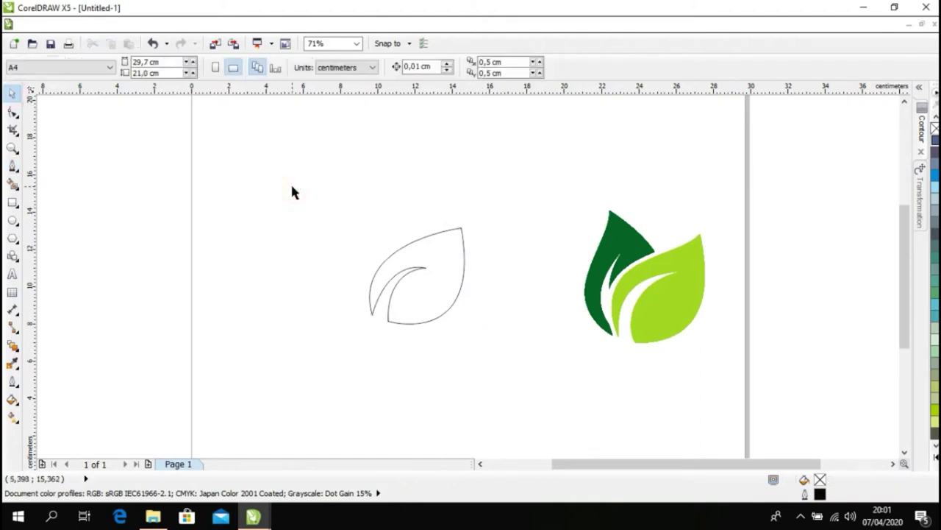
{"action": "left_click", "coordinate": [329, 181]}
{"action": "left_click_drag", "start_coordinate": [620, 271], "coordinate": [559, 264]}
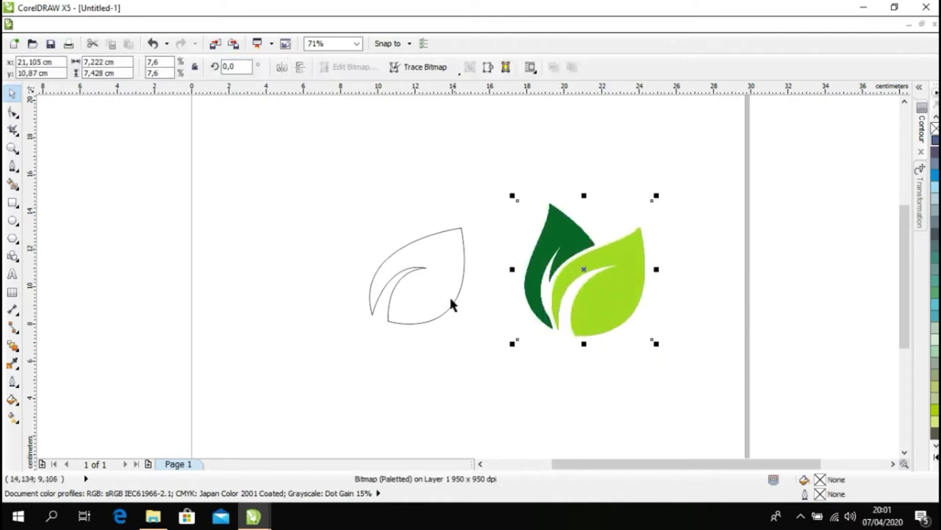
{"action": "left_click_drag", "start_coordinate": [441, 296], "coordinate": [443, 301]}
{"action": "left_click", "coordinate": [484, 321]}
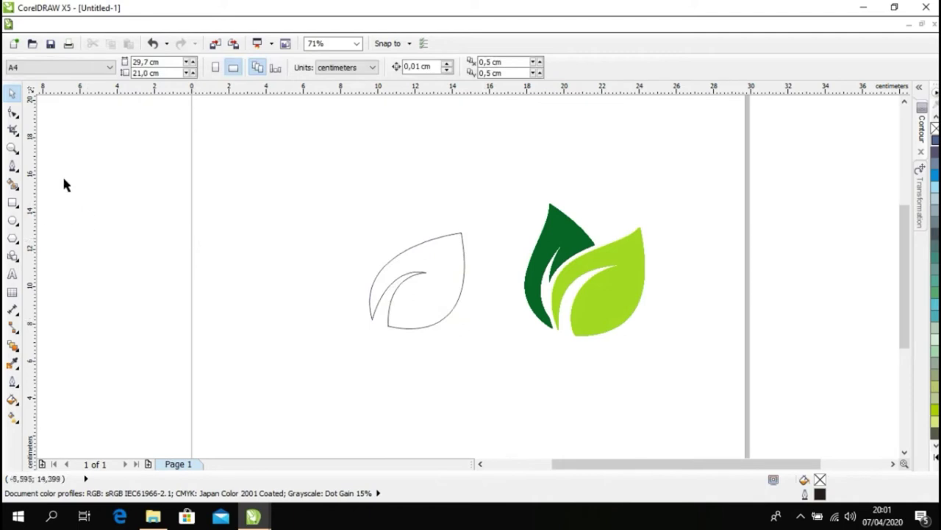
{"action": "left_click", "coordinate": [14, 150]}
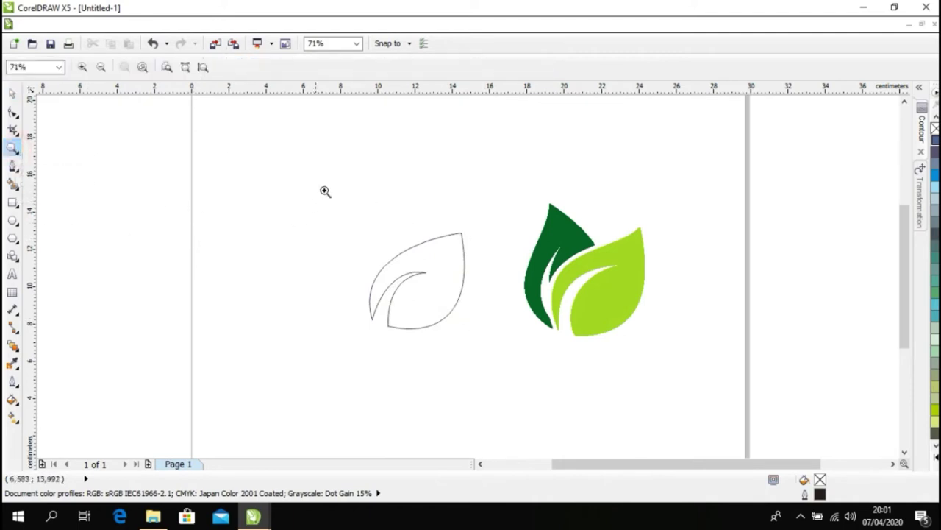
{"action": "left_click_drag", "start_coordinate": [328, 154], "coordinate": [664, 361]}
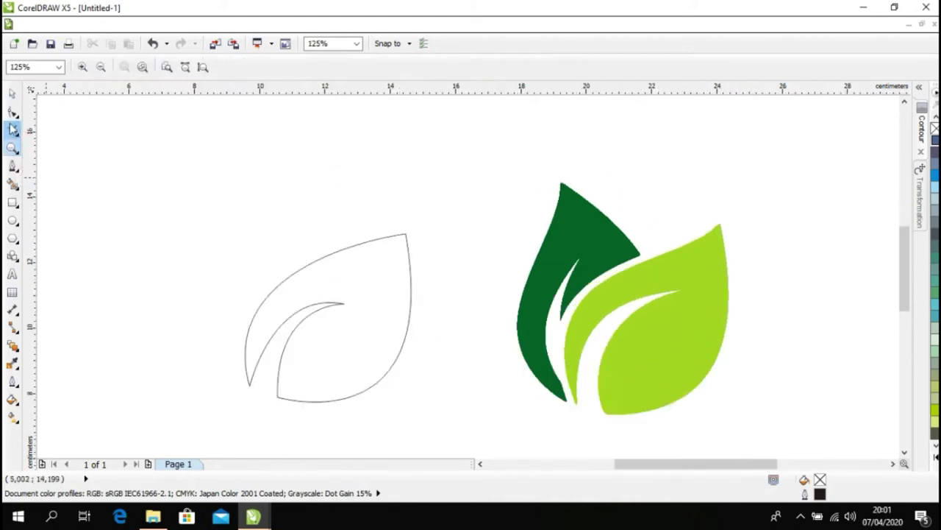
{"action": "left_click", "coordinate": [6, 94]}
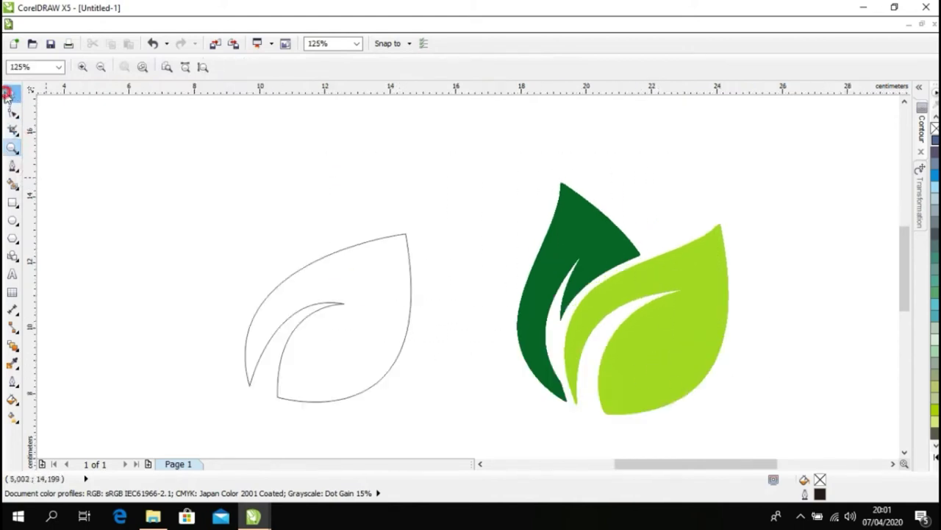
{"action": "left_click", "coordinate": [904, 453]}
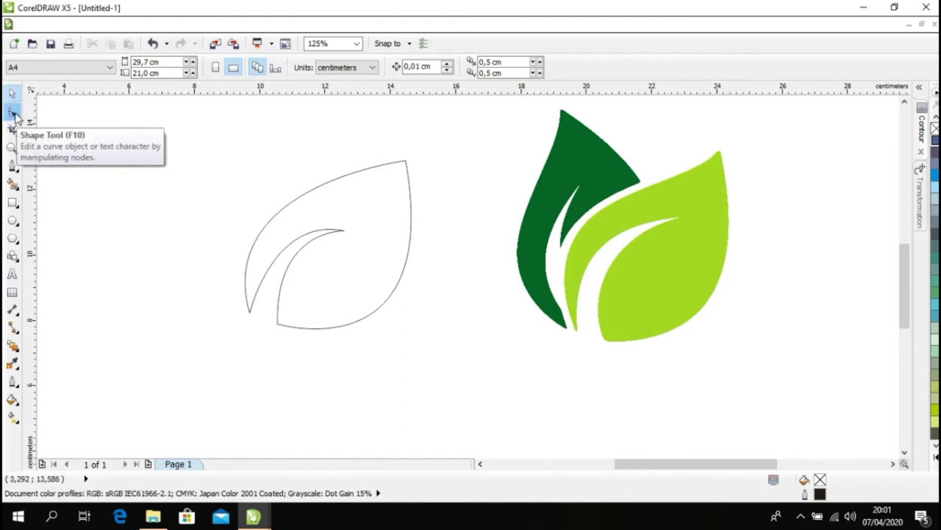
Step: Adjust the leaf outline's top tip node with the Shape tool
{"action": "left_click", "coordinate": [13, 114]}
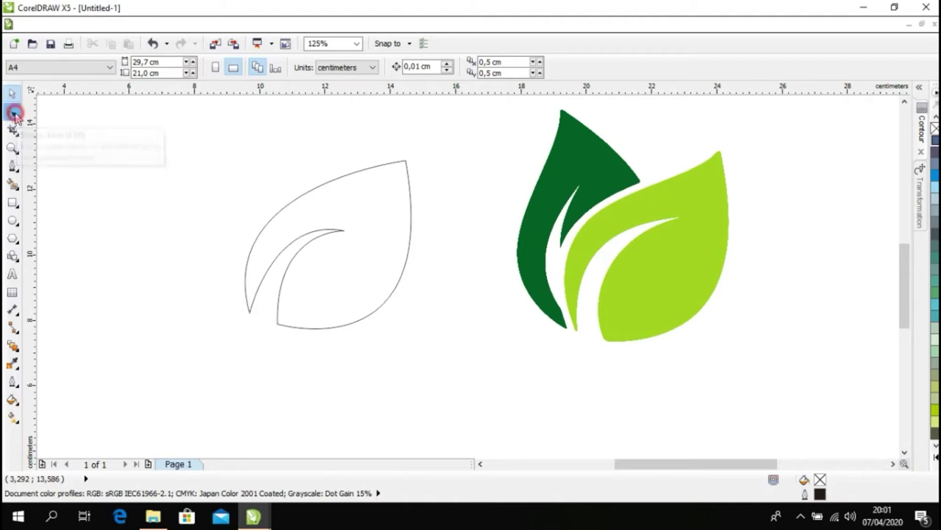
{"action": "left_click", "coordinate": [392, 181]}
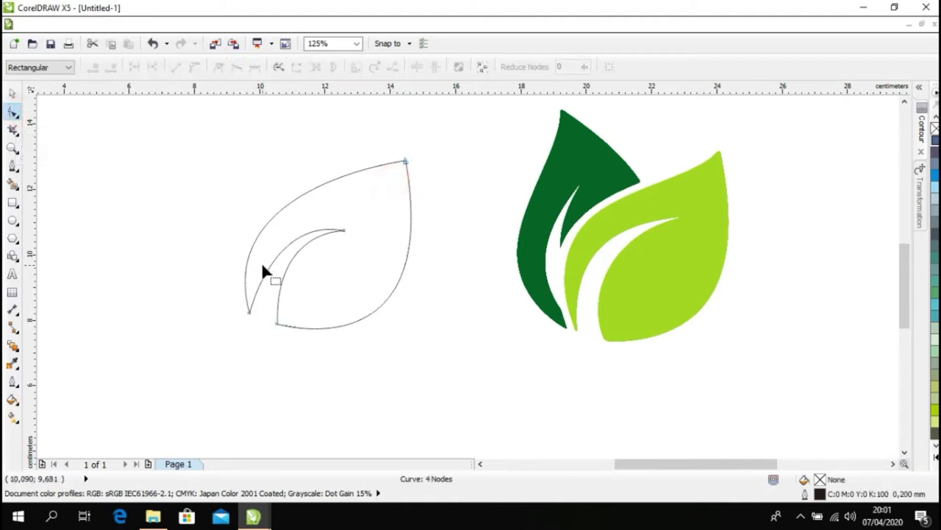
{"action": "left_click", "coordinate": [403, 161]}
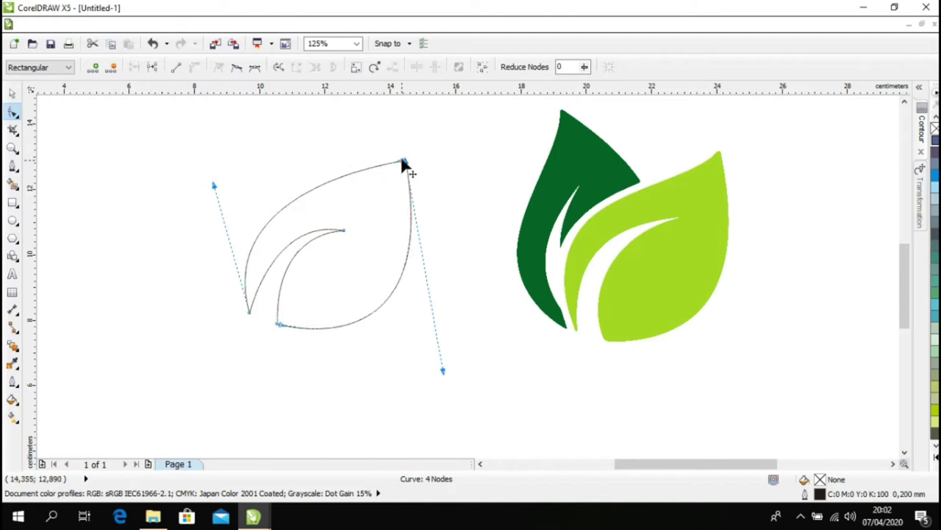
{"action": "scroll", "coordinate": [401, 161], "scroll_direction": "up", "scroll_amount": 5}
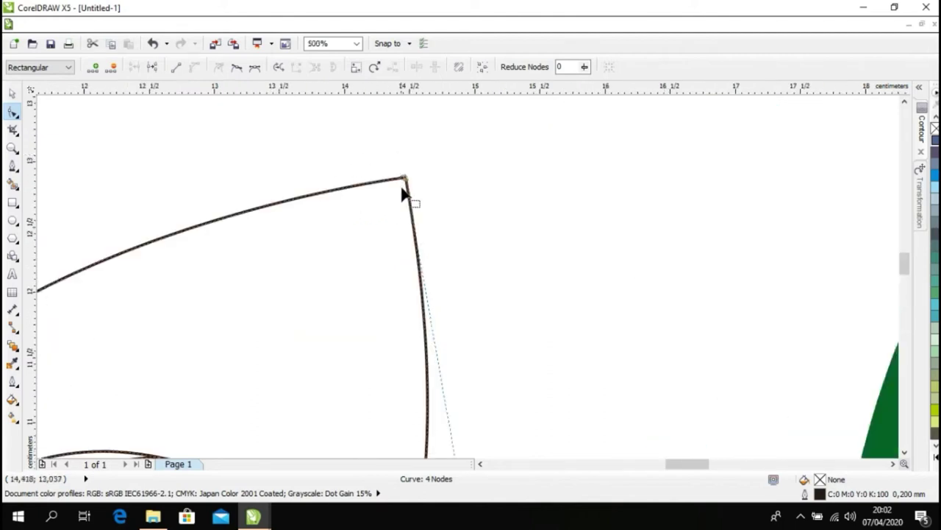
{"action": "mouse_move", "coordinate": [405, 179]}
{"action": "left_mouse_down"}
{"action": "mouse_move", "coordinate": [258, 259]}
{"action": "mouse_move", "coordinate": [197, 373]}
{"action": "left_mouse_up"}
{"action": "scroll", "coordinate": [277, 313], "scroll_direction": "down", "scroll_amount": 2}
{"action": "scroll", "coordinate": [277, 313], "scroll_direction": "down", "scroll_amount": 2}
{"action": "scroll", "coordinate": [264, 337], "scroll_direction": "up", "scroll_amount": 1}
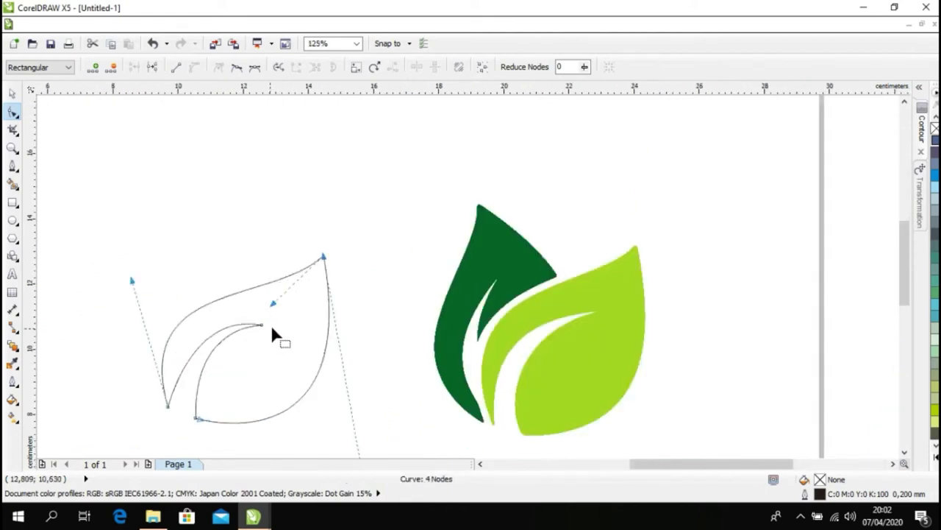
{"action": "key", "text": "space"}
{"action": "key", "text": "Escape"}
{"action": "scroll", "coordinate": [361, 272], "scroll_direction": "up", "scroll_amount": 2}
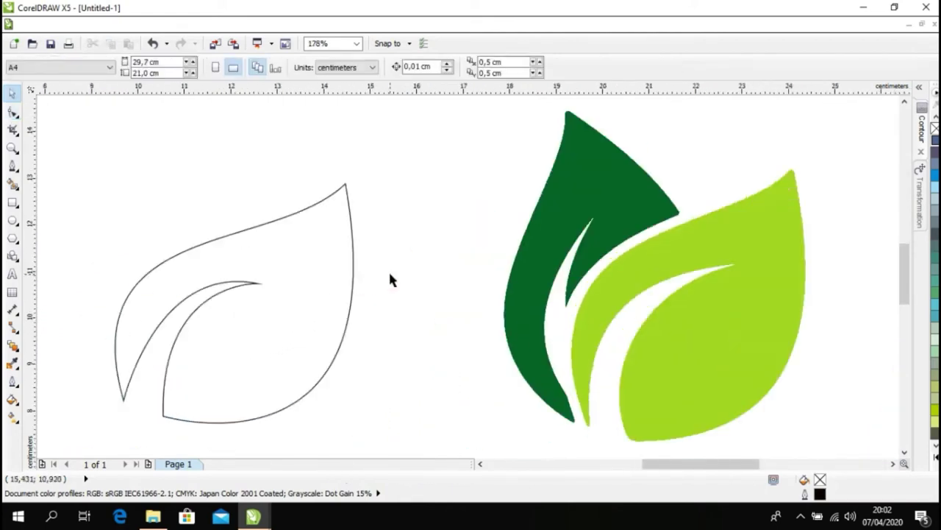
Step: Reshape the outline's upper-left edge curve and raise the inner notch tip
{"action": "left_click", "coordinate": [340, 257]}
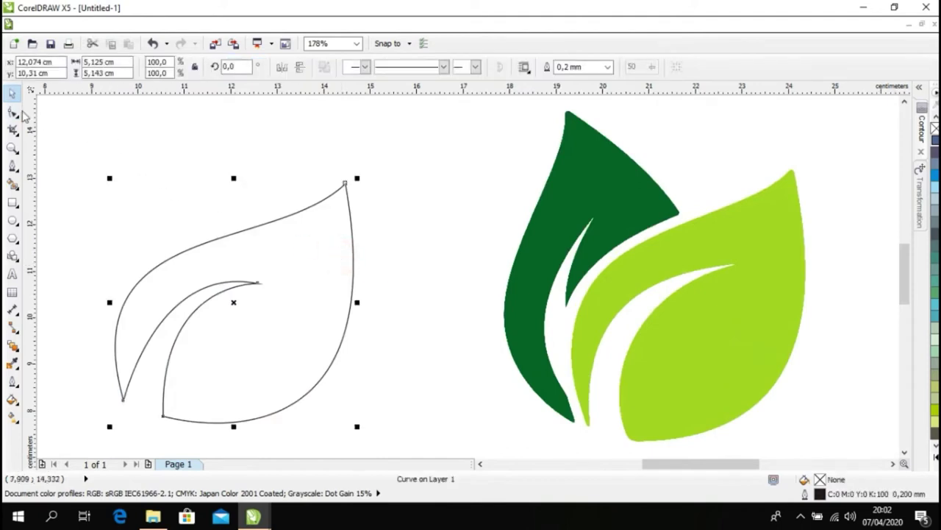
{"action": "left_click", "coordinate": [14, 112]}
{"action": "left_click", "coordinate": [122, 400]}
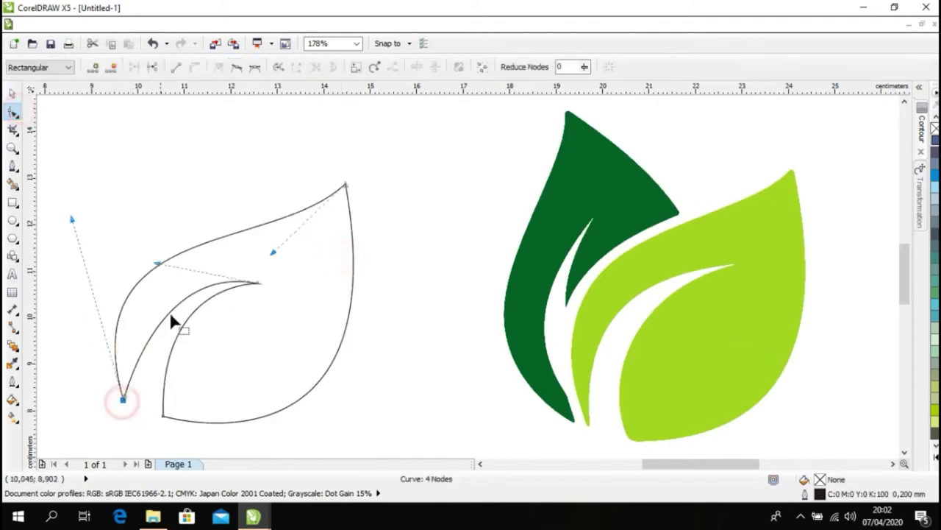
{"action": "left_click", "coordinate": [346, 185]}
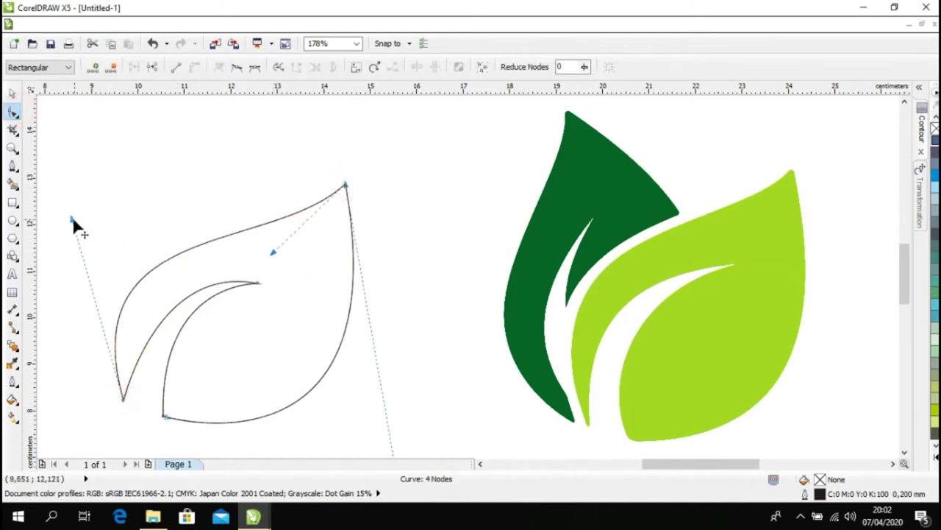
{"action": "left_click_drag", "start_coordinate": [72, 220], "coordinate": [72, 206]}
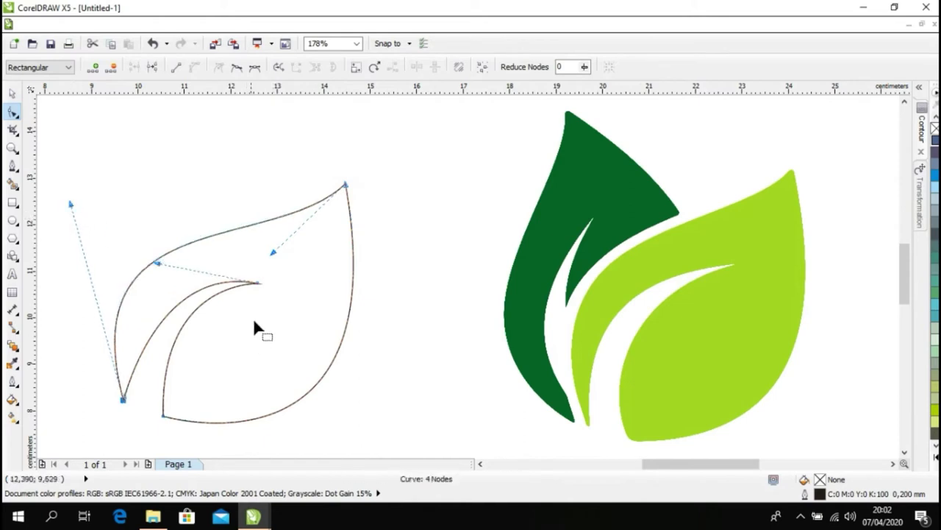
{"action": "left_click", "coordinate": [378, 287]}
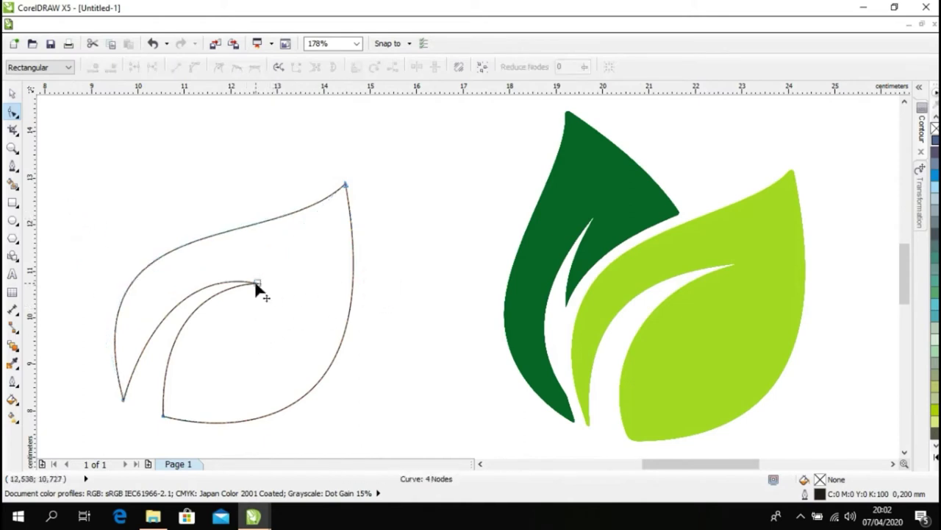
{"action": "left_click", "coordinate": [258, 284]}
{"action": "left_click_drag", "start_coordinate": [257, 285], "coordinate": [258, 274]}
Step: Refine the inner notch curve from the bottom nodes, undoing a stray node move
{"action": "left_click", "coordinate": [122, 400]}
{"action": "left_click_drag", "start_coordinate": [125, 400], "coordinate": [123, 344]}
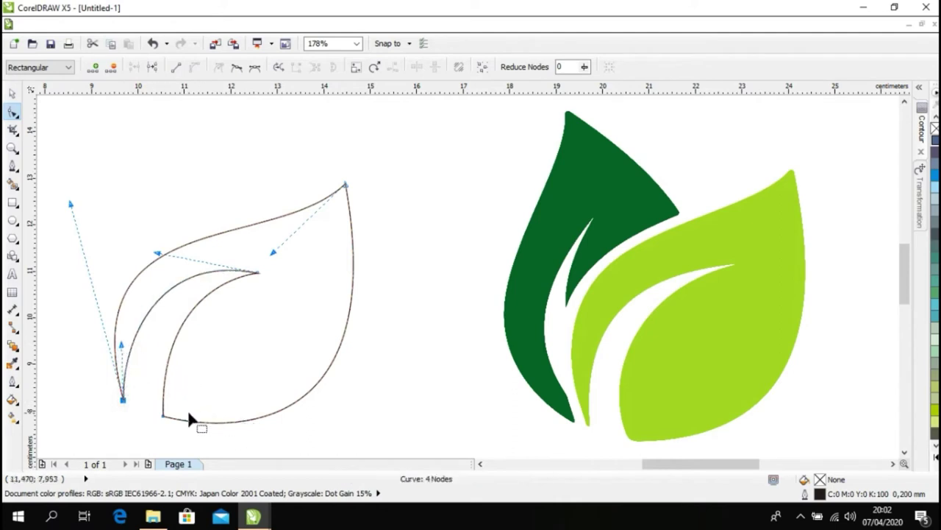
{"action": "mouse_move", "coordinate": [163, 415]}
{"action": "left_mouse_down"}
{"action": "mouse_move", "coordinate": [161, 293]}
{"action": "mouse_move", "coordinate": [141, 270]}
{"action": "left_mouse_up"}
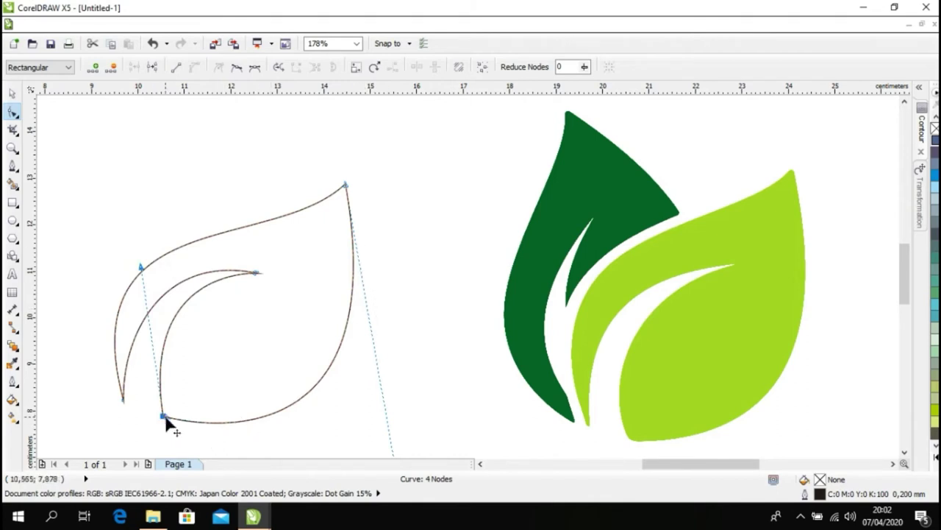
{"action": "mouse_move", "coordinate": [168, 420]}
{"action": "left_mouse_down"}
{"action": "mouse_move", "coordinate": [178, 430]}
{"action": "mouse_move", "coordinate": [182, 417]}
{"action": "left_mouse_up"}
{"action": "key", "text": "ctrl+z"}
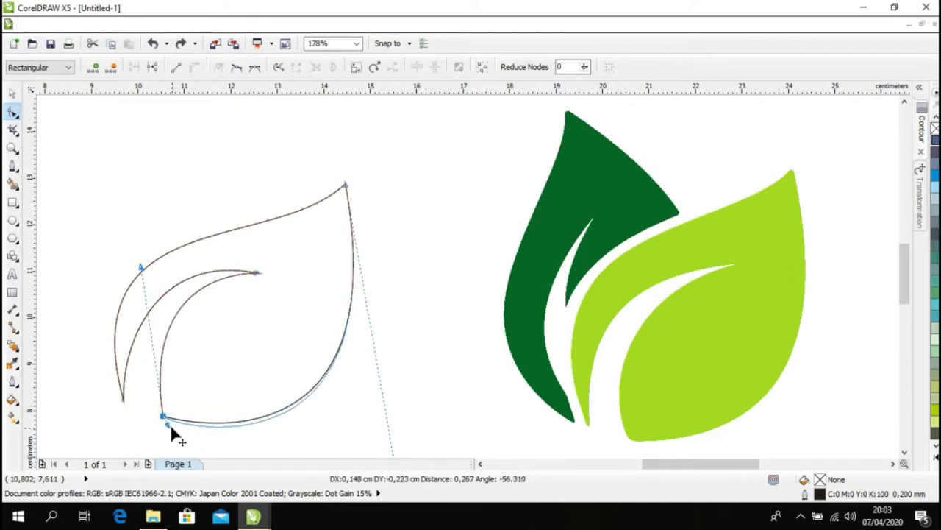
{"action": "left_click_drag", "start_coordinate": [182, 421], "coordinate": [162, 420]}
{"action": "key", "text": "space"}
{"action": "left_click", "coordinate": [373, 403]}
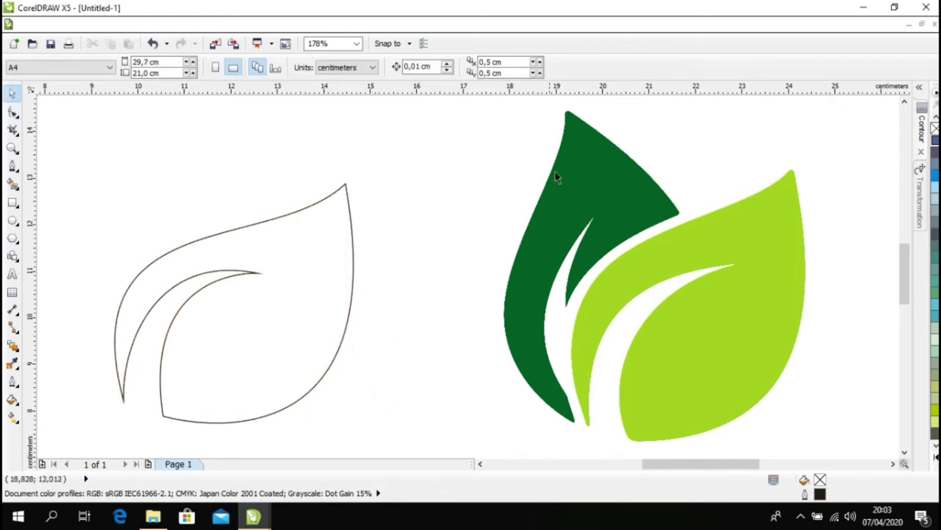
Step: Pan with the Pan tool to frame the smoothed outline beside the two-tone green reference
{"action": "left_click_drag", "start_coordinate": [693, 464], "coordinate": [673, 476]}
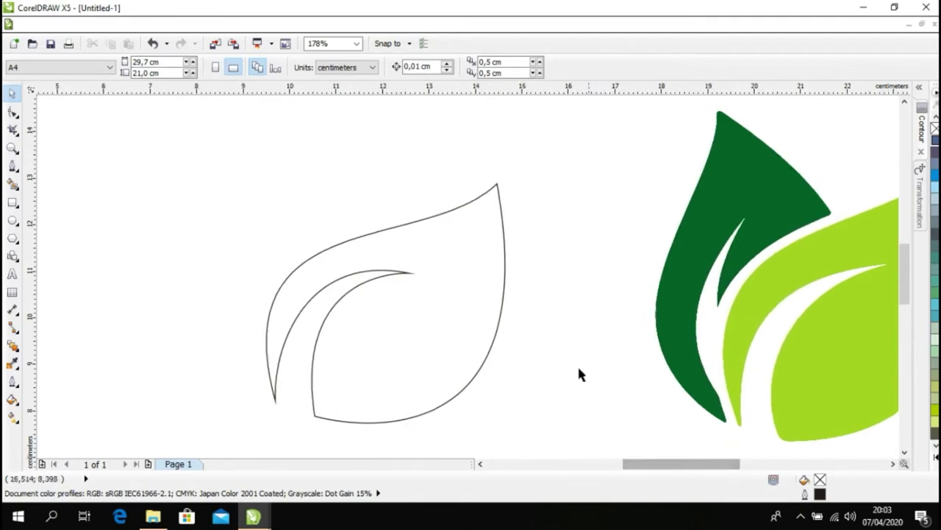
{"action": "left_click", "coordinate": [11, 147]}
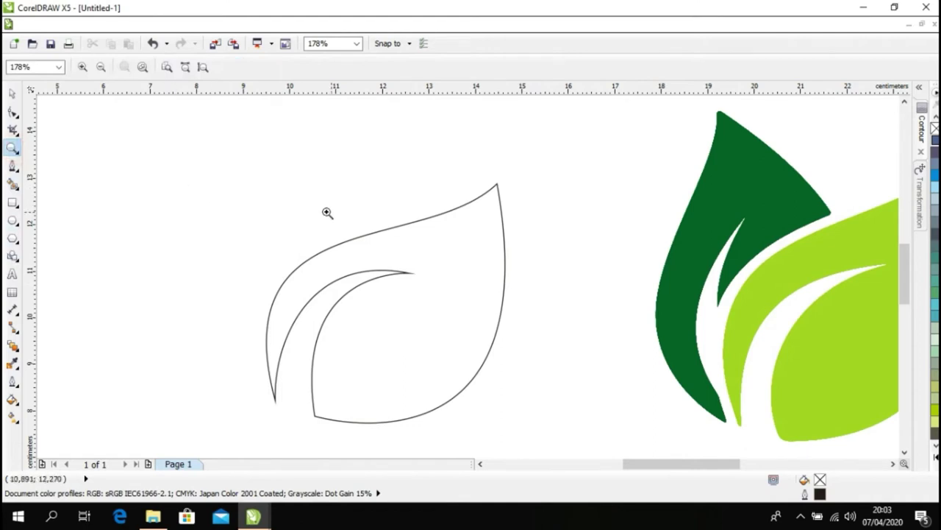
{"action": "left_click", "coordinate": [16, 154]}
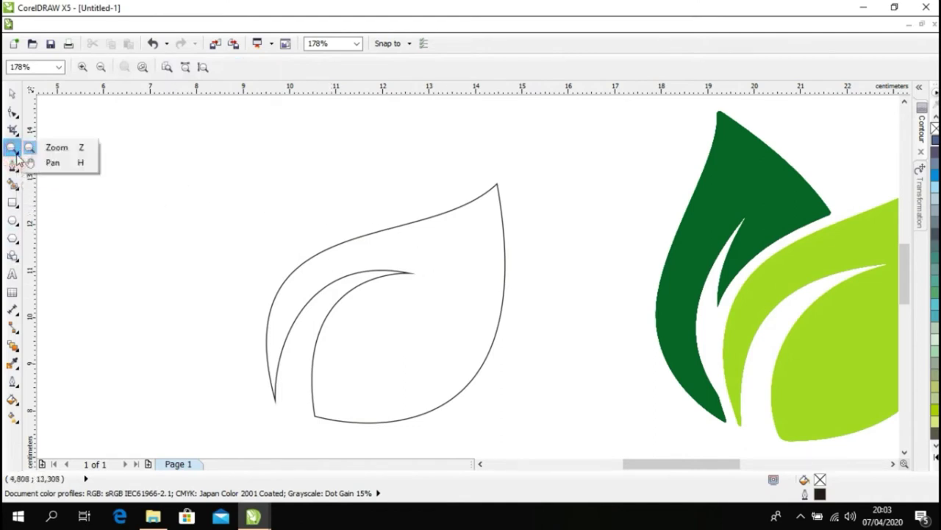
{"action": "left_click", "coordinate": [65, 164]}
{"action": "mouse_move", "coordinate": [458, 303]}
{"action": "left_mouse_down"}
{"action": "mouse_move", "coordinate": [439, 274]}
{"action": "mouse_move", "coordinate": [403, 285]}
{"action": "left_mouse_up"}
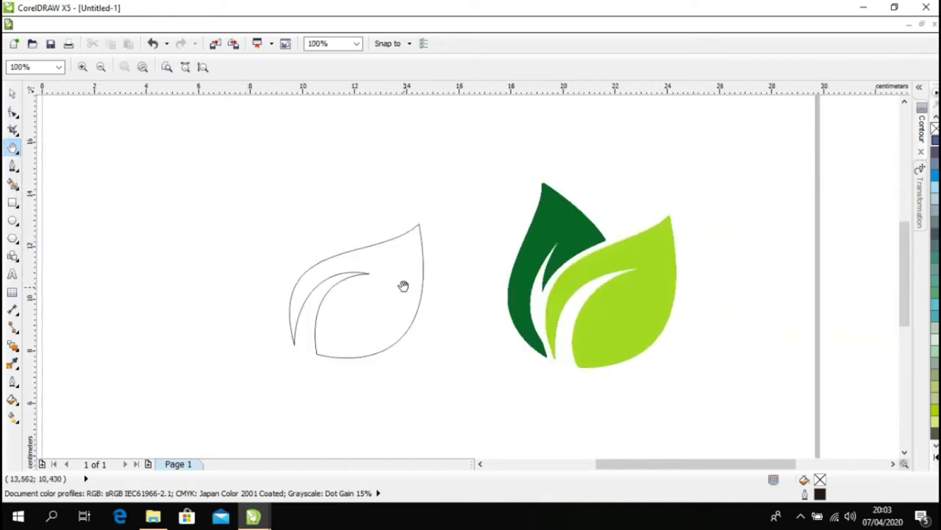
{"action": "left_click_drag", "start_coordinate": [403, 286], "coordinate": [361, 267]}
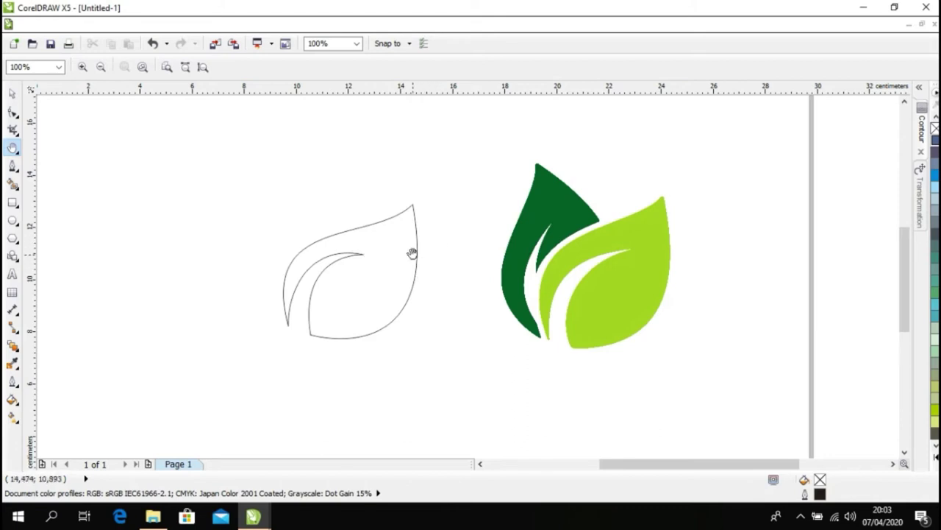
{"action": "left_click_drag", "start_coordinate": [416, 288], "coordinate": [409, 293]}
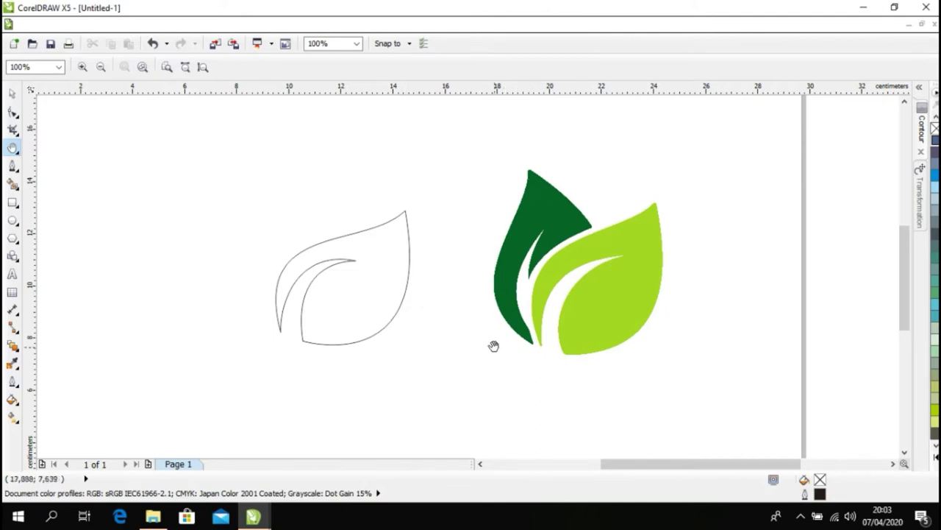
Step: Start the dark back-leaf Bezier outline from the light leaf's edge along its inner curve
{"action": "left_click", "coordinate": [12, 166]}
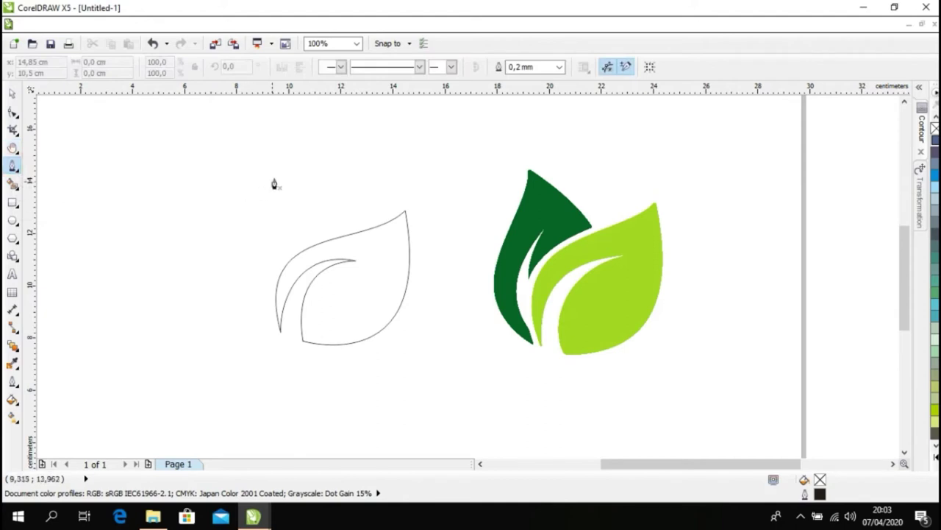
{"action": "left_click", "coordinate": [354, 223]}
{"action": "left_click_drag", "start_coordinate": [278, 268], "coordinate": [269, 310]}
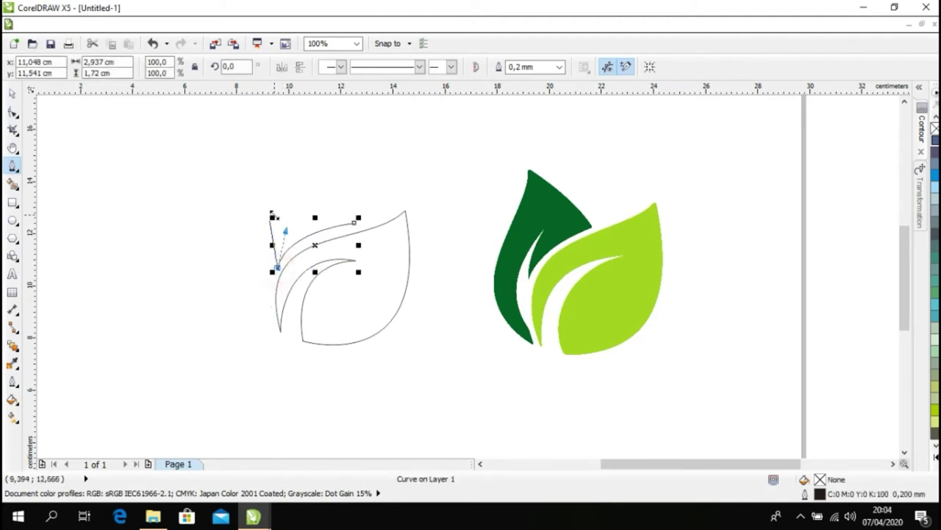
{"action": "left_click_drag", "start_coordinate": [291, 217], "coordinate": [308, 202]}
{"action": "left_click", "coordinate": [291, 219]}
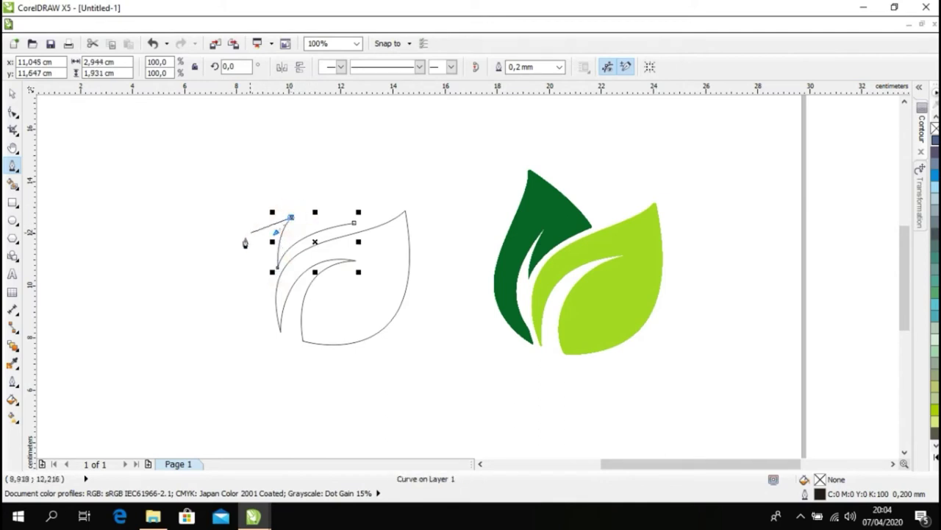
{"action": "left_click", "coordinate": [268, 318]}
{"action": "mouse_move", "coordinate": [268, 318]}
{"action": "left_mouse_down"}
{"action": "mouse_move", "coordinate": [326, 375]}
{"action": "mouse_move", "coordinate": [297, 370]}
{"action": "left_mouse_up"}
{"action": "left_click", "coordinate": [268, 318]}
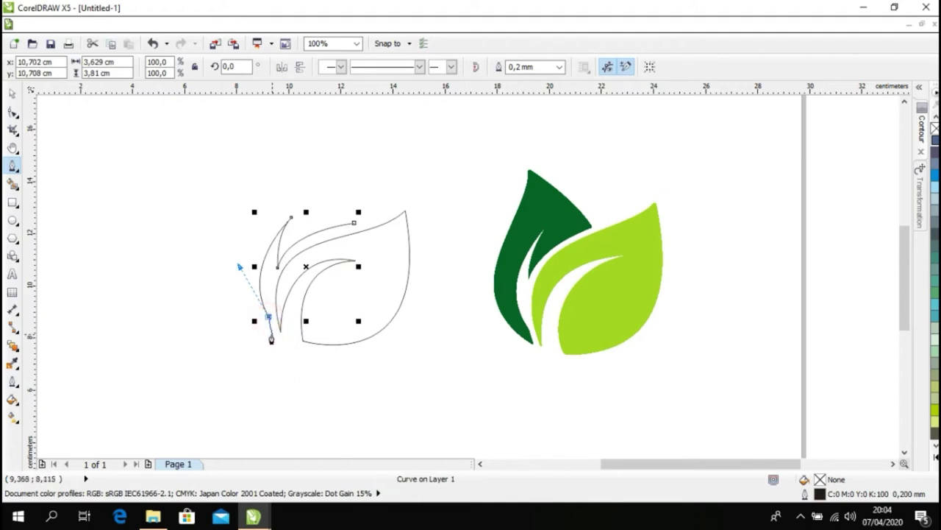
Step: Draw the dark leaf's left edge up to a sharp tip and finish it at the light leaf
{"action": "mouse_move", "coordinate": [271, 337]}
{"action": "left_mouse_down"}
{"action": "mouse_move", "coordinate": [220, 252]}
{"action": "mouse_move", "coordinate": [247, 190]}
{"action": "left_mouse_up"}
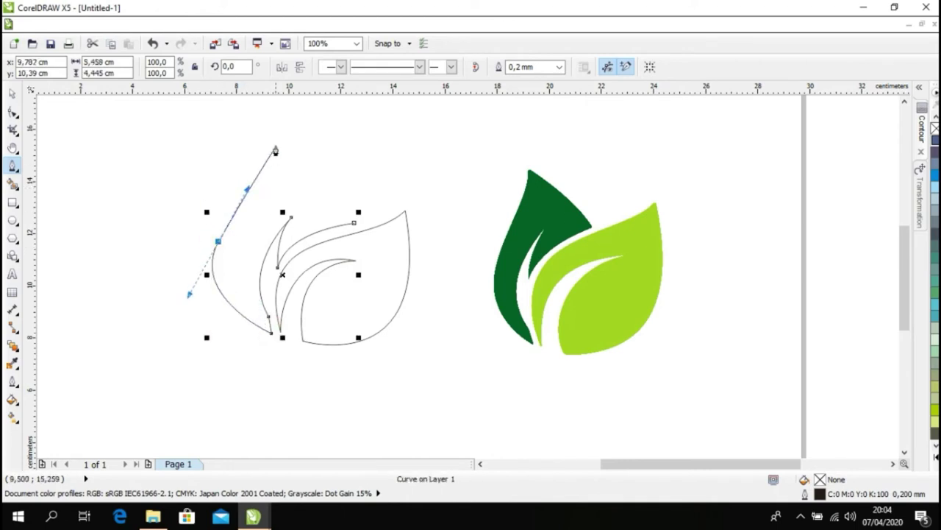
{"action": "left_click_drag", "start_coordinate": [264, 149], "coordinate": [247, 132]}
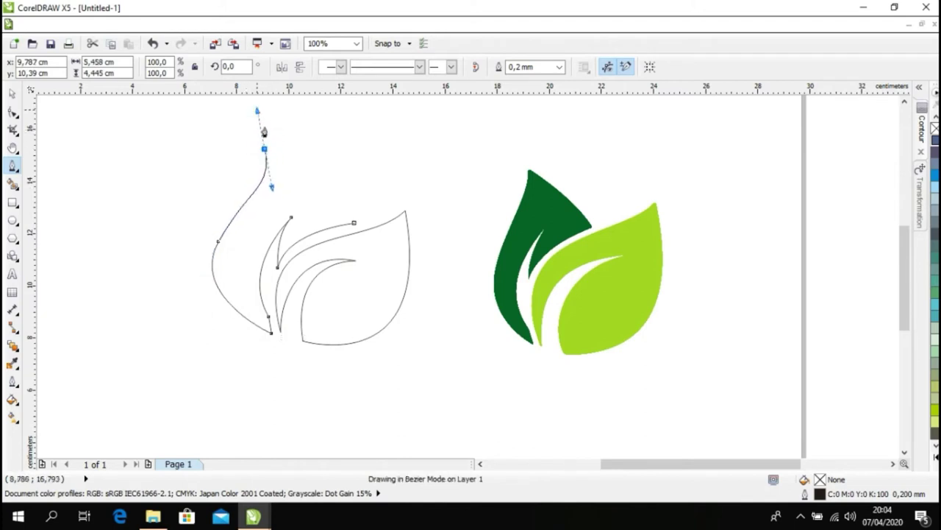
{"action": "left_click_drag", "start_coordinate": [247, 133], "coordinate": [257, 110]}
{"action": "double_click", "coordinate": [264, 150]}
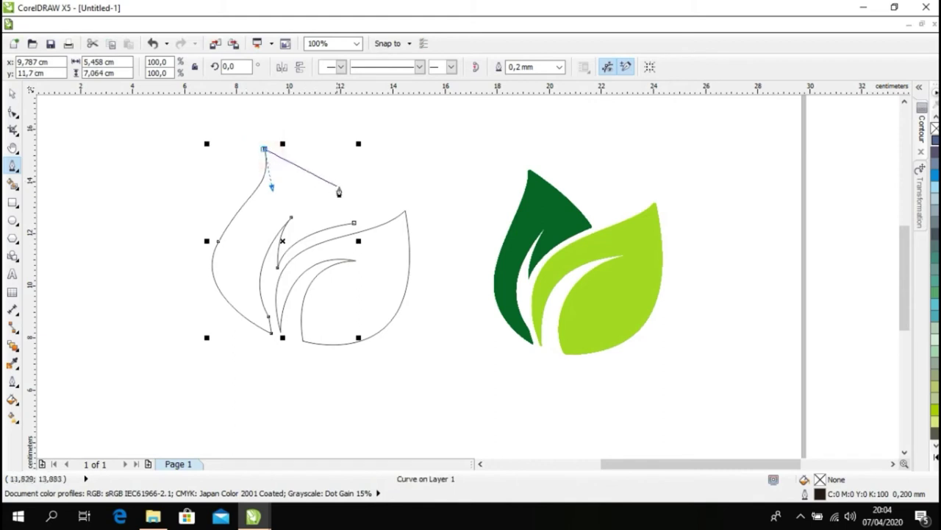
{"action": "left_click_drag", "start_coordinate": [353, 221], "coordinate": [328, 172]}
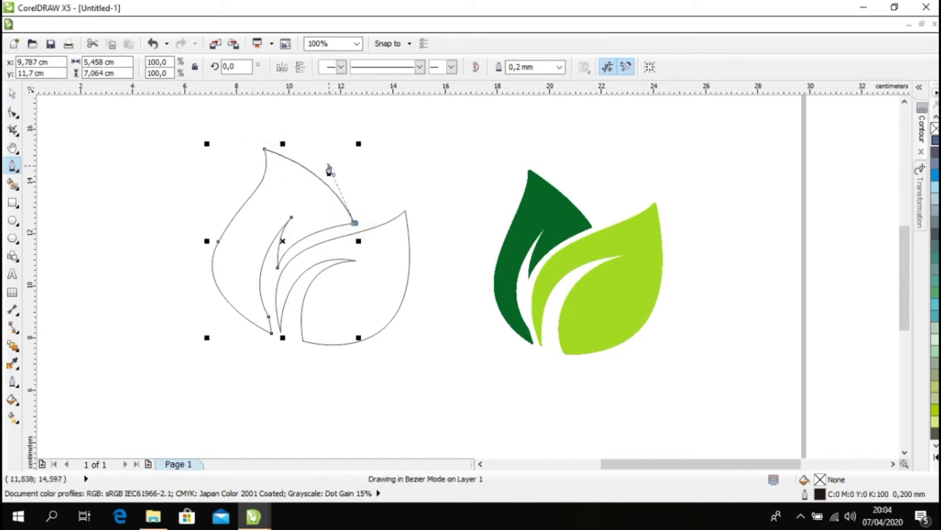
{"action": "left_click_drag", "start_coordinate": [329, 173], "coordinate": [329, 172]}
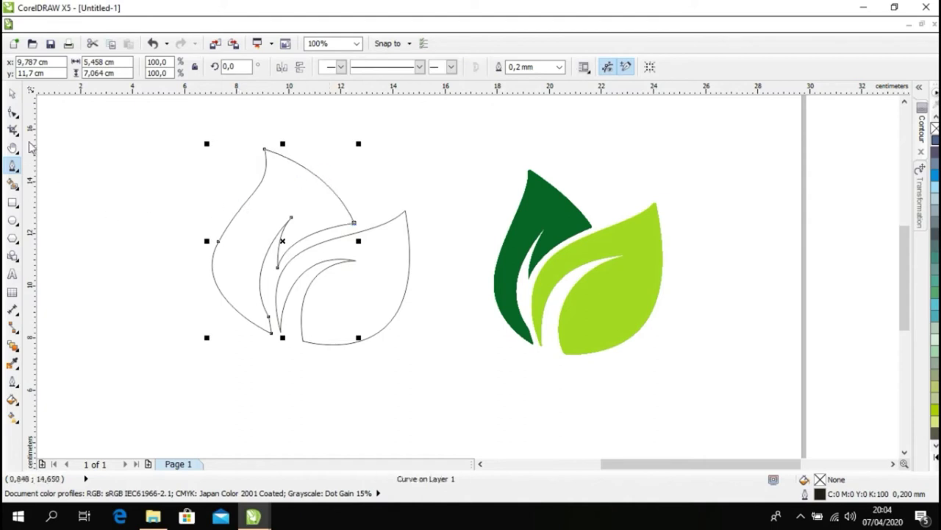
{"action": "left_click", "coordinate": [12, 93]}
{"action": "left_click", "coordinate": [190, 206]}
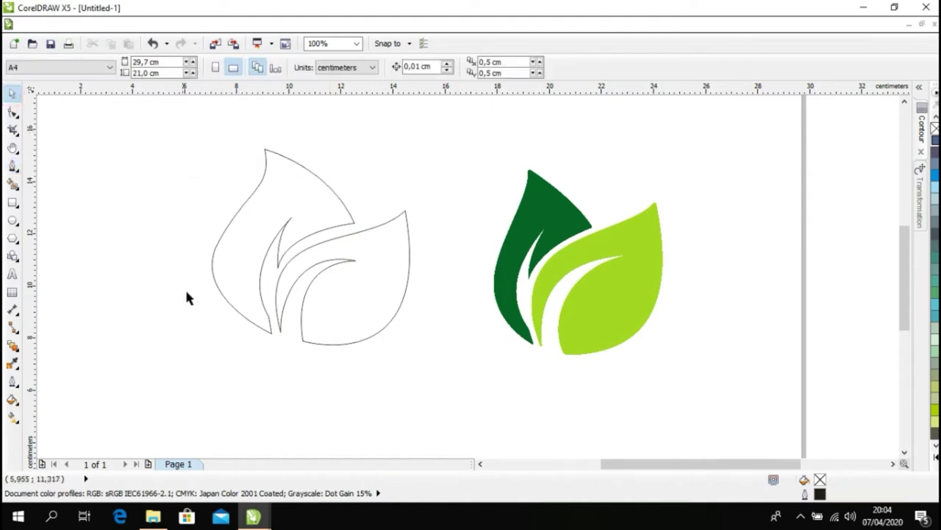
{"action": "left_click", "coordinate": [243, 265]}
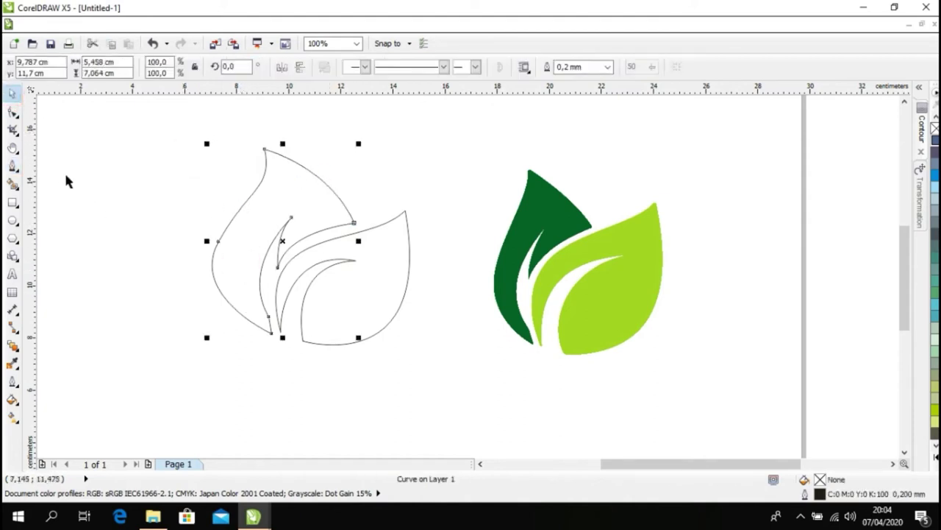
Step: Reshape the dark leaf's bottom and lower-left curve with the Shape tool
{"action": "left_click", "coordinate": [12, 111]}
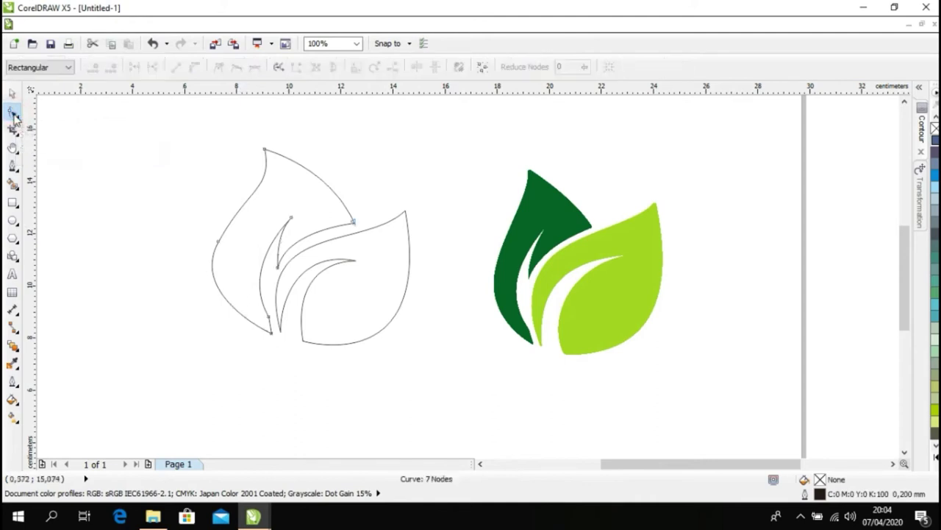
{"action": "left_click", "coordinate": [269, 333]}
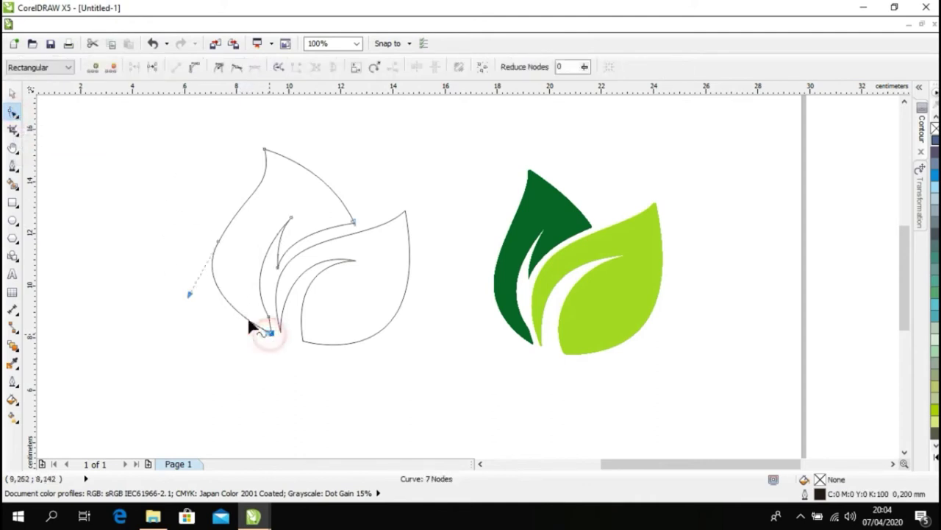
{"action": "mouse_move", "coordinate": [219, 242]}
{"action": "left_mouse_down"}
{"action": "mouse_move", "coordinate": [239, 238]}
{"action": "mouse_move", "coordinate": [249, 253]}
{"action": "mouse_move", "coordinate": [252, 243]}
{"action": "left_mouse_up"}
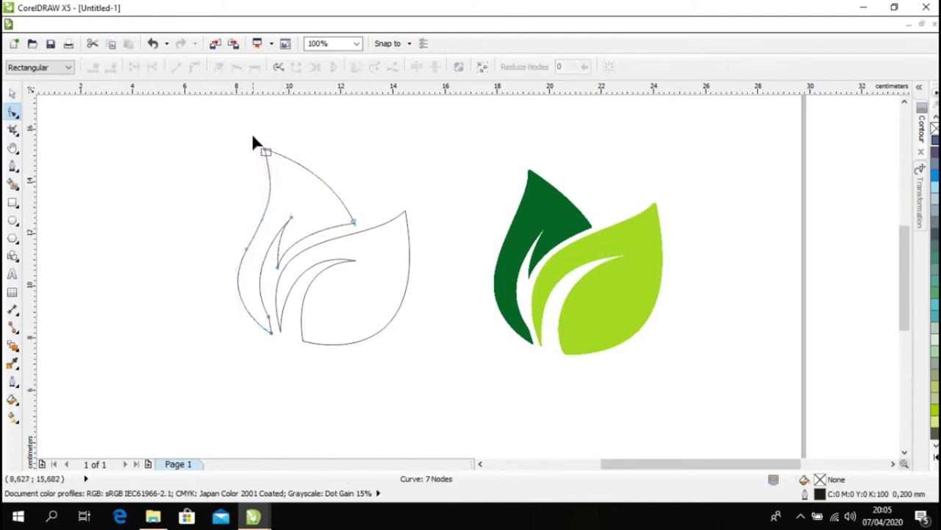
{"action": "left_click", "coordinate": [264, 149]}
{"action": "left_click_drag", "start_coordinate": [274, 196], "coordinate": [261, 189]}
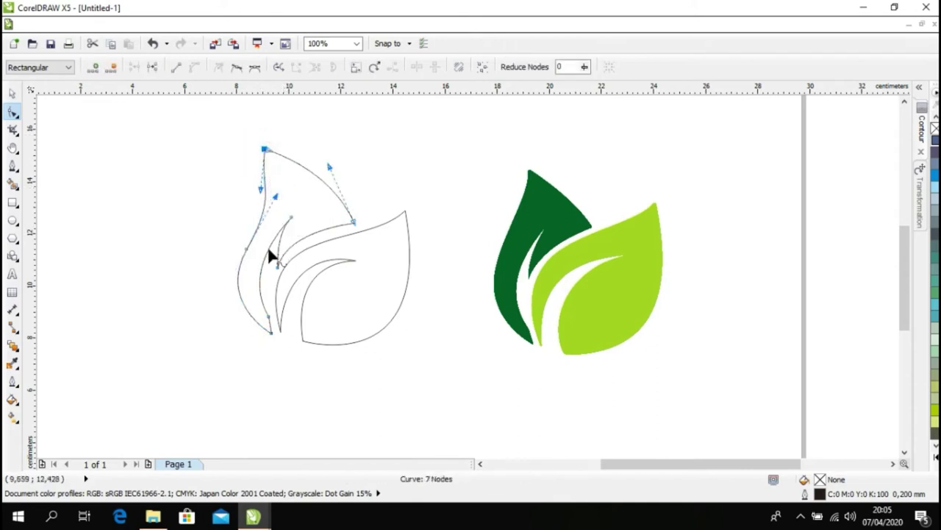
{"action": "left_click_drag", "start_coordinate": [248, 250], "coordinate": [244, 269]}
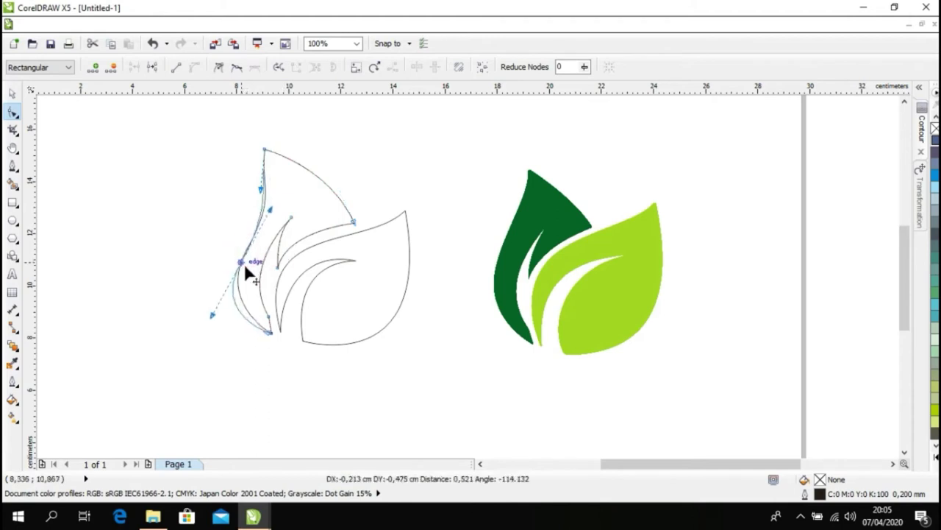
{"action": "left_click_drag", "start_coordinate": [214, 322], "coordinate": [228, 316]}
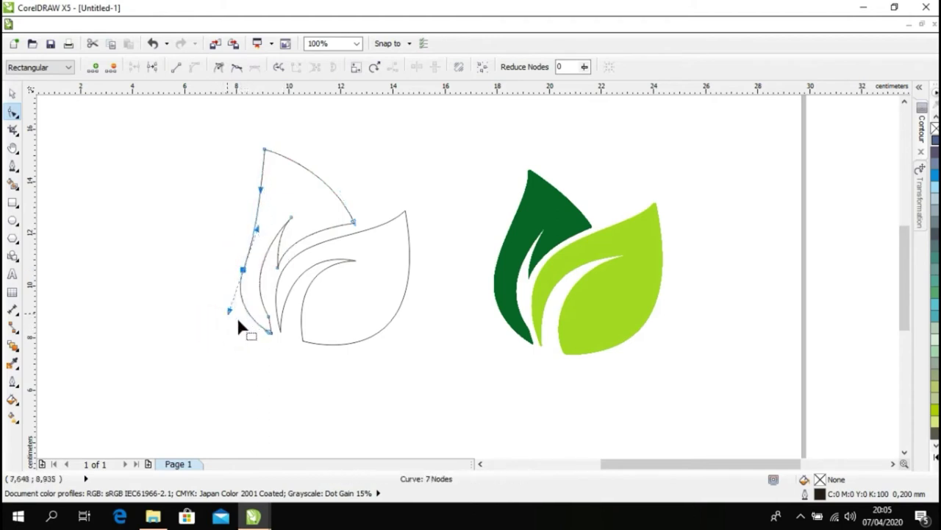
{"action": "left_click", "coordinate": [208, 269]}
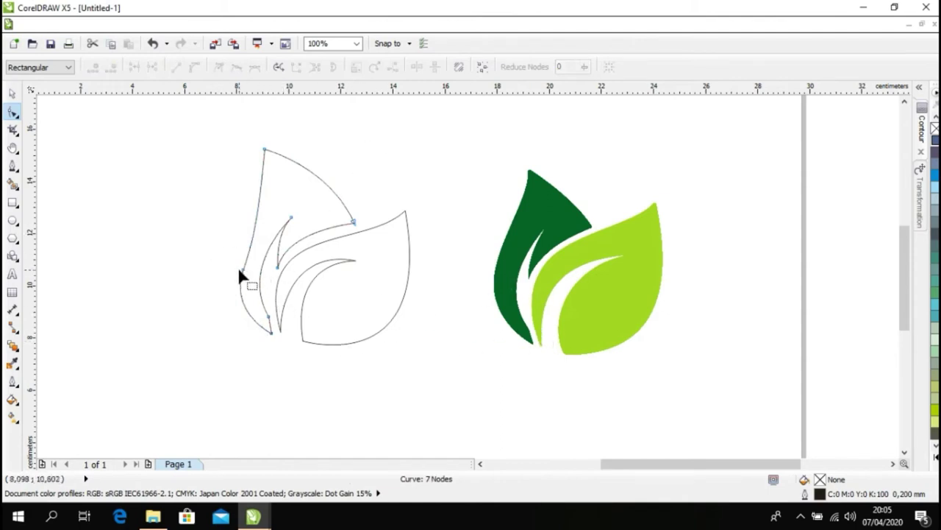
Step: Refine the dark leaf's left-edge nodes into a smoother curve
{"action": "left_click_drag", "start_coordinate": [245, 274], "coordinate": [239, 266]}
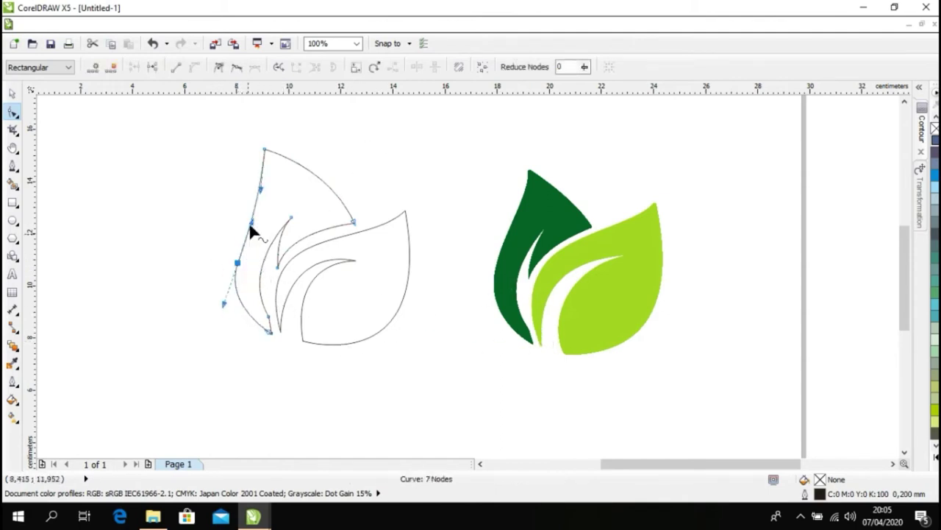
{"action": "left_click_drag", "start_coordinate": [253, 226], "coordinate": [254, 228]}
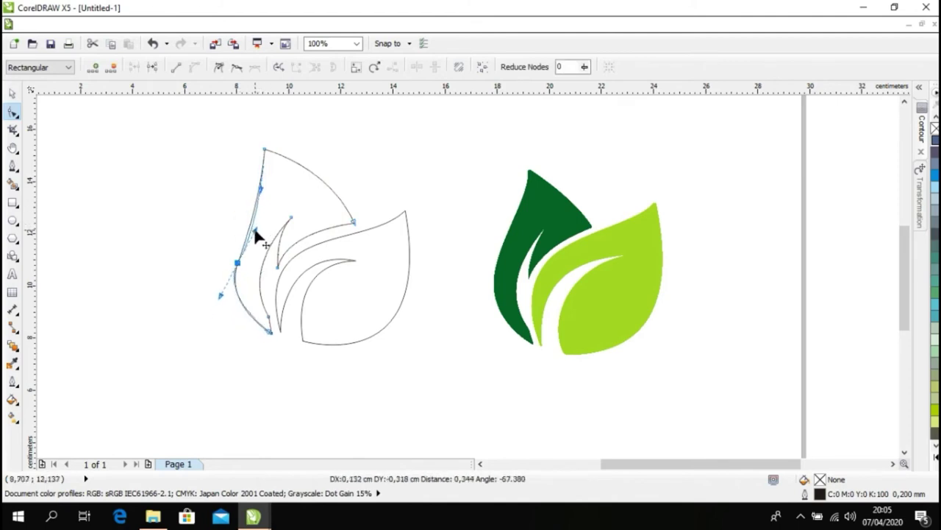
{"action": "left_click_drag", "start_coordinate": [255, 234], "coordinate": [260, 226]}
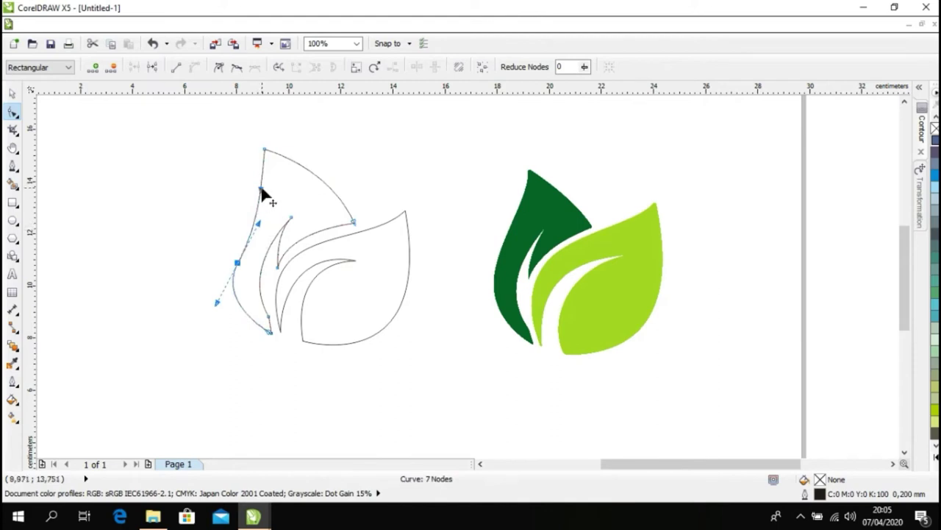
{"action": "left_click", "coordinate": [262, 185]}
{"action": "mouse_move", "coordinate": [270, 169]}
{"action": "left_mouse_down"}
{"action": "mouse_move", "coordinate": [266, 177]}
{"action": "mouse_move", "coordinate": [269, 169]}
{"action": "left_mouse_up"}
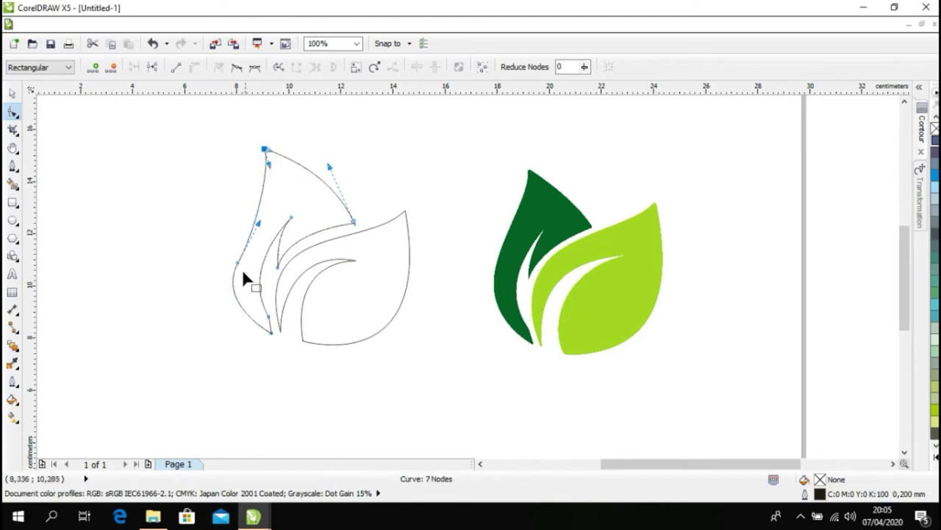
{"action": "left_click_drag", "start_coordinate": [240, 264], "coordinate": [242, 249]}
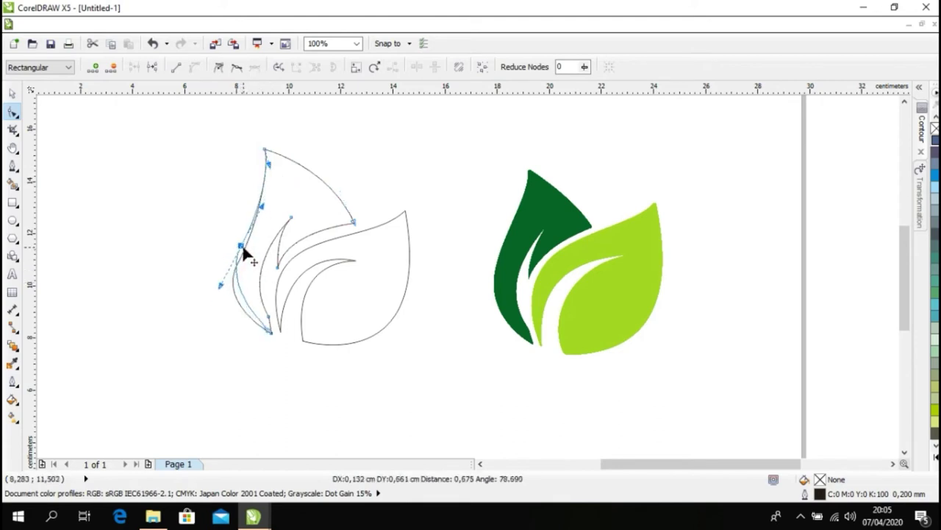
{"action": "left_click_drag", "start_coordinate": [241, 250], "coordinate": [242, 242]}
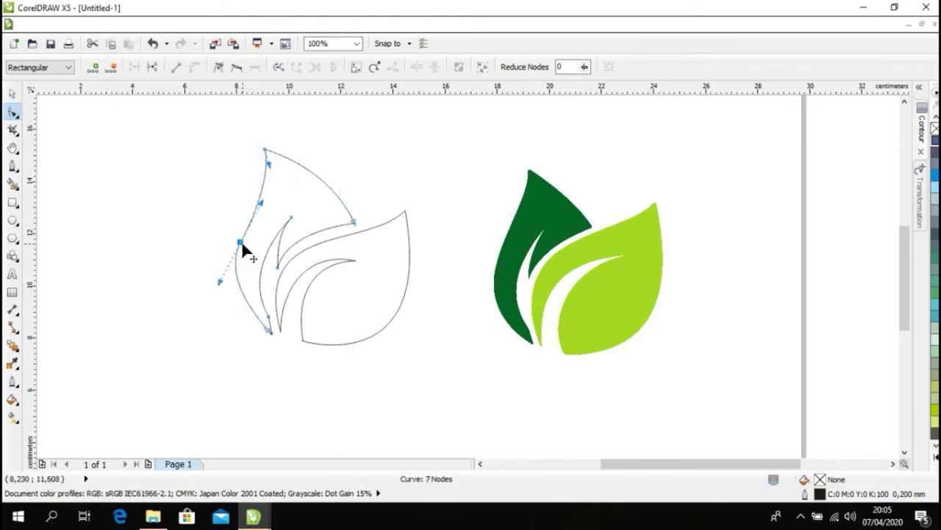
{"action": "left_click", "coordinate": [180, 171]}
Step: Drag a horizontal guideline from the top ruler across the page
{"action": "key", "text": "space"}
{"action": "left_click", "coordinate": [218, 208]}
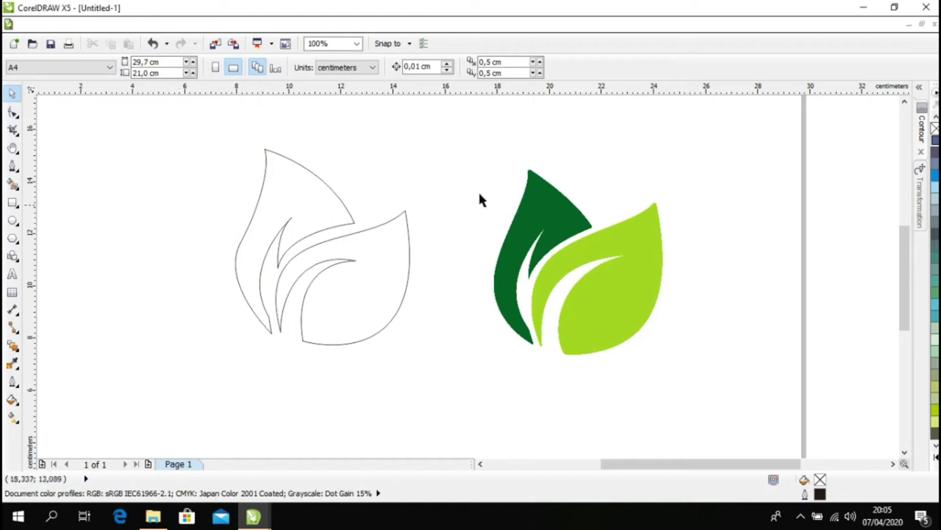
{"action": "mouse_move", "coordinate": [484, 98]}
{"action": "left_mouse_down"}
{"action": "mouse_move", "coordinate": [491, 212]}
{"action": "mouse_move", "coordinate": [493, 176]}
{"action": "left_mouse_up"}
Step: Delete the earlier guideline and group the two leaf outlines
{"action": "mouse_move", "coordinate": [492, 177]}
{"action": "left_mouse_down"}
{"action": "mouse_move", "coordinate": [415, 215]}
{"action": "mouse_move", "coordinate": [414, 191]}
{"action": "left_mouse_up"}
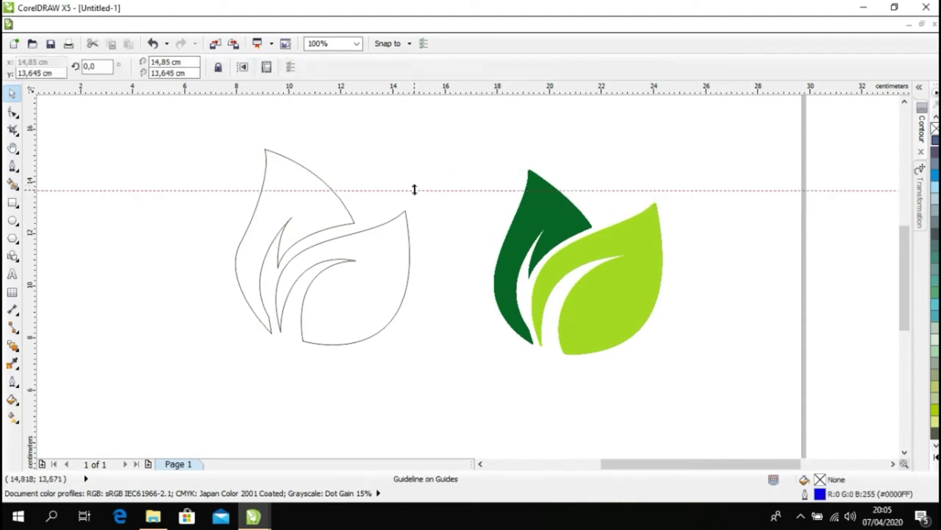
{"action": "key", "text": "Delete"}
{"action": "left_click_drag", "start_coordinate": [452, 116], "coordinate": [194, 370]}
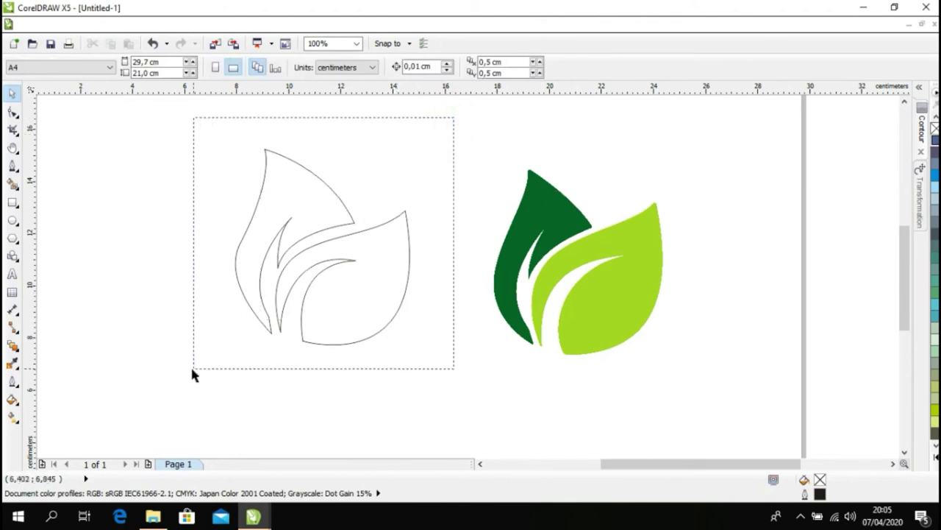
{"action": "left_click", "coordinate": [550, 318]}
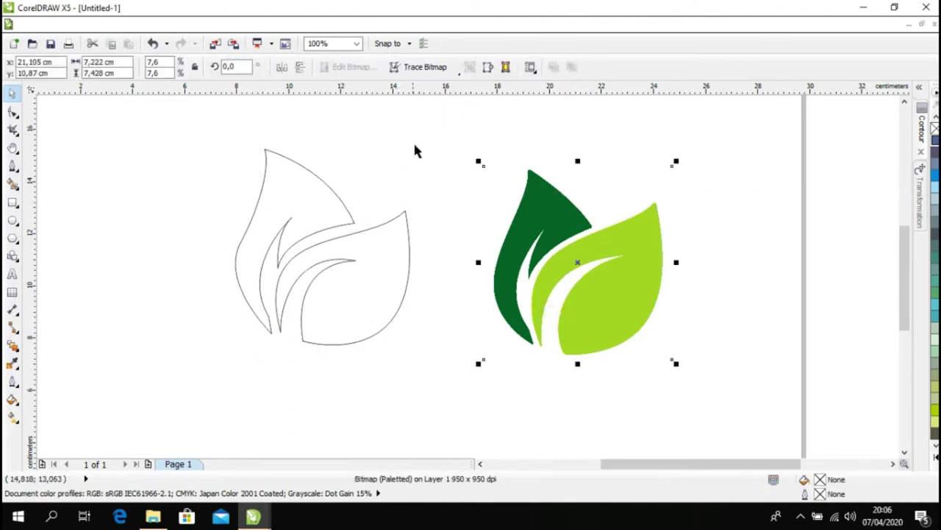
{"action": "left_click_drag", "start_coordinate": [439, 126], "coordinate": [186, 388]}
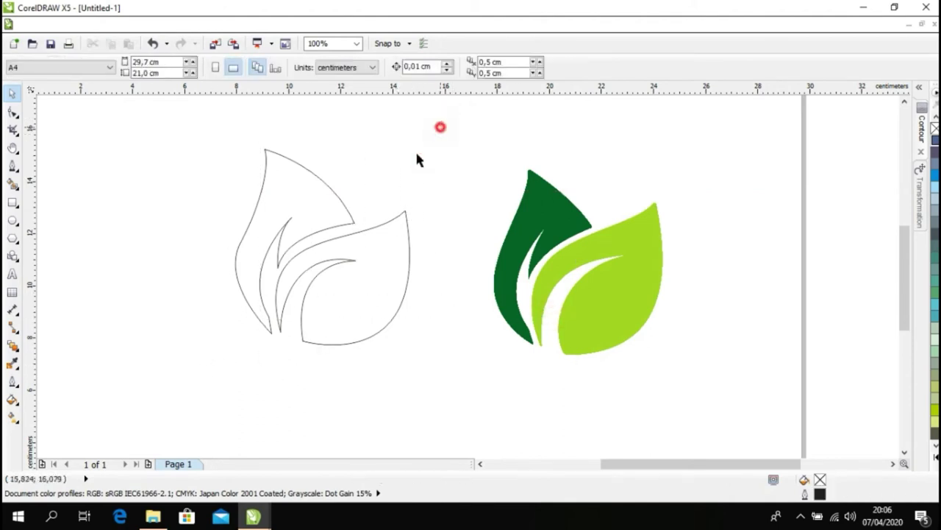
{"action": "right_click", "coordinate": [350, 269]}
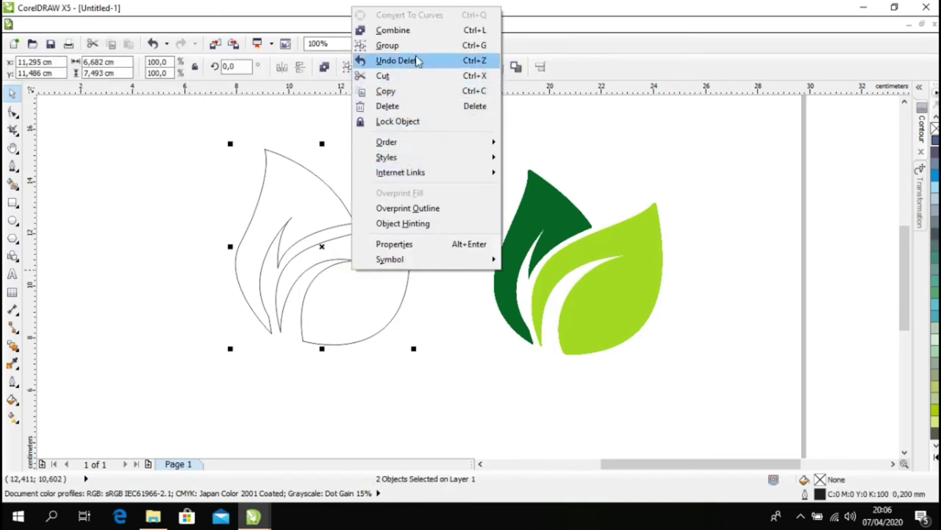
{"action": "left_click", "coordinate": [412, 46]}
Step: Test the grouped outline over the green reference, then place a guide at the leaves' base
{"action": "left_click", "coordinate": [415, 110]}
{"action": "left_click_drag", "start_coordinate": [371, 263], "coordinate": [621, 283]}
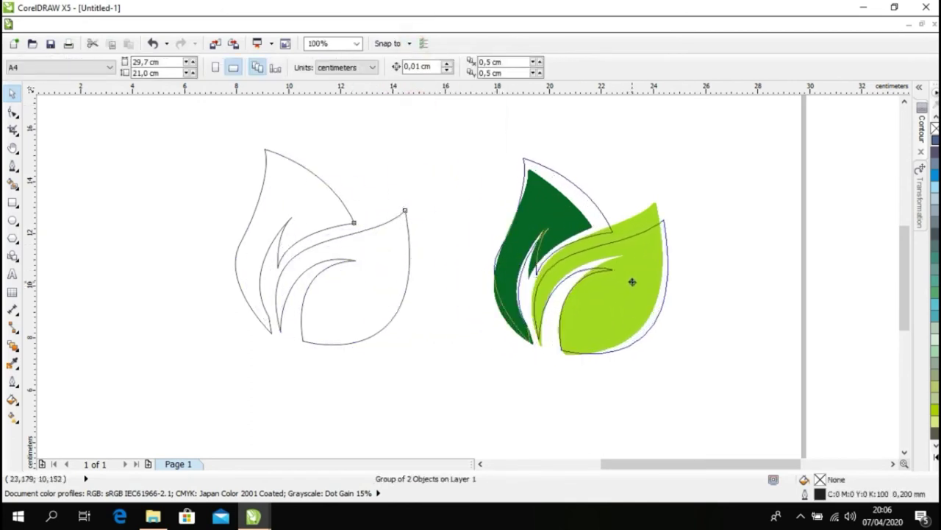
{"action": "left_click_drag", "start_coordinate": [622, 284], "coordinate": [632, 283]}
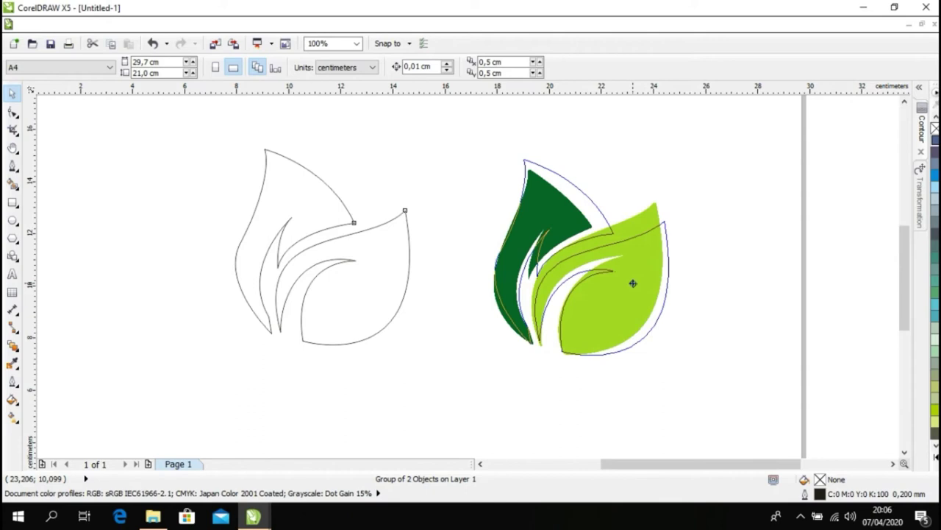
{"action": "mouse_move", "coordinate": [632, 283]}
{"action": "left_mouse_down"}
{"action": "mouse_move", "coordinate": [370, 286]}
{"action": "mouse_move", "coordinate": [375, 272]}
{"action": "mouse_move", "coordinate": [559, 279]}
{"action": "mouse_move", "coordinate": [624, 297]}
{"action": "mouse_move", "coordinate": [634, 281]}
{"action": "mouse_move", "coordinate": [372, 285]}
{"action": "left_mouse_up"}
{"action": "mouse_move", "coordinate": [479, 96]}
{"action": "left_mouse_down"}
{"action": "mouse_move", "coordinate": [490, 322]}
{"action": "mouse_move", "coordinate": [482, 134]}
{"action": "left_mouse_up"}
{"action": "mouse_move", "coordinate": [479, 89]}
{"action": "left_mouse_down"}
{"action": "mouse_move", "coordinate": [487, 307]}
{"action": "mouse_move", "coordinate": [557, 366]}
{"action": "mouse_move", "coordinate": [567, 354]}
{"action": "left_mouse_up"}
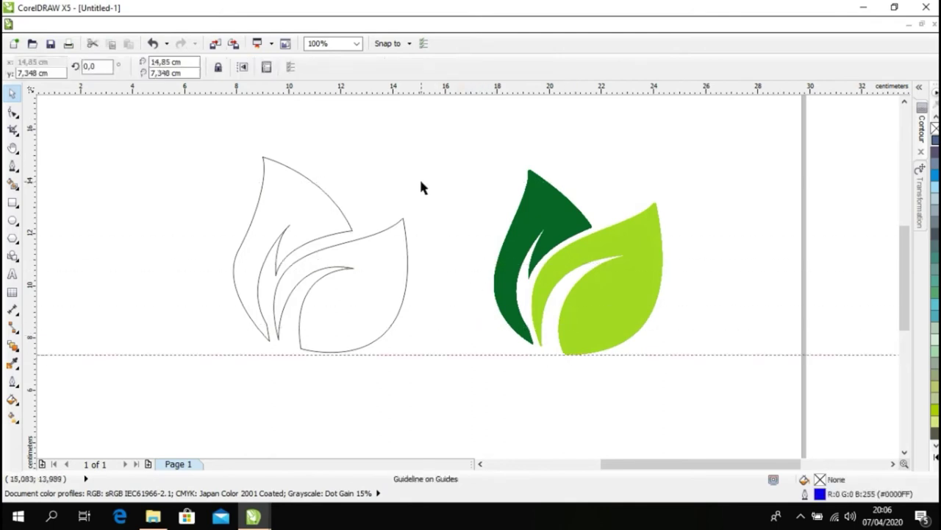
Step: Nudge the outline leaf group down and add guides at the light and dark leaf tips
{"action": "left_click", "coordinate": [381, 251]}
{"action": "key", "text": "Down"}
{"action": "key", "text": "Down"}
{"action": "key", "text": "Down"}
{"action": "key", "text": "Down"}
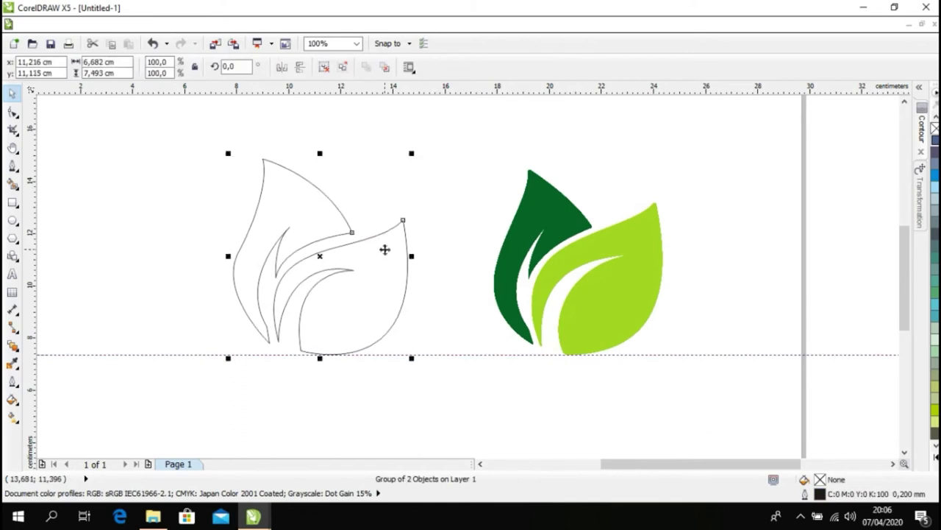
{"action": "key", "text": "Down"}
{"action": "key", "text": "Down"}
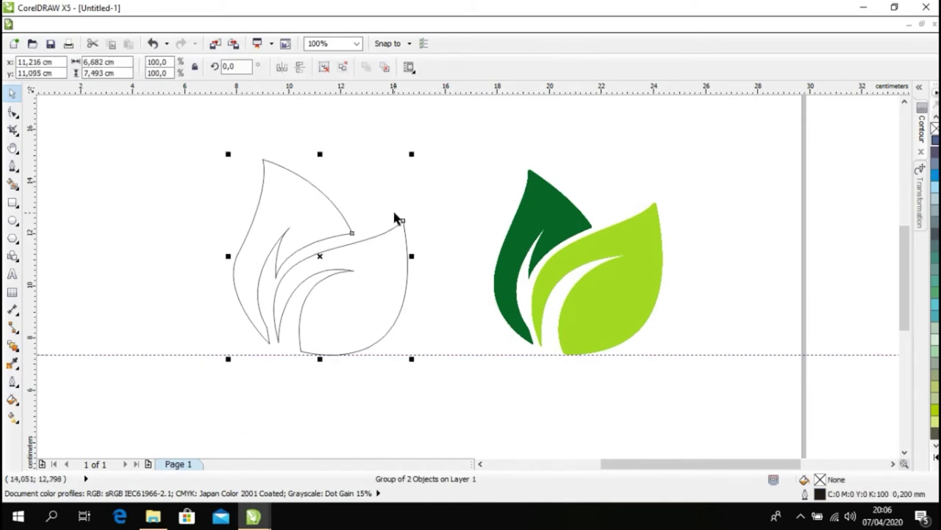
{"action": "left_click_drag", "start_coordinate": [484, 90], "coordinate": [672, 208]}
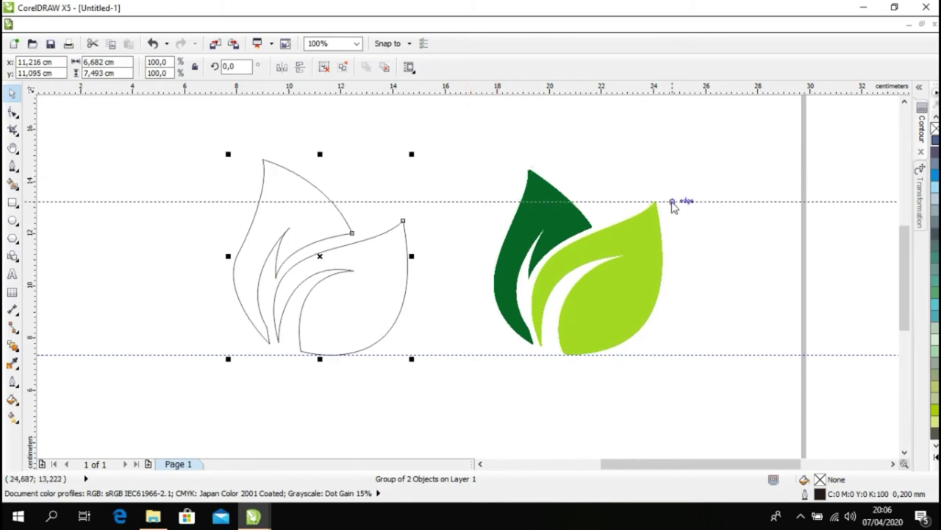
{"action": "left_click_drag", "start_coordinate": [671, 208], "coordinate": [671, 203]}
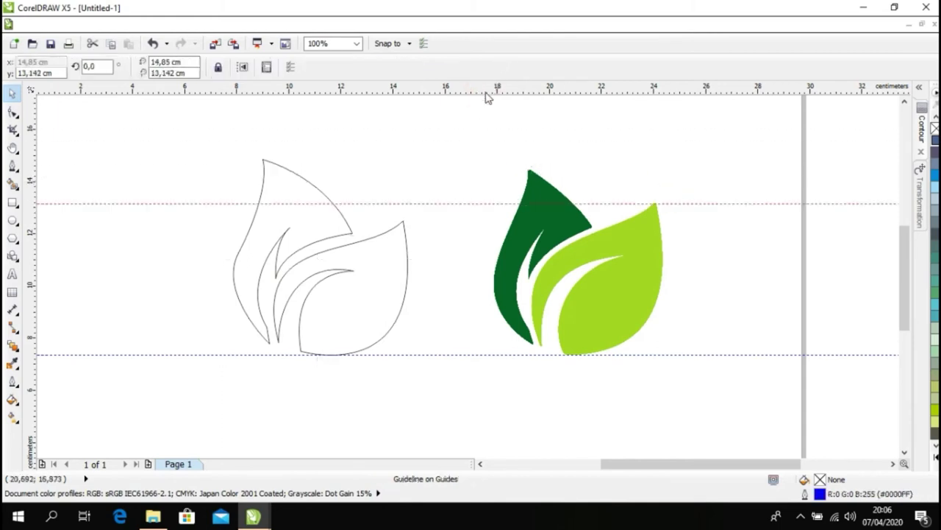
{"action": "left_click_drag", "start_coordinate": [484, 89], "coordinate": [489, 170]}
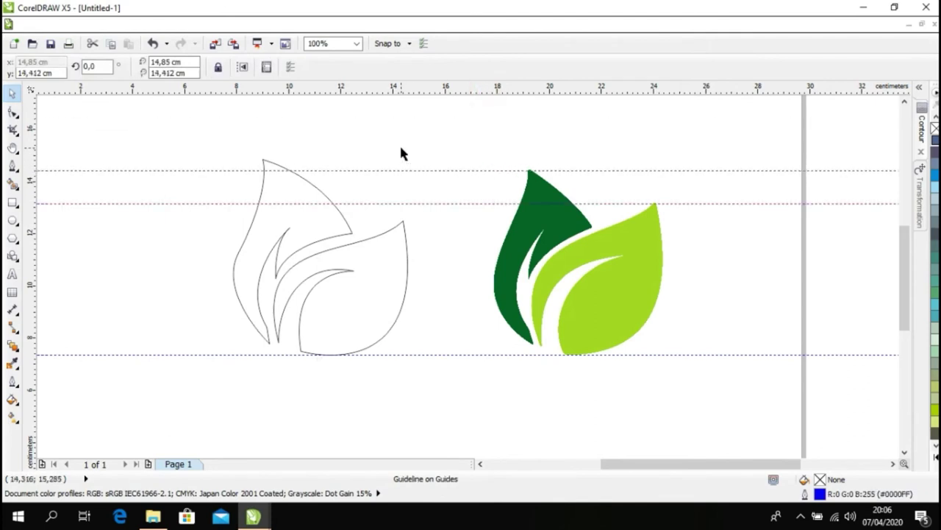
Step: Reselect the outline leaf group and bring up its context menu for ungrouping
{"action": "left_click", "coordinate": [382, 245]}
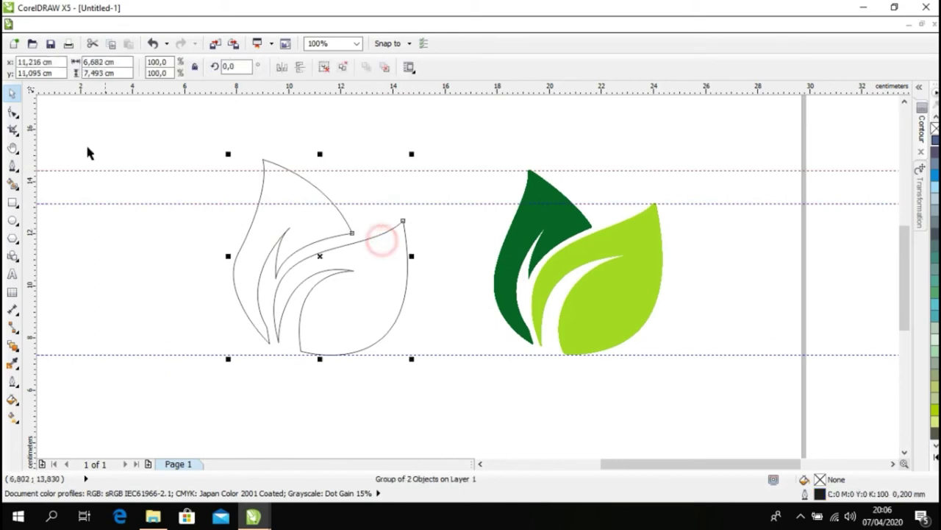
{"action": "left_click", "coordinate": [13, 110]}
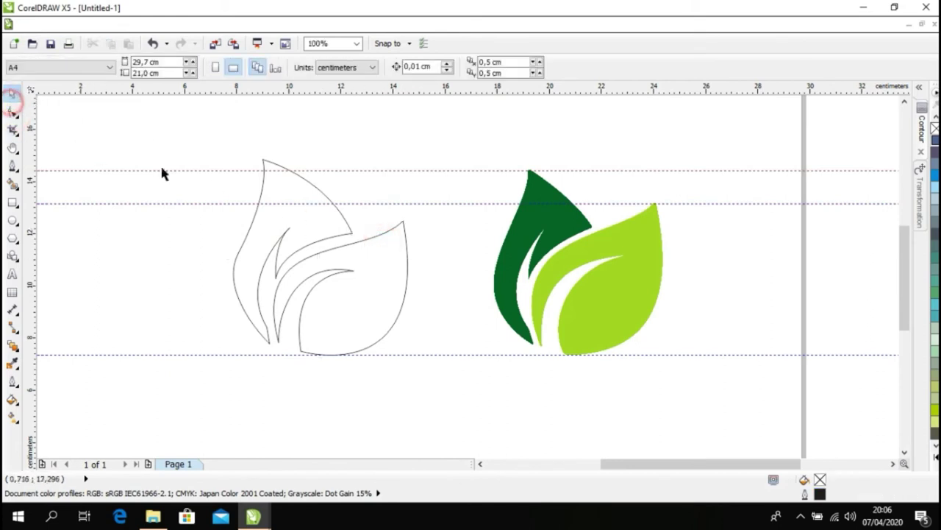
{"action": "left_click", "coordinate": [372, 260]}
{"action": "right_click", "coordinate": [373, 257]}
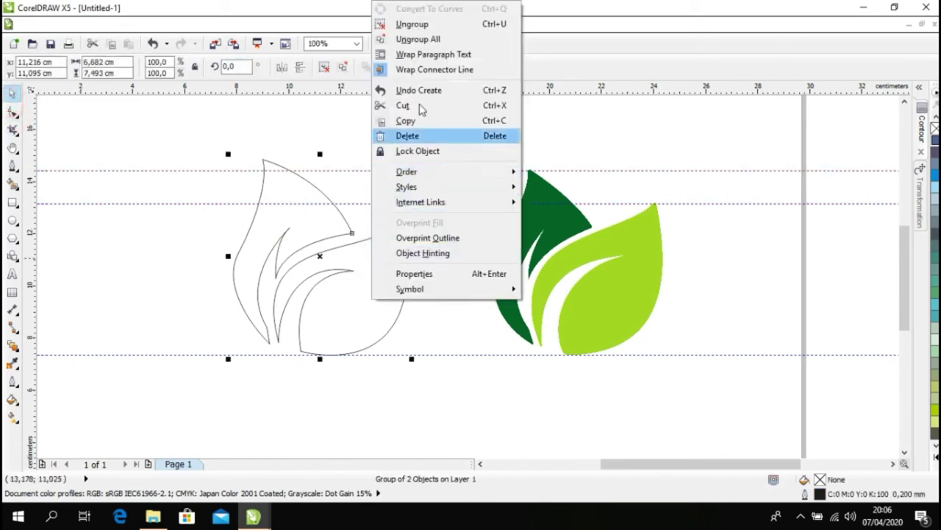
Step: Ungroup the outline leaves and raise the right leaf's tip up to its guide
{"action": "left_click", "coordinate": [415, 24]}
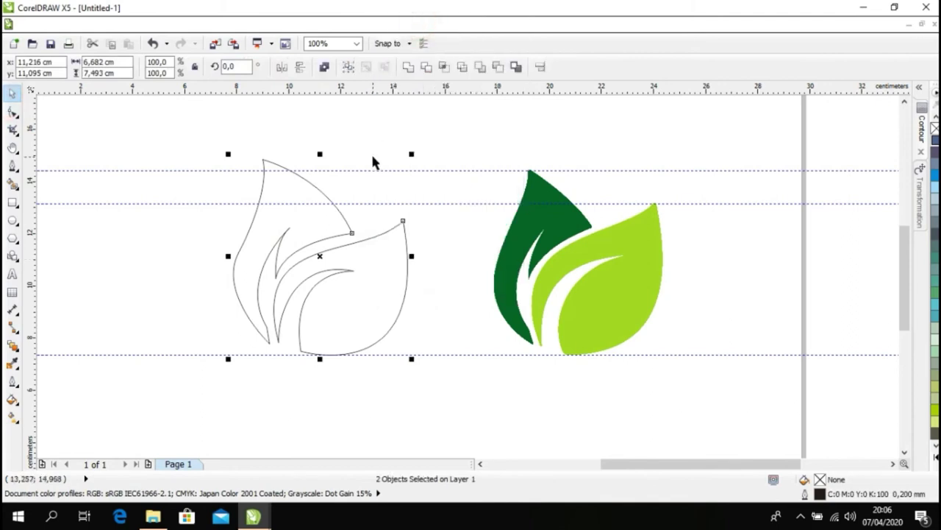
{"action": "key", "text": "F10"}
{"action": "left_click", "coordinate": [397, 254]}
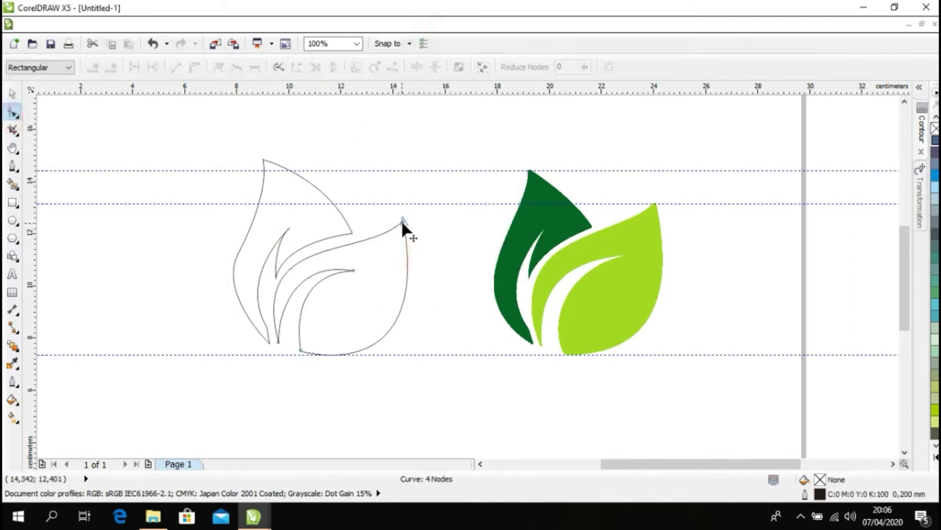
{"action": "left_click_drag", "start_coordinate": [403, 223], "coordinate": [406, 205]}
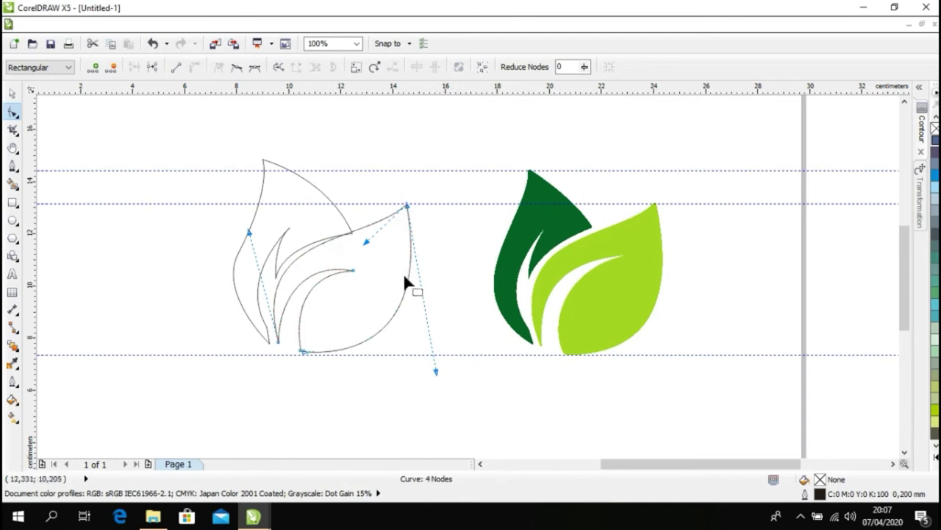
Step: Add a middle guide, adjust the right leaf's tip and snap the inner curve's tip onto it
{"action": "left_click_drag", "start_coordinate": [546, 90], "coordinate": [617, 258]}
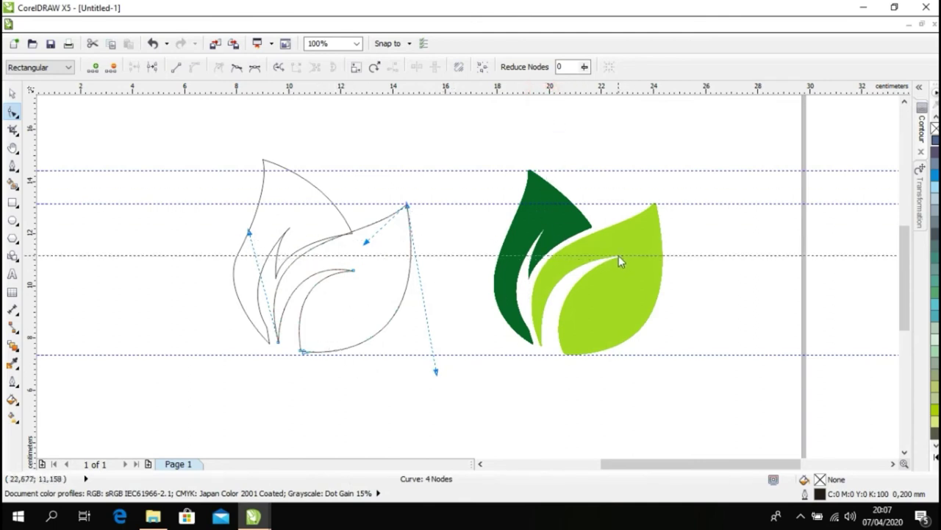
{"action": "left_click", "coordinate": [621, 256]}
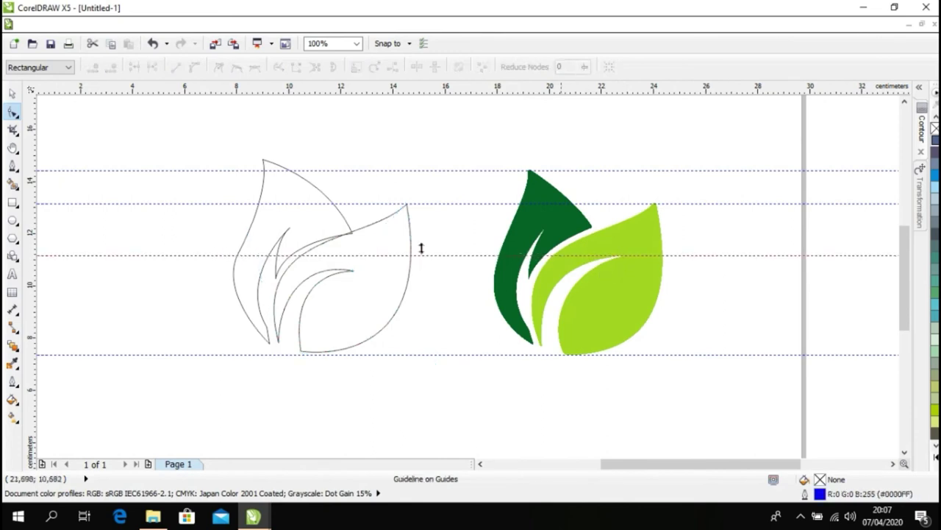
{"action": "left_click", "coordinate": [360, 285]}
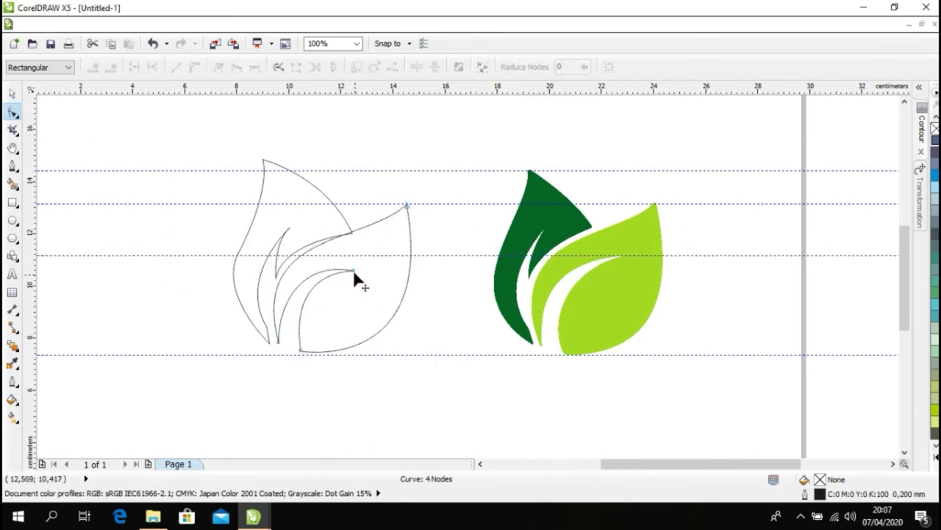
{"action": "left_click_drag", "start_coordinate": [353, 271], "coordinate": [366, 265]}
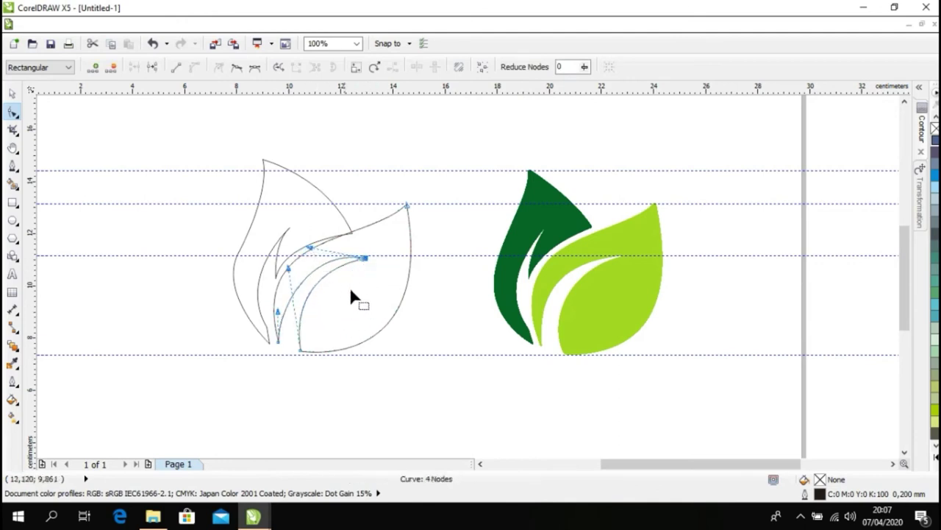
{"action": "left_click_drag", "start_coordinate": [288, 266], "coordinate": [284, 259]}
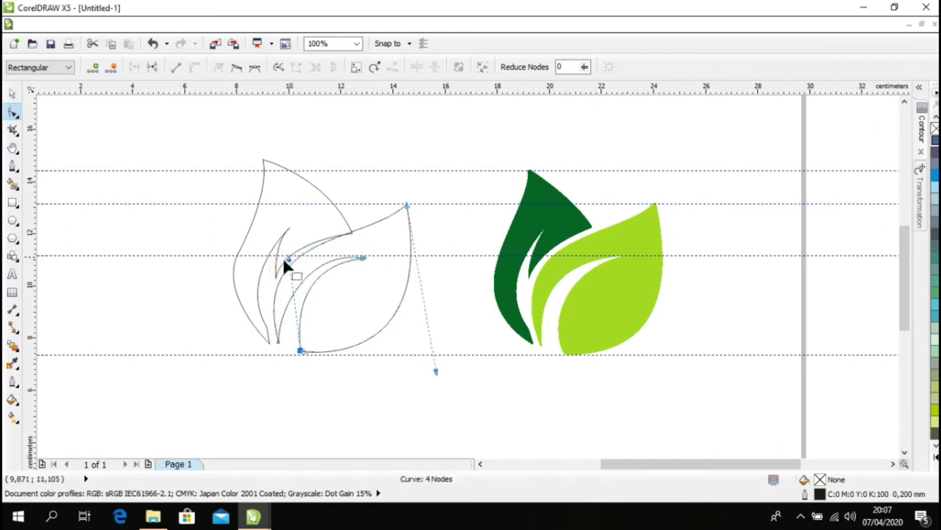
Step: Bend the inner curve near its base by dragging its bottom node's handle
{"action": "left_click", "coordinate": [455, 330]}
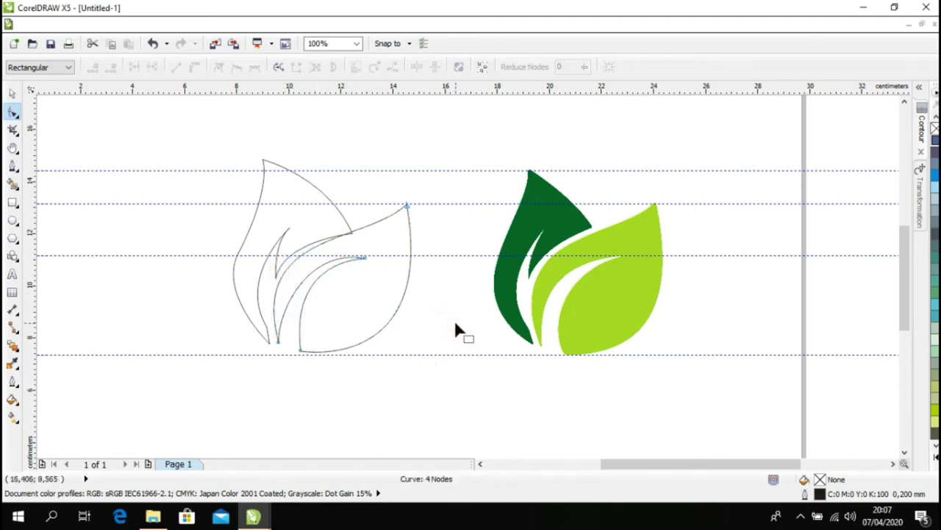
{"action": "left_click", "coordinate": [277, 341]}
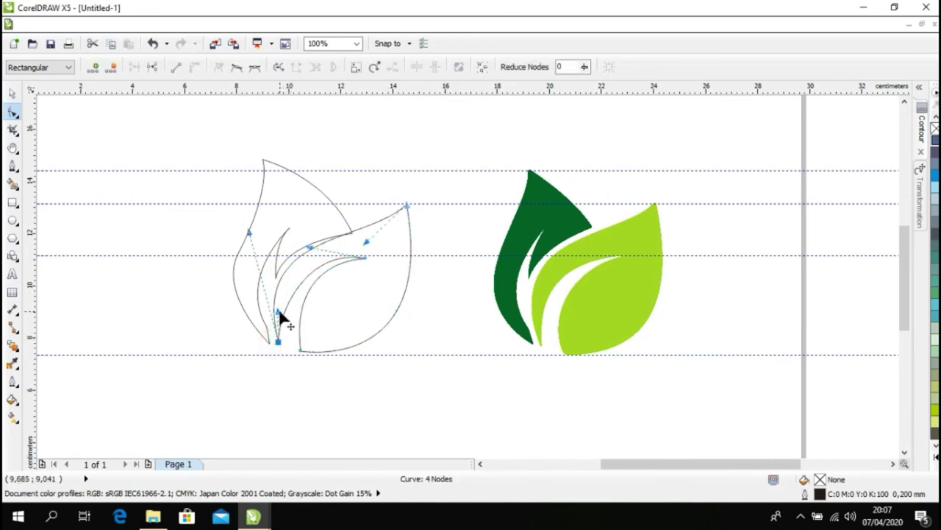
{"action": "left_click_drag", "start_coordinate": [279, 311], "coordinate": [276, 300]}
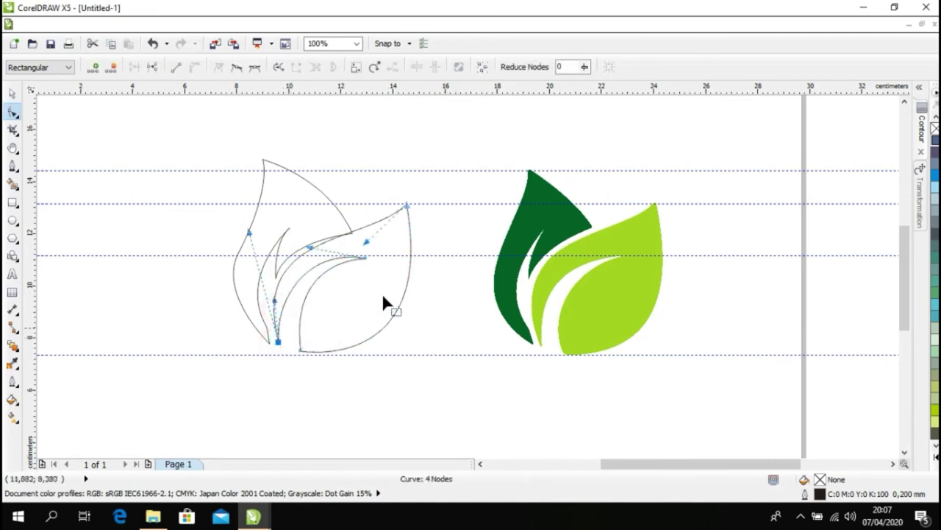
{"action": "left_click", "coordinate": [419, 192]}
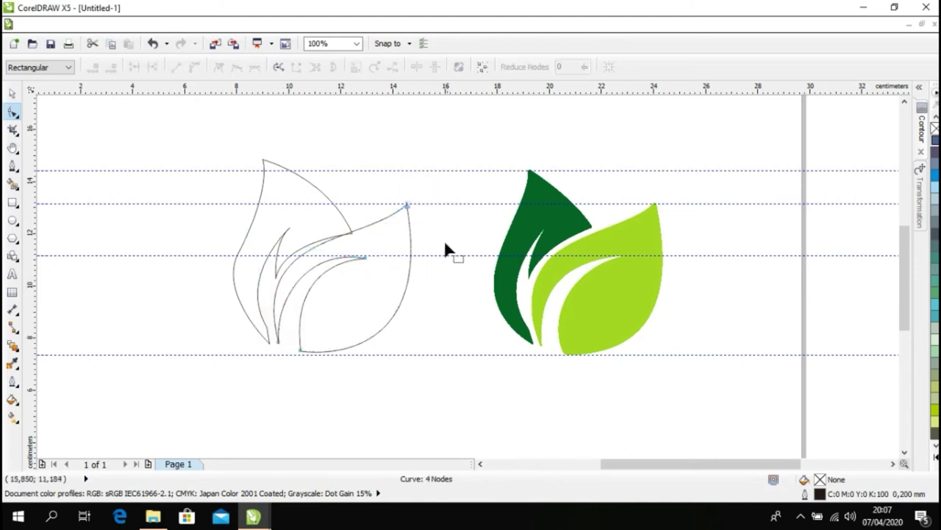
Step: Reshape the left leaf, pulling its tip up onto the top guide
{"action": "left_click", "coordinate": [339, 229]}
{"action": "left_click_drag", "start_coordinate": [351, 229], "coordinate": [350, 233]}
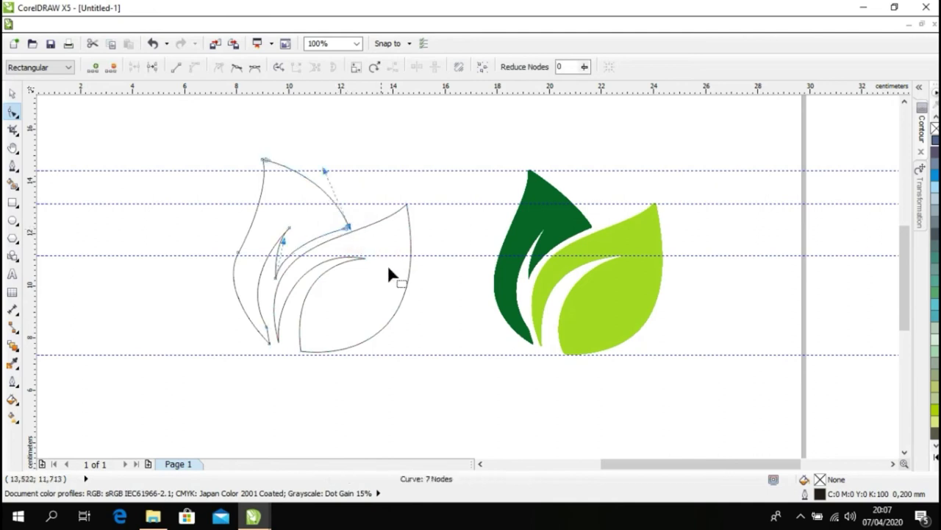
{"action": "left_click_drag", "start_coordinate": [263, 161], "coordinate": [270, 171]}
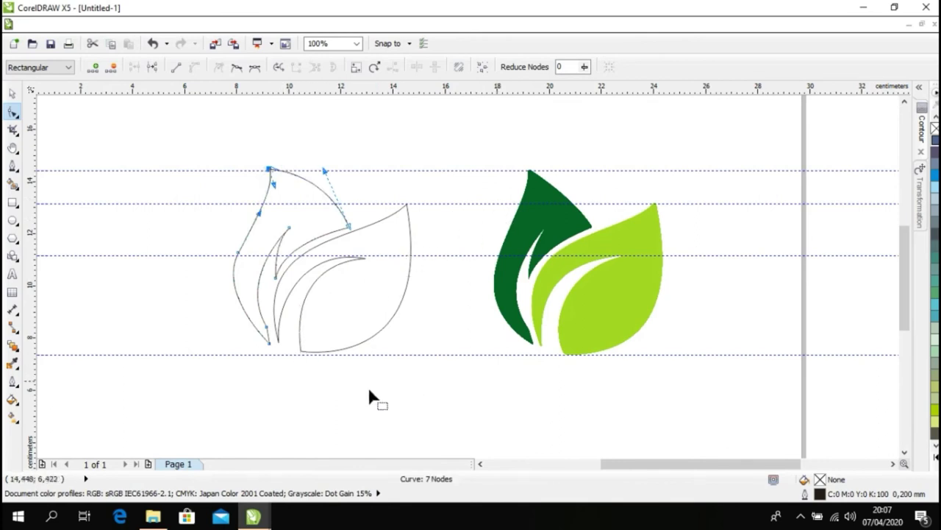
{"action": "left_click", "coordinate": [444, 203]}
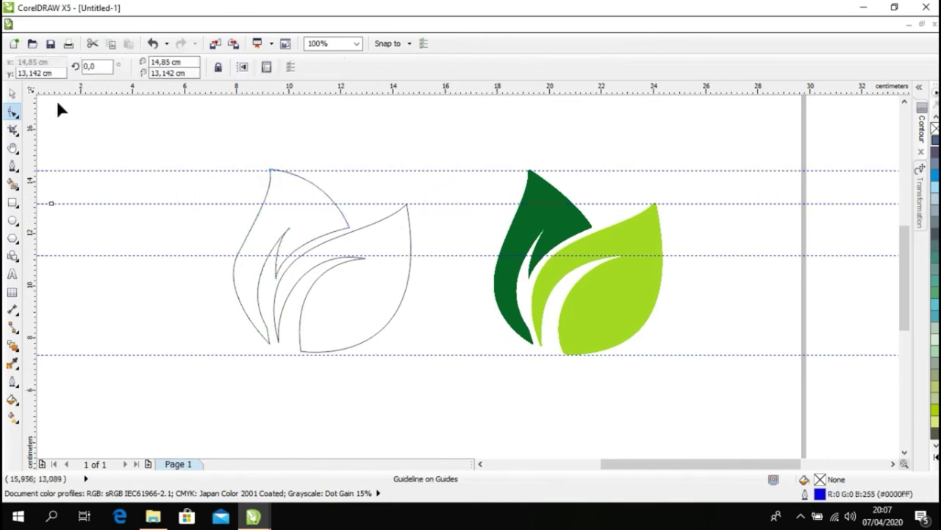
Step: With the Pick tool, select each of the three horizontal guides in turn and delete it
{"action": "left_click", "coordinate": [12, 94]}
{"action": "left_click", "coordinate": [194, 123]}
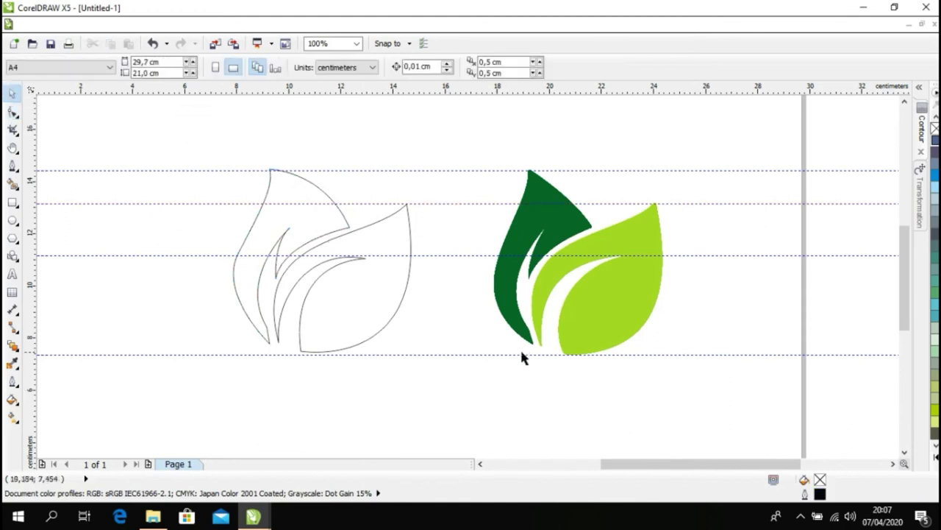
{"action": "left_click", "coordinate": [480, 354]}
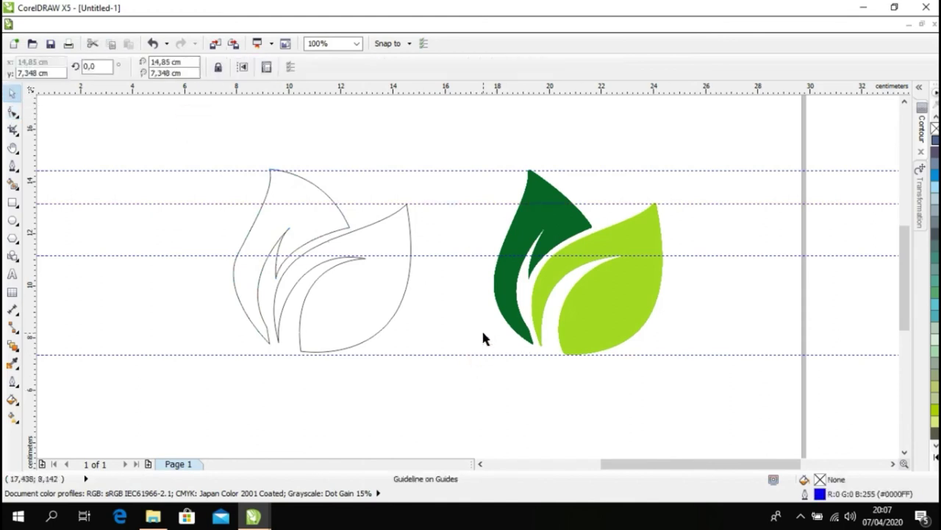
{"action": "left_click", "coordinate": [446, 337]}
{"action": "left_click", "coordinate": [441, 256]}
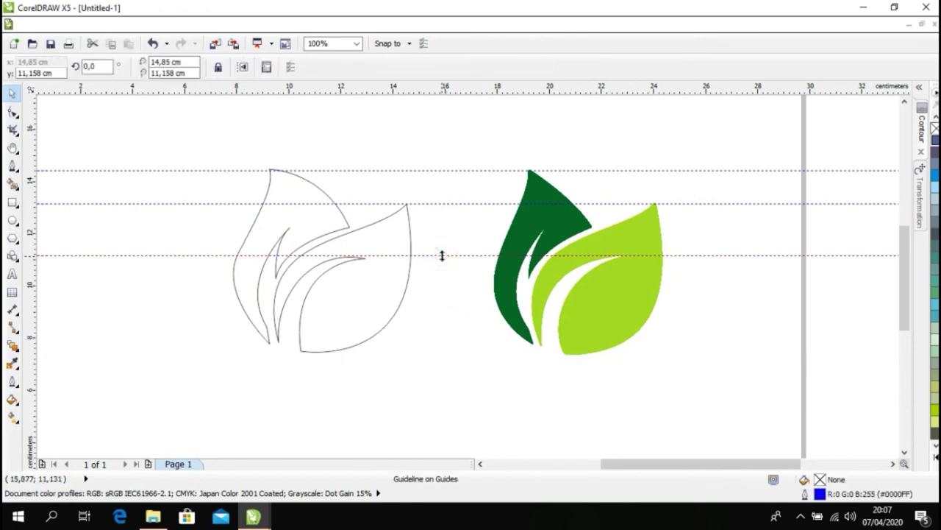
{"action": "key", "text": "Delete"}
{"action": "left_click", "coordinate": [452, 203]}
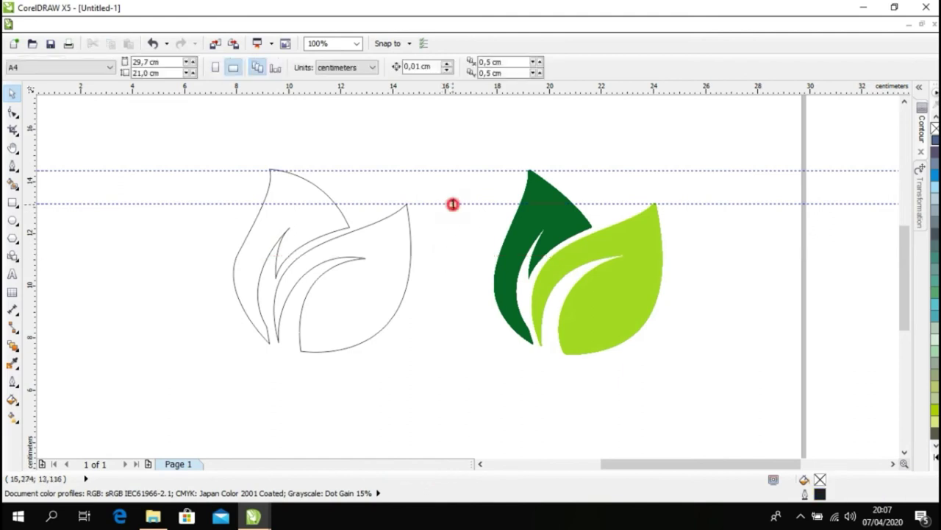
{"action": "key", "text": "Delete"}
{"action": "left_click", "coordinate": [451, 170]}
{"action": "key", "text": "Delete"}
{"action": "left_click", "coordinate": [454, 172]}
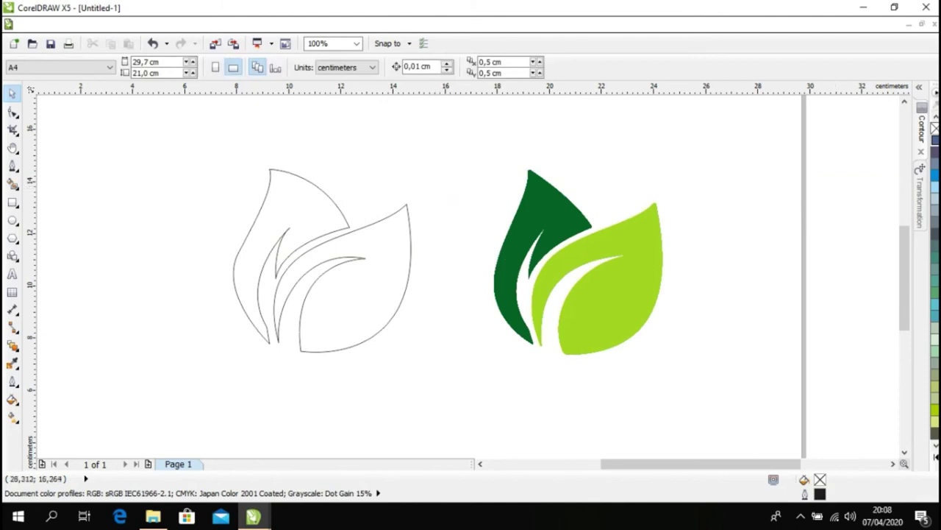
Step: Fill the front leaf with yellow-green from the palette
{"action": "left_click", "coordinate": [935, 457]}
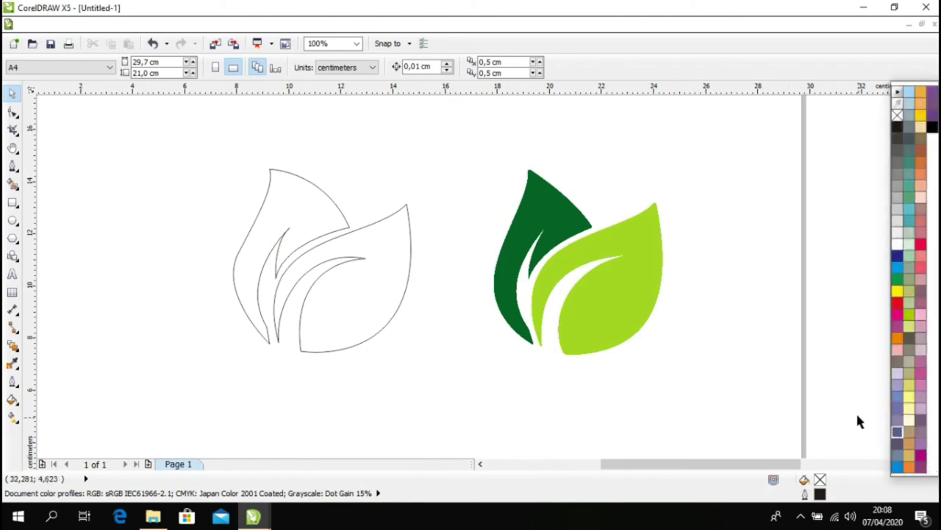
{"action": "left_click", "coordinate": [384, 255]}
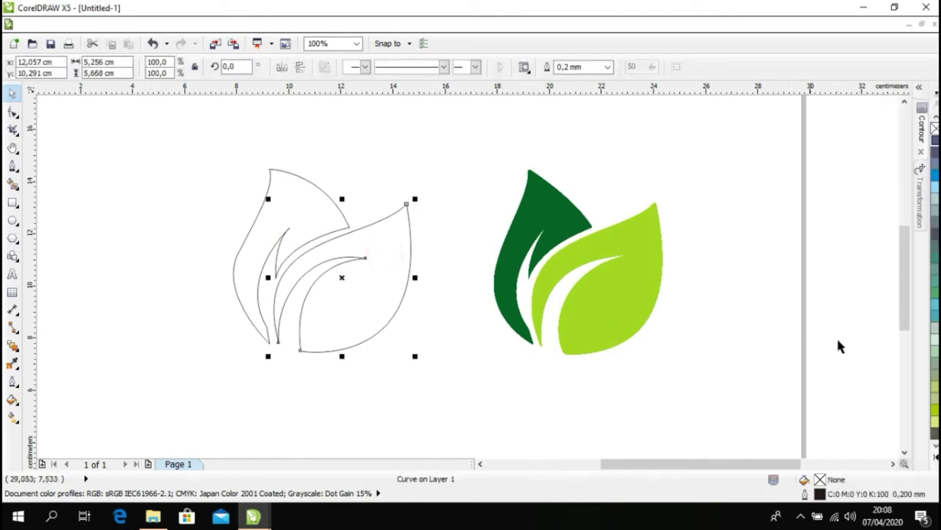
{"action": "left_click", "coordinate": [935, 466]}
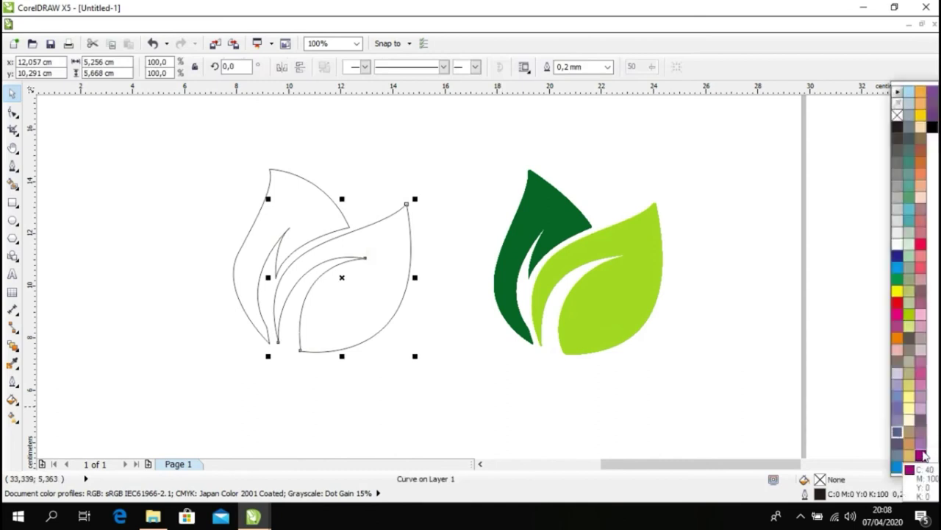
{"action": "left_click", "coordinate": [910, 316]}
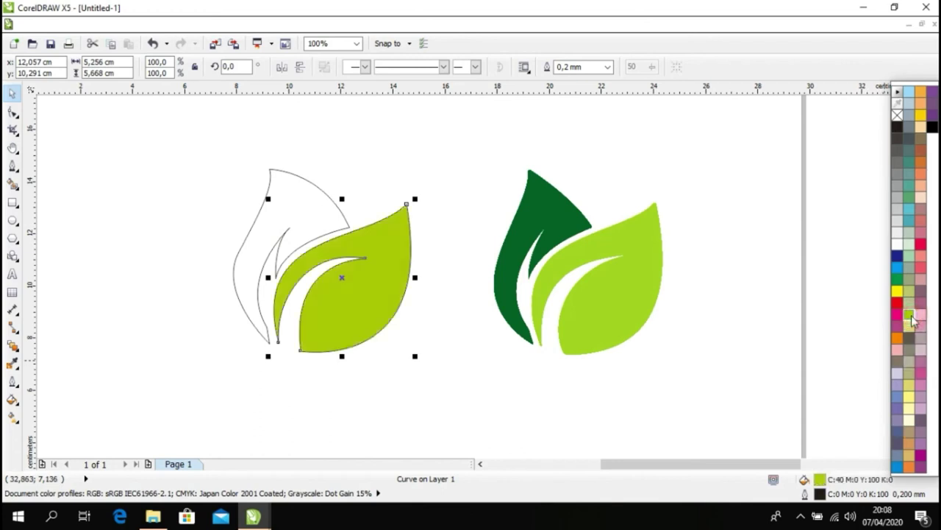
Step: Fill the back leaf with green from the palette
{"action": "left_click", "coordinate": [296, 204]}
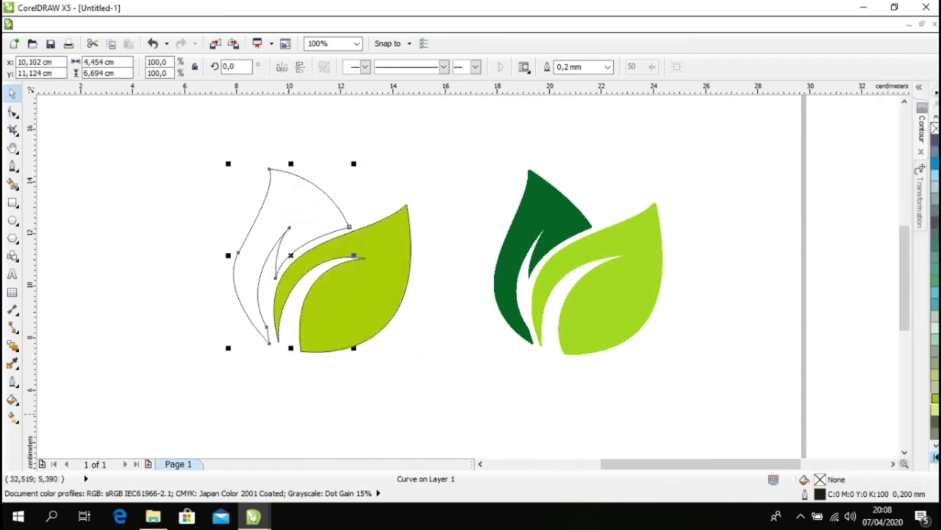
{"action": "left_click", "coordinate": [935, 456]}
{"action": "left_click", "coordinate": [897, 279]}
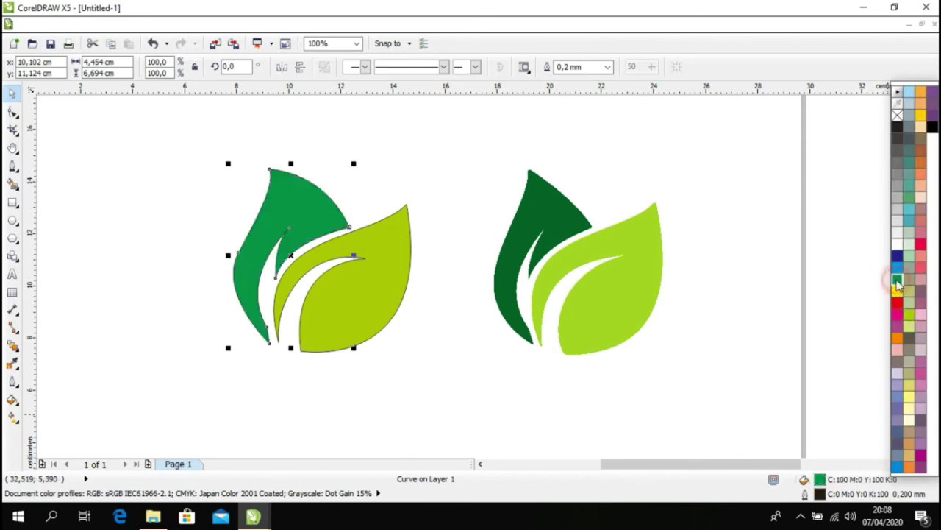
{"action": "right_click", "coordinate": [897, 118]}
{"action": "left_click", "coordinate": [679, 166]}
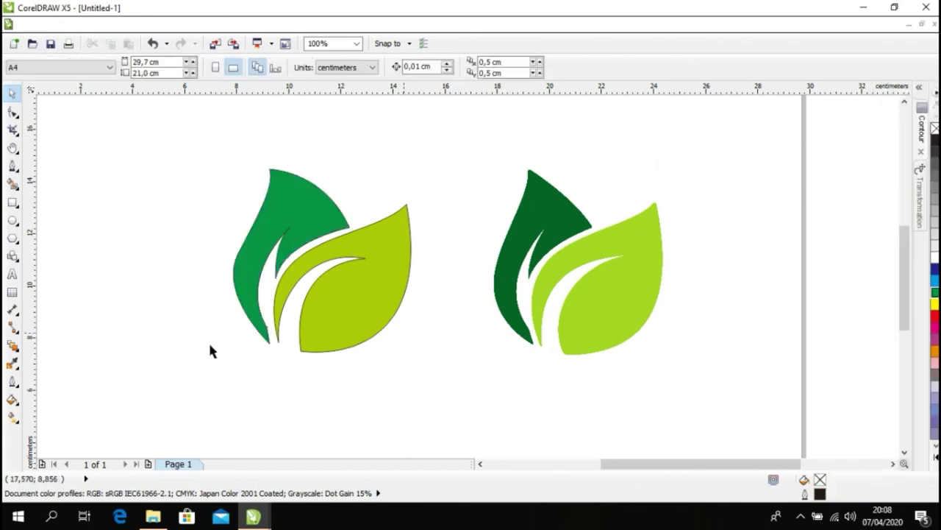
Step: Marquee-select both leaves and remove their outlines with the X swatch
{"action": "left_click", "coordinate": [379, 239]}
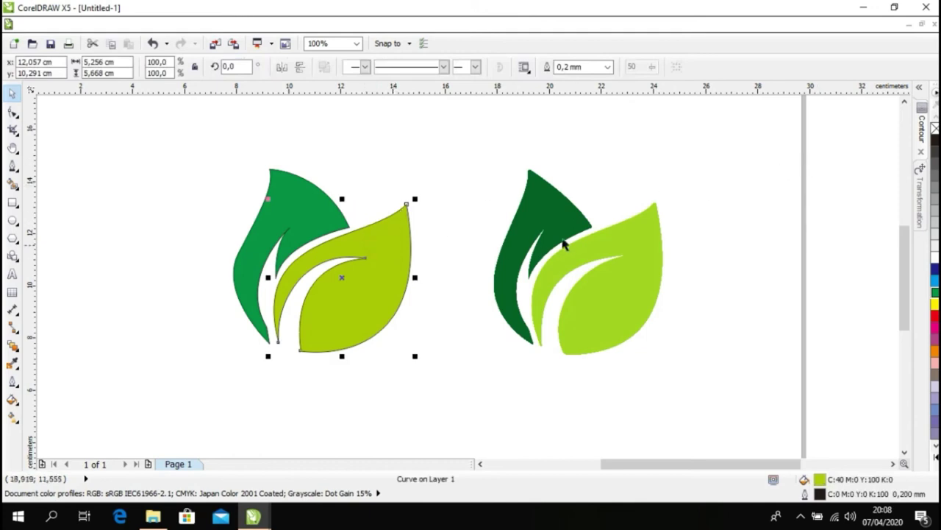
{"action": "left_click_drag", "start_coordinate": [172, 135], "coordinate": [479, 403]}
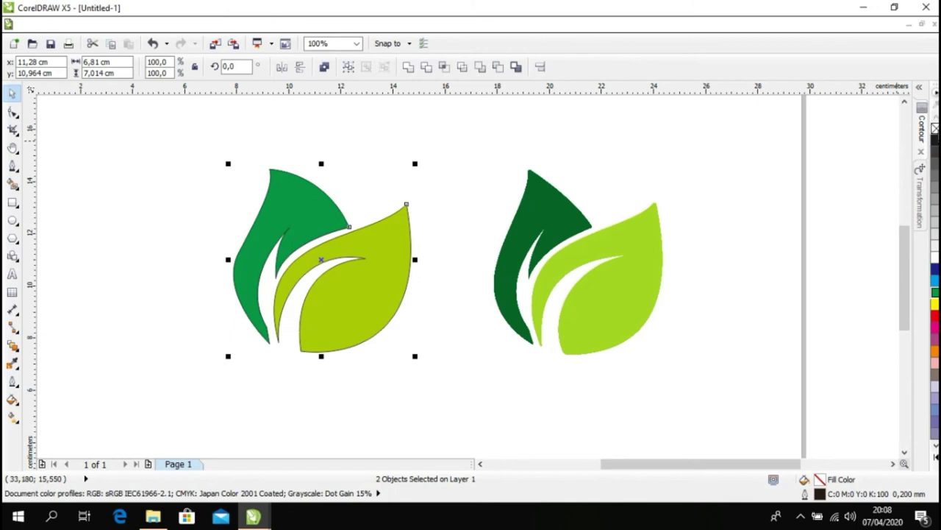
{"action": "right_click", "coordinate": [935, 128]}
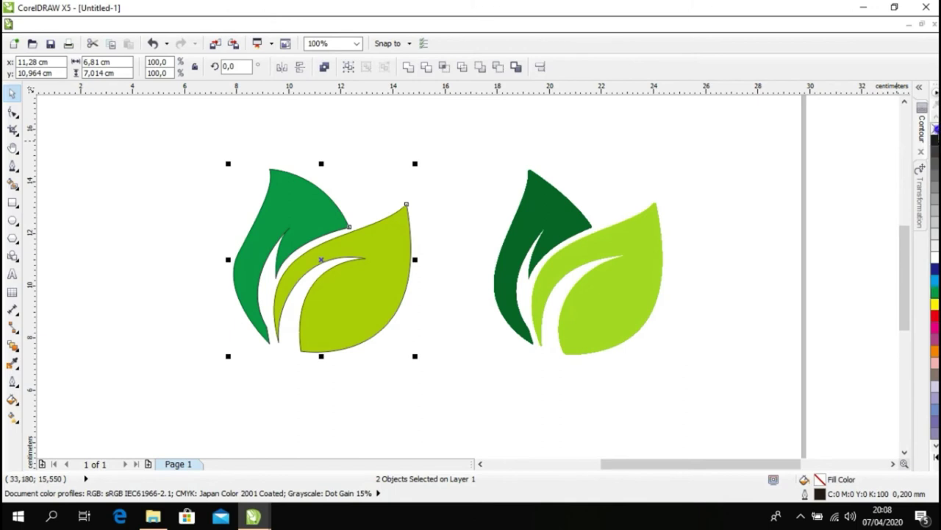
{"action": "left_click", "coordinate": [739, 170]}
{"action": "left_click", "coordinate": [420, 317]}
{"action": "scroll", "coordinate": [419, 312], "scroll_direction": "up", "scroll_amount": 2}
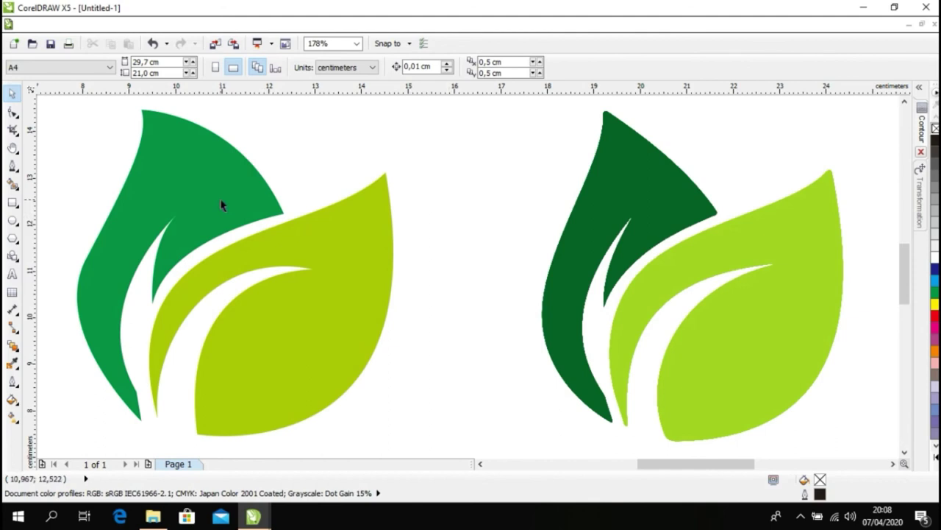
Step: Drag a node handle on the back leaf's left edge to smooth its upper-left curve
{"action": "left_click", "coordinate": [112, 268]}
{"action": "left_click", "coordinate": [12, 112]}
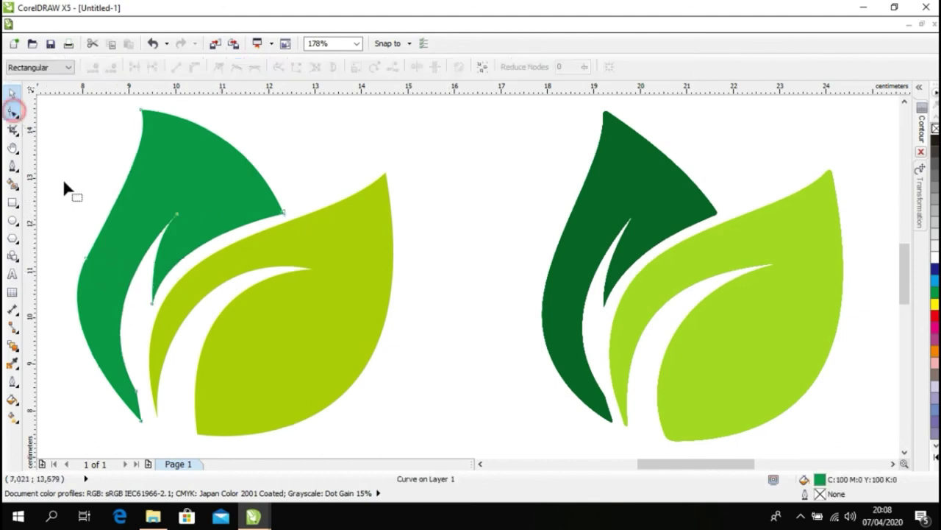
{"action": "left_click", "coordinate": [84, 258]}
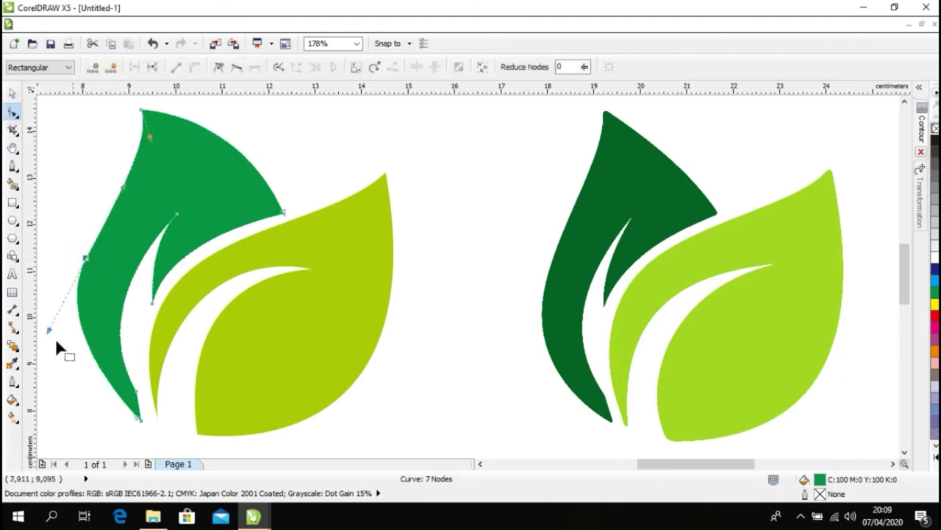
{"action": "left_click_drag", "start_coordinate": [49, 329], "coordinate": [56, 332]}
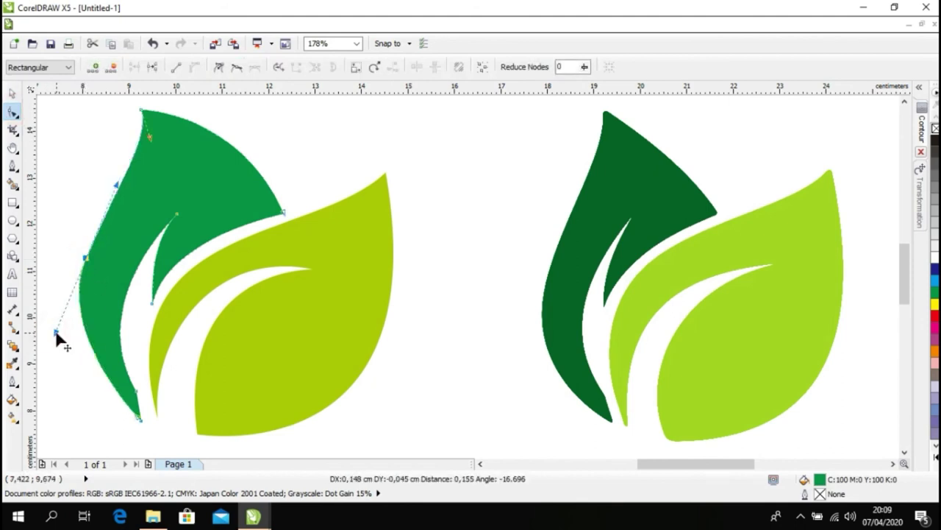
{"action": "key", "text": "space"}
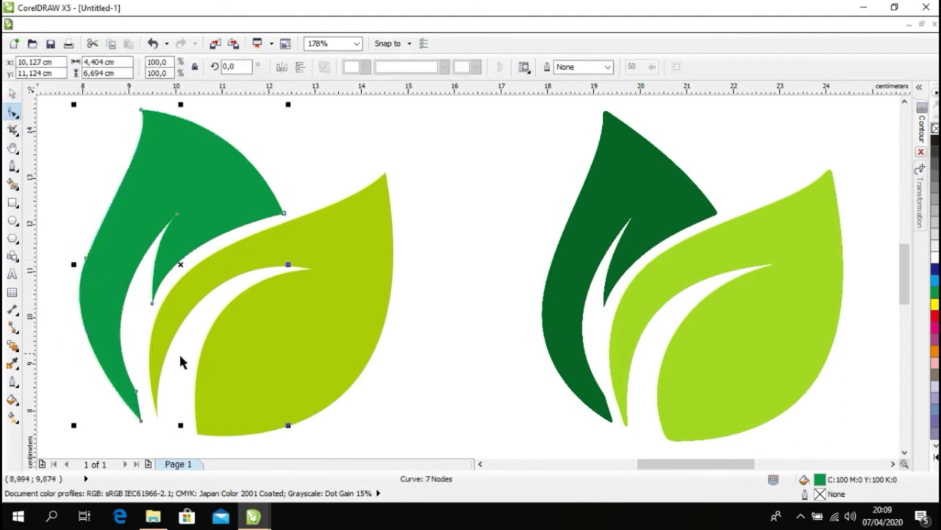
{"action": "left_click", "coordinate": [412, 281]}
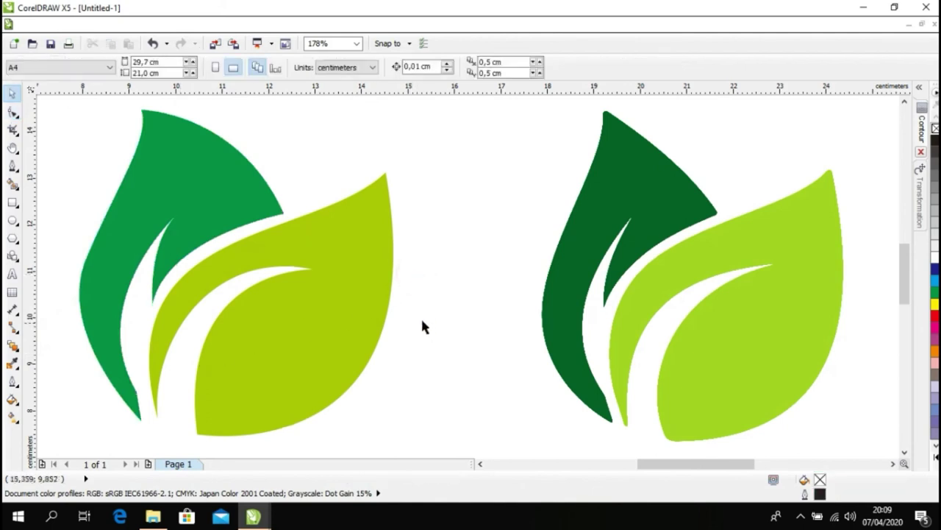
{"action": "left_click", "coordinate": [210, 208]}
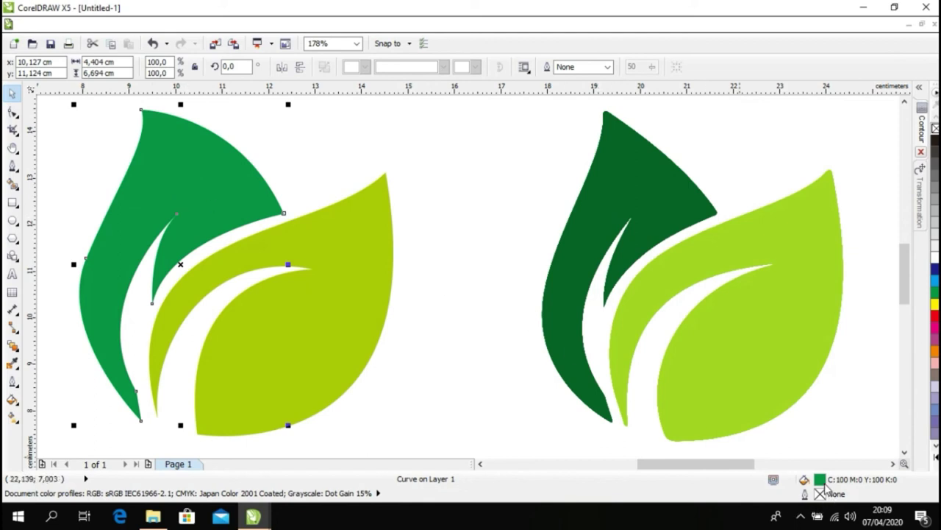
Step: Raise the K value of the back leaf's green in Uniform Fill's Models tab
{"action": "mouse_move", "coordinate": [820, 479]}
{"action": "double_click", "coordinate": [820, 479]}
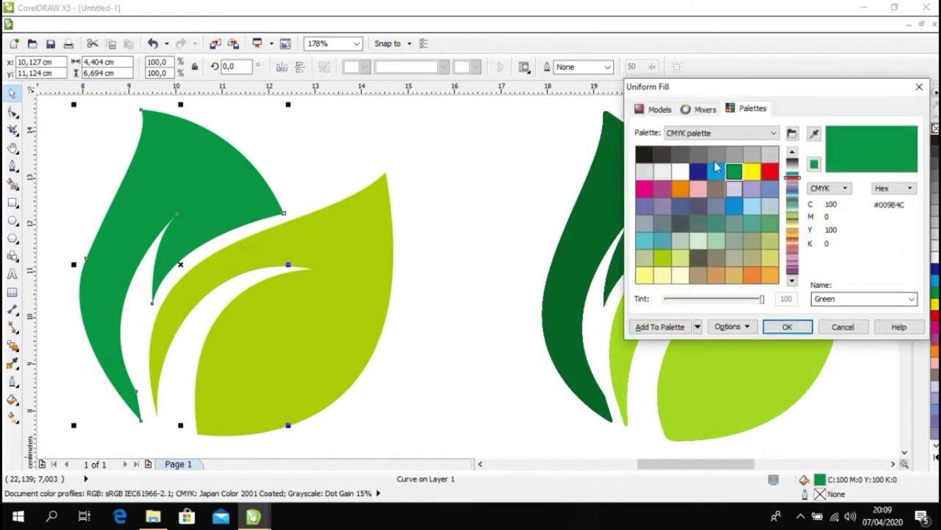
{"action": "left_click", "coordinate": [657, 111]}
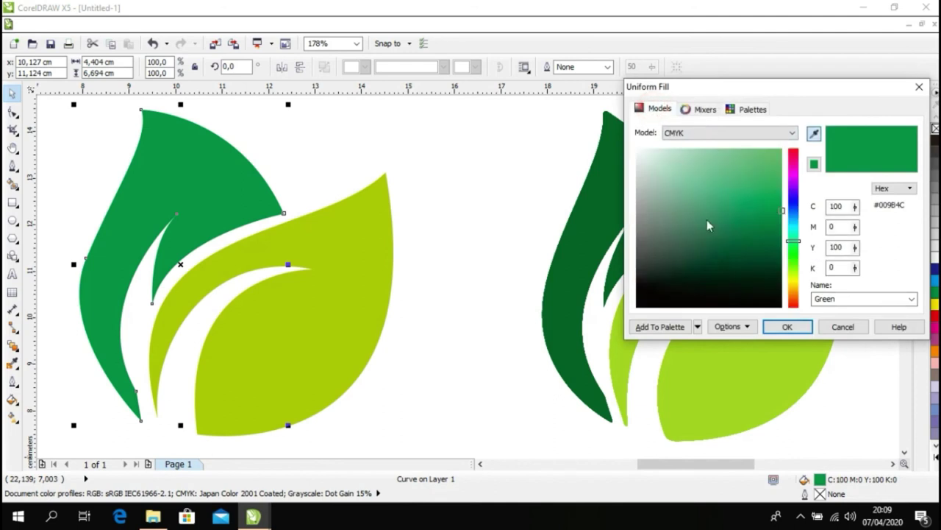
{"action": "double_click", "coordinate": [839, 268]}
{"action": "left_click", "coordinate": [801, 328]}
{"action": "left_click", "coordinate": [433, 168]}
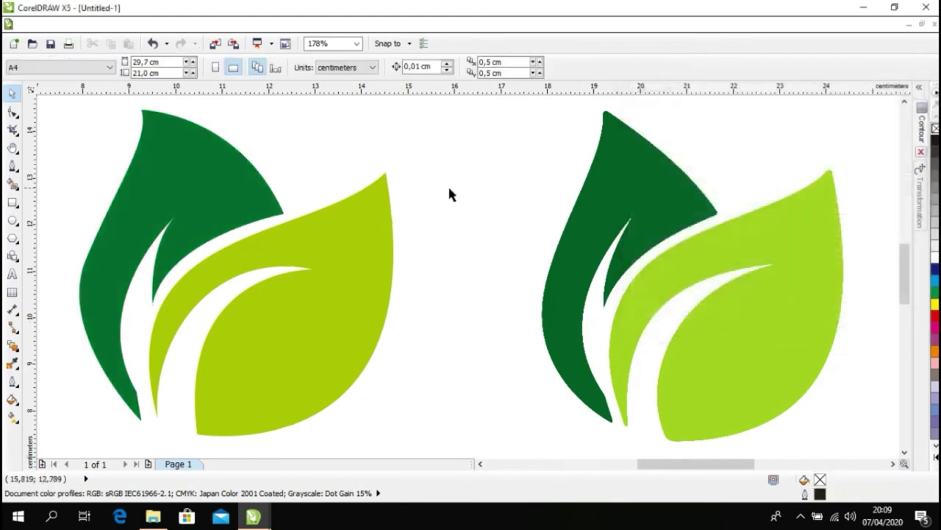
Step: Move the reference leaf bitmap slightly left, closer to the traced logo
{"action": "left_click", "coordinate": [450, 193]}
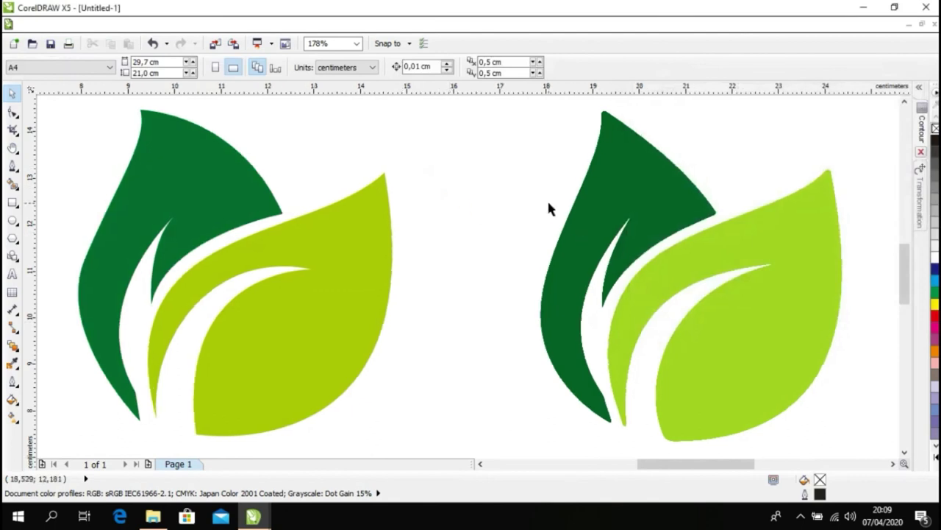
{"action": "left_click", "coordinate": [615, 201]}
{"action": "left_click_drag", "start_coordinate": [652, 242], "coordinate": [576, 236]}
{"action": "left_click", "coordinate": [474, 286]}
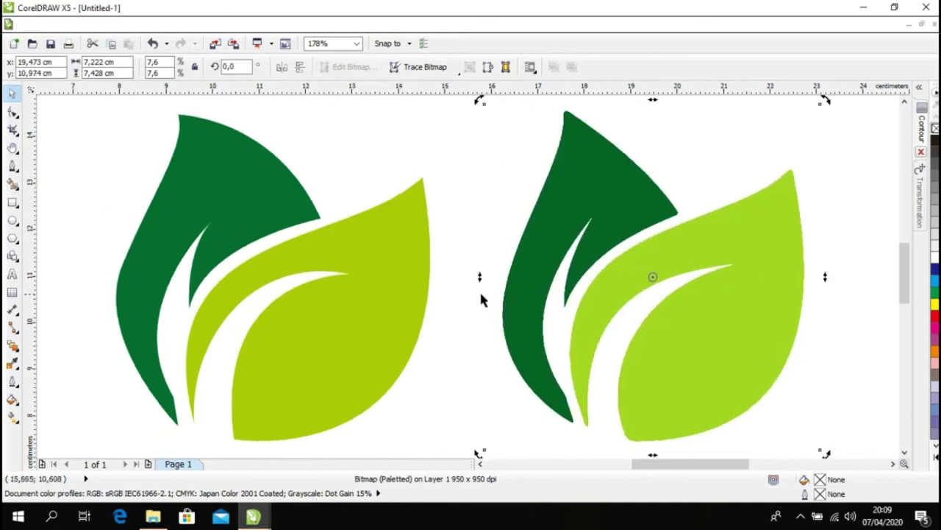
{"action": "left_click", "coordinate": [487, 171]}
{"action": "left_click", "coordinate": [446, 143]}
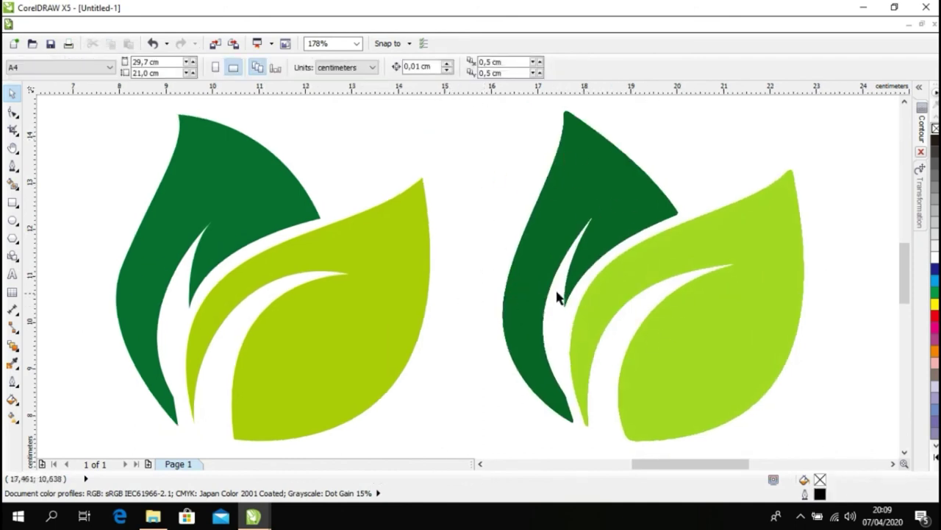
Step: Zoom in to inspect the light-green leaf's edge, then zoom out with F4 to show both logos
{"action": "scroll", "coordinate": [557, 297], "scroll_direction": "up", "scroll_amount": 3}
{"action": "scroll", "coordinate": [553, 282], "scroll_direction": "up", "scroll_amount": 3}
{"action": "scroll", "coordinate": [513, 252], "scroll_direction": "up", "scroll_amount": 3}
{"action": "scroll", "coordinate": [521, 252], "scroll_direction": "up", "scroll_amount": 2}
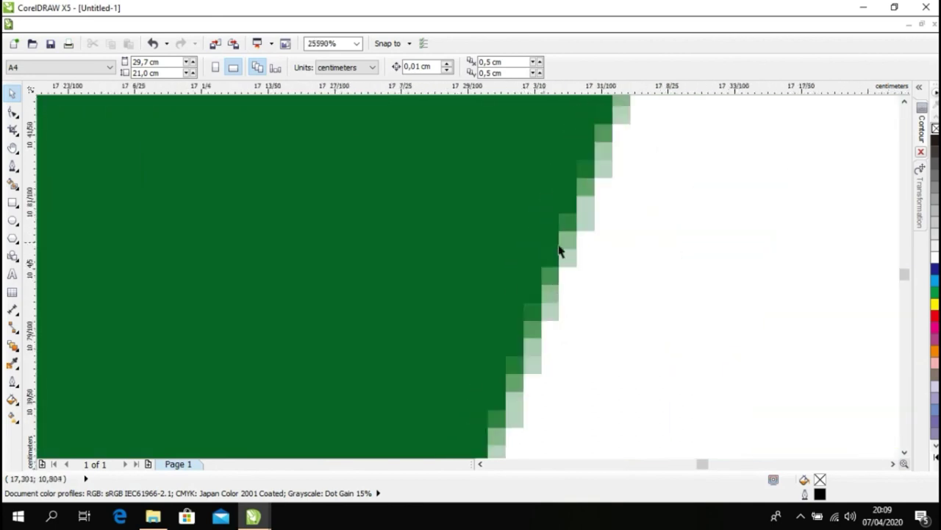
{"action": "scroll", "coordinate": [565, 271], "scroll_direction": "down", "scroll_amount": 10}
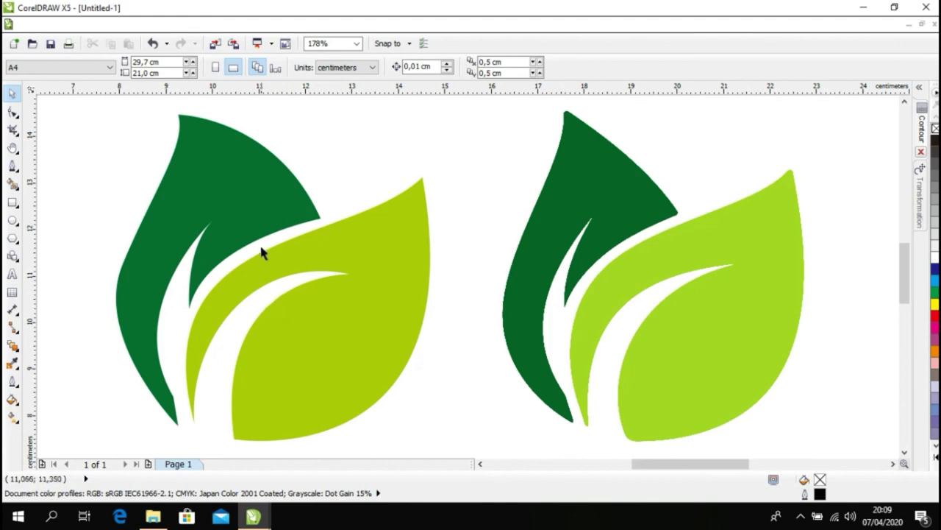
{"action": "scroll", "coordinate": [259, 251], "scroll_direction": "up", "scroll_amount": 4}
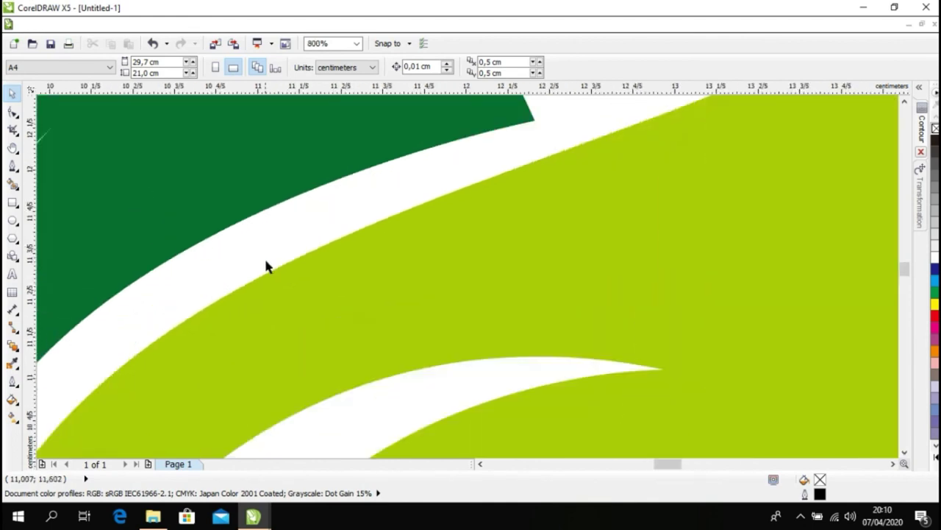
{"action": "scroll", "coordinate": [267, 267], "scroll_direction": "up", "scroll_amount": 1}
{"action": "scroll", "coordinate": [307, 276], "scroll_direction": "up", "scroll_amount": 2}
{"action": "scroll", "coordinate": [311, 265], "scroll_direction": "up", "scroll_amount": 2}
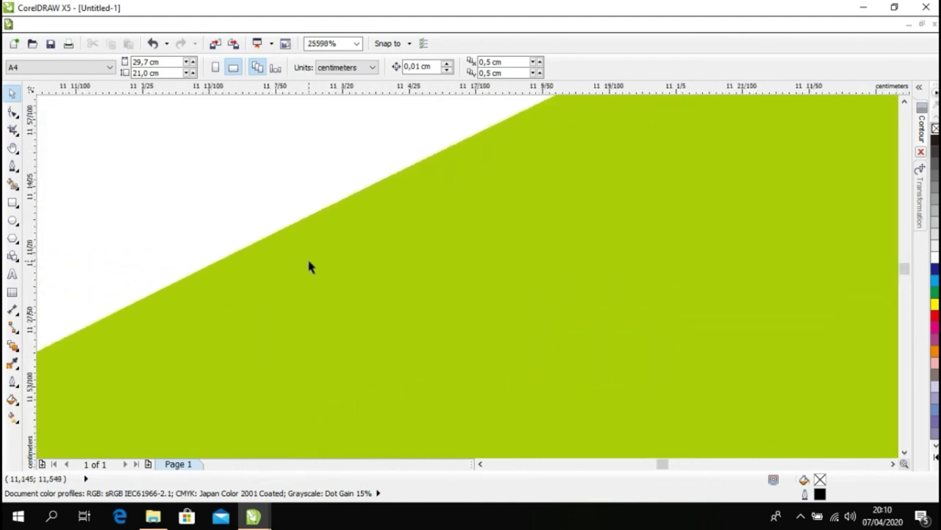
{"action": "scroll", "coordinate": [304, 223], "scroll_direction": "up", "scroll_amount": 2}
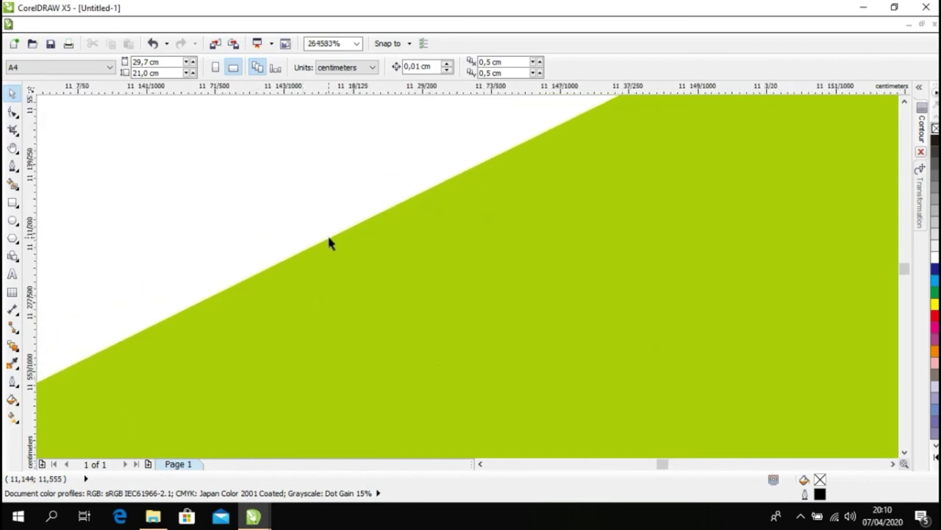
{"action": "scroll", "coordinate": [333, 228], "scroll_direction": "up", "scroll_amount": 1}
{"action": "scroll", "coordinate": [342, 215], "scroll_direction": "up", "scroll_amount": 2}
{"action": "scroll", "coordinate": [348, 219], "scroll_direction": "down", "scroll_amount": 1}
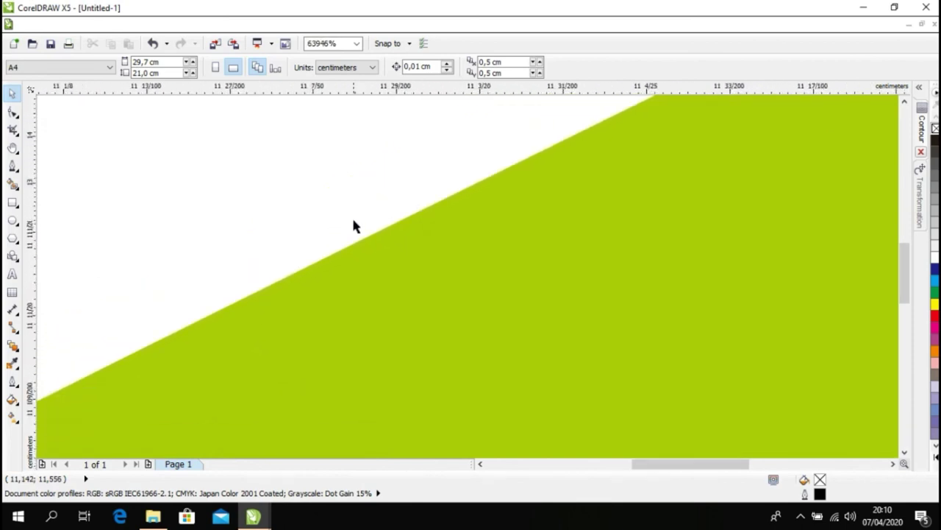
{"action": "key", "text": "F4"}
Step: Select the reference bitmap and the traced light-green leaf to compare them
{"action": "left_click", "coordinate": [450, 167]}
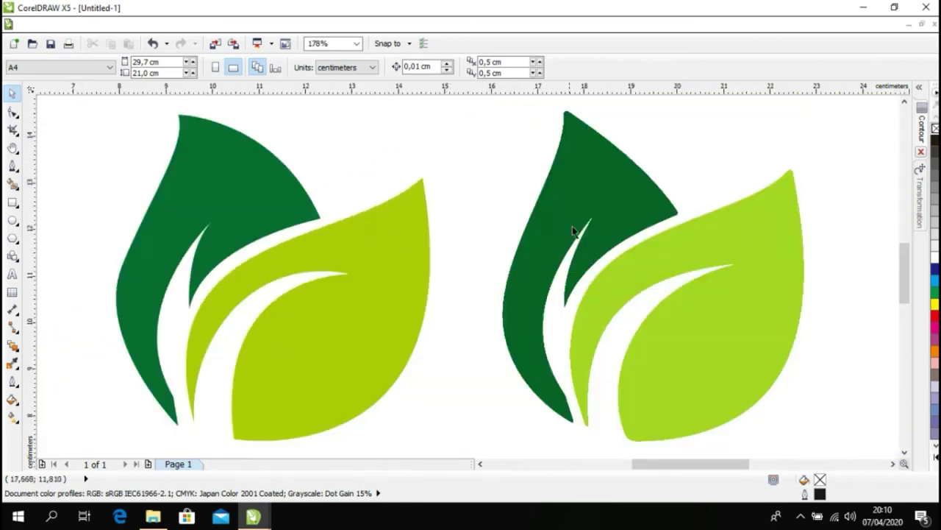
{"action": "left_click", "coordinate": [576, 222]}
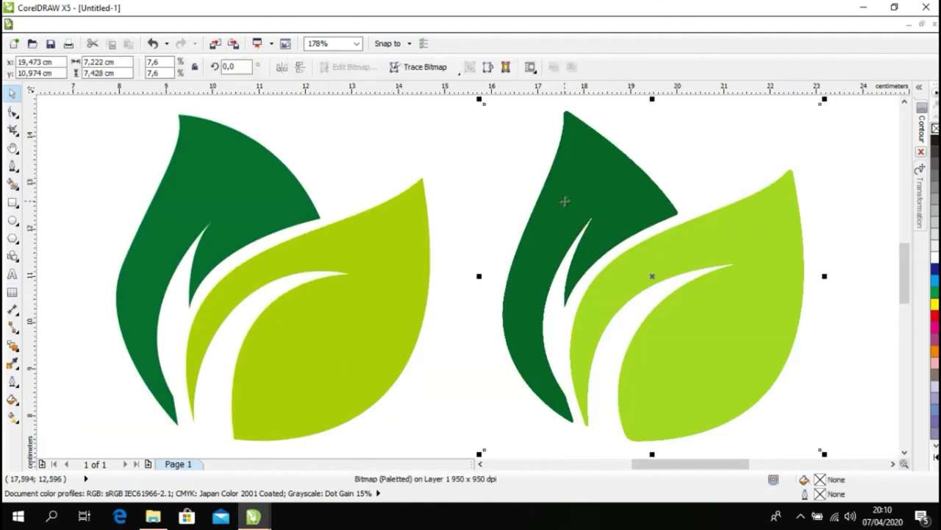
{"action": "left_click", "coordinate": [363, 161]}
{"action": "left_click", "coordinate": [360, 188]}
{"action": "left_click", "coordinate": [369, 259]}
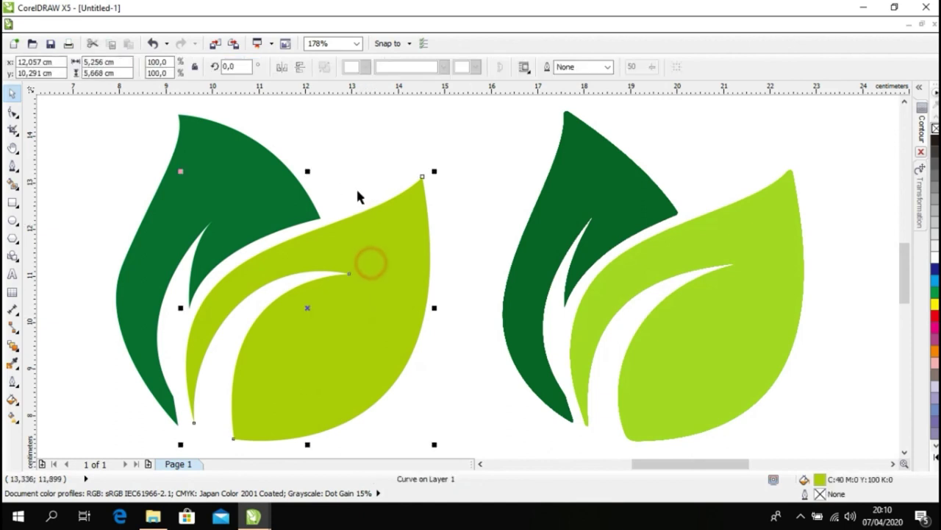
{"action": "left_click", "coordinate": [359, 158]}
{"action": "left_click", "coordinate": [352, 176]}
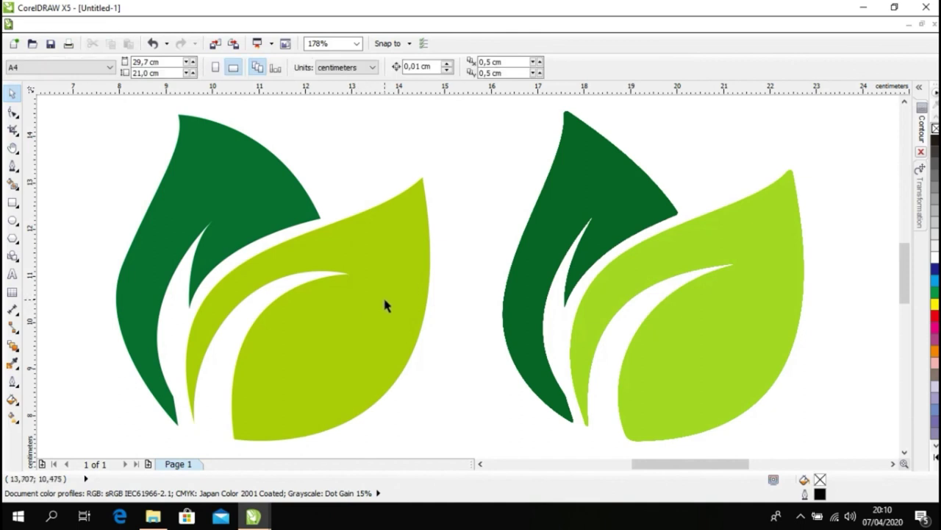
Step: Delete the reference leaf bitmap and fit the remaining vector logo with F4
{"action": "left_click", "coordinate": [465, 175]}
{"action": "left_click", "coordinate": [558, 197]}
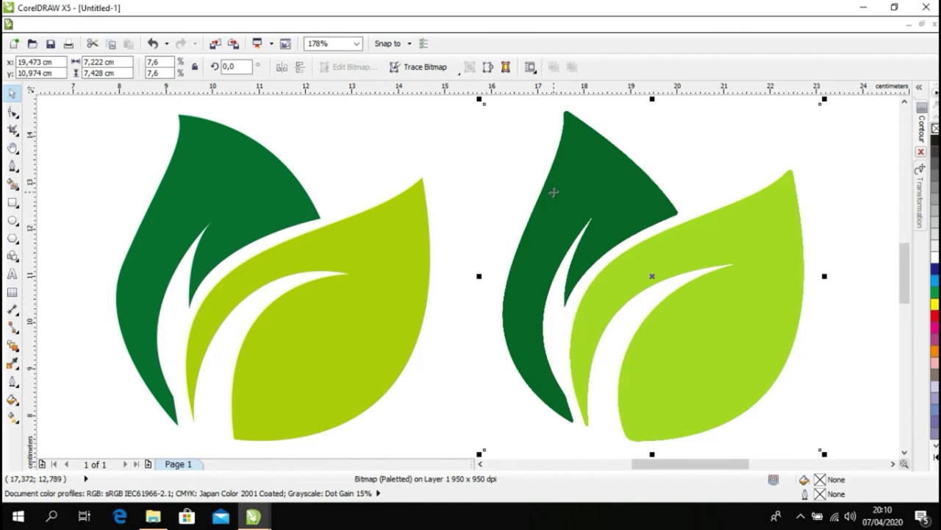
{"action": "left_click", "coordinate": [487, 179]}
{"action": "left_click", "coordinate": [573, 192]}
{"action": "key", "text": "Delete"}
{"action": "key", "text": "F4"}
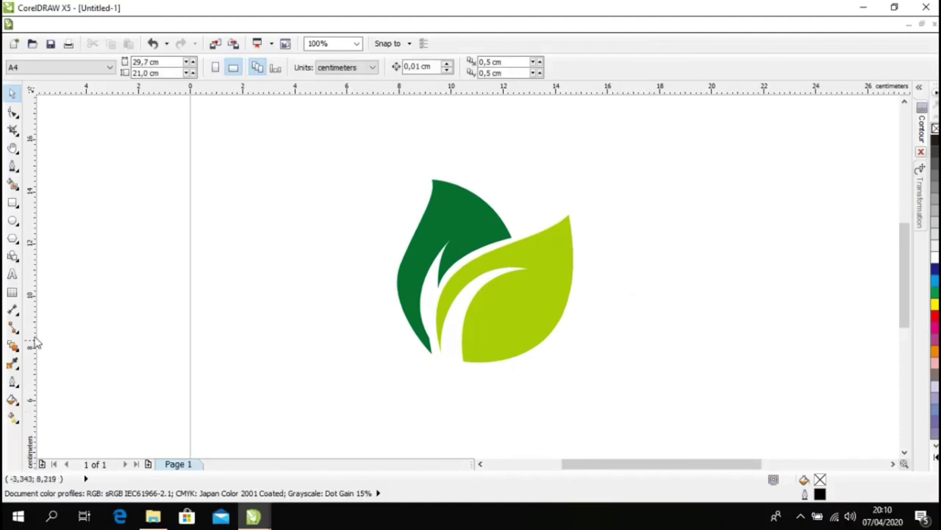
Step: Type the text 'green area' on a line below the leaves
{"action": "left_click", "coordinate": [12, 274]}
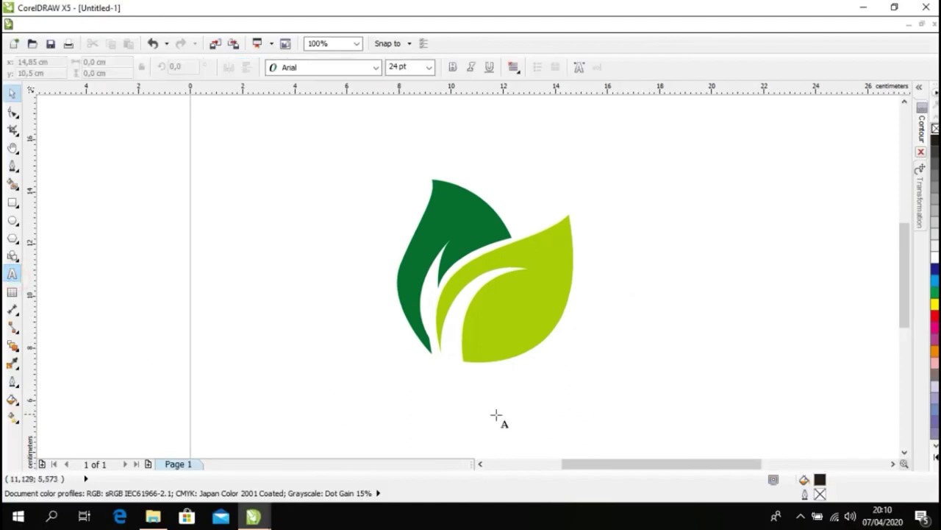
{"action": "left_click", "coordinate": [404, 381]}
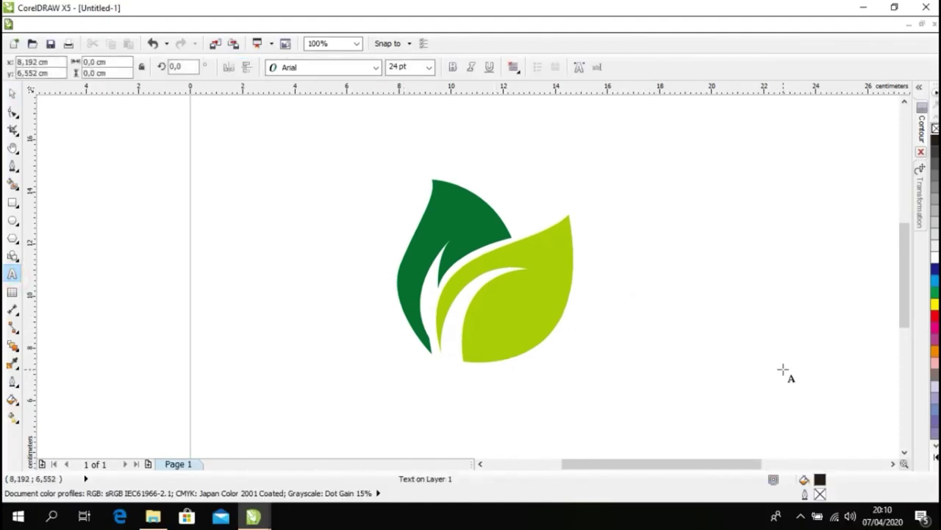
{"action": "type", "text": "greeln"}
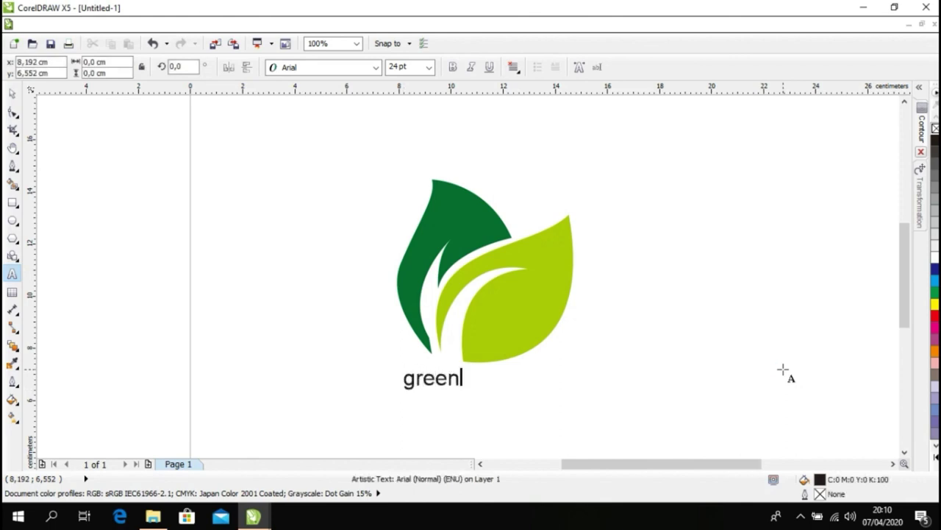
{"action": "type", "text": "areal"}
{"action": "key", "text": "Left"}
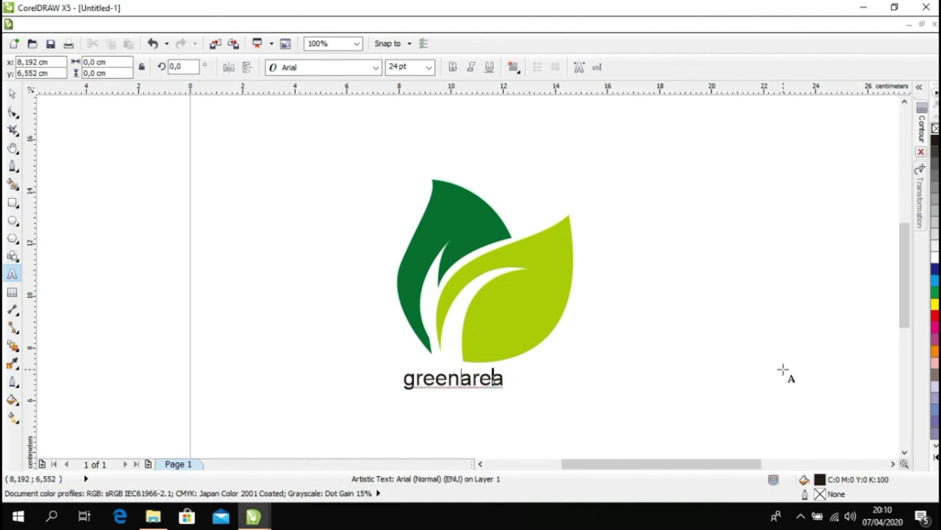
{"action": "key", "text": "Left"}
{"action": "key", "text": "Left"}
{"action": "key", "text": "Left"}
Step: Set the whole 'green area' text to the Dubai Medium font
{"action": "key", "text": "ctrl+a"}
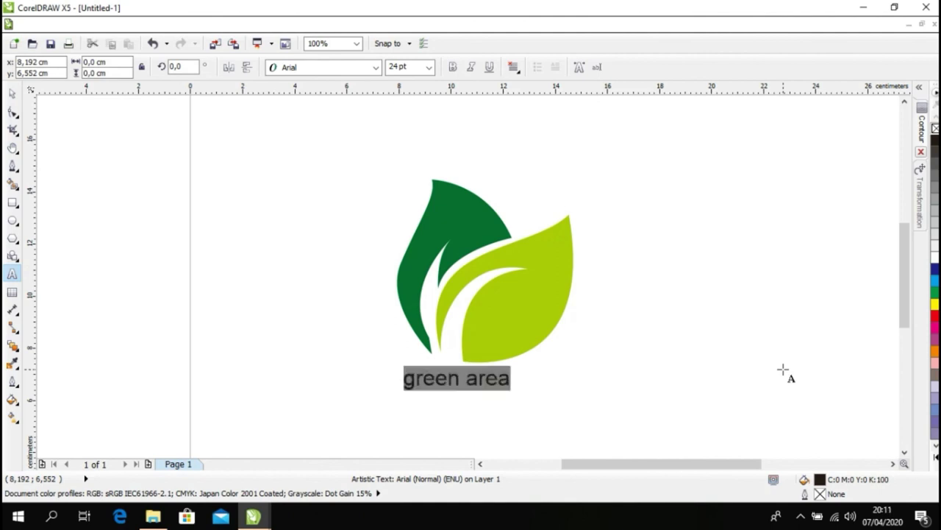
{"action": "left_click", "coordinate": [376, 67]}
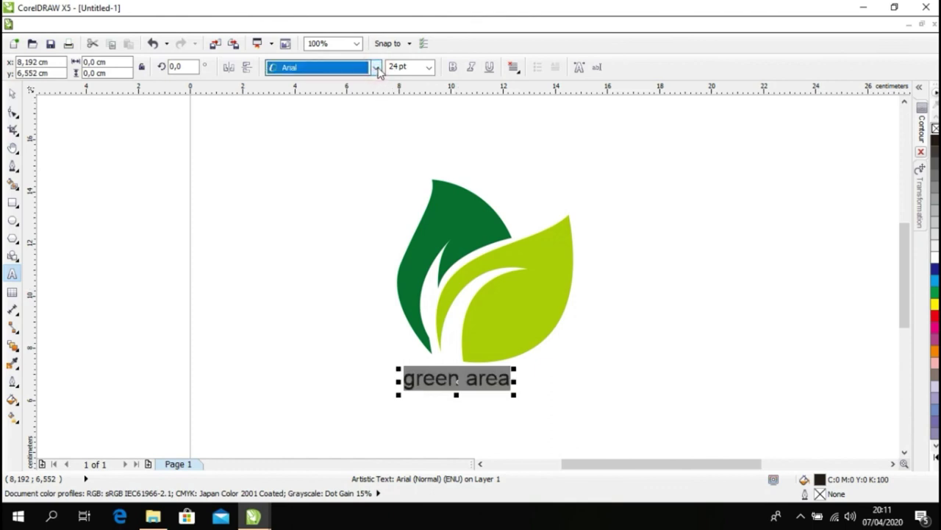
{"action": "left_click", "coordinate": [376, 67]}
{"action": "scroll", "coordinate": [361, 221], "scroll_direction": "down", "scroll_amount": 1}
{"action": "scroll", "coordinate": [385, 321], "scroll_direction": "down", "scroll_amount": 2}
{"action": "scroll", "coordinate": [381, 345], "scroll_direction": "down", "scroll_amount": 2}
{"action": "scroll", "coordinate": [368, 353], "scroll_direction": "down", "scroll_amount": 2}
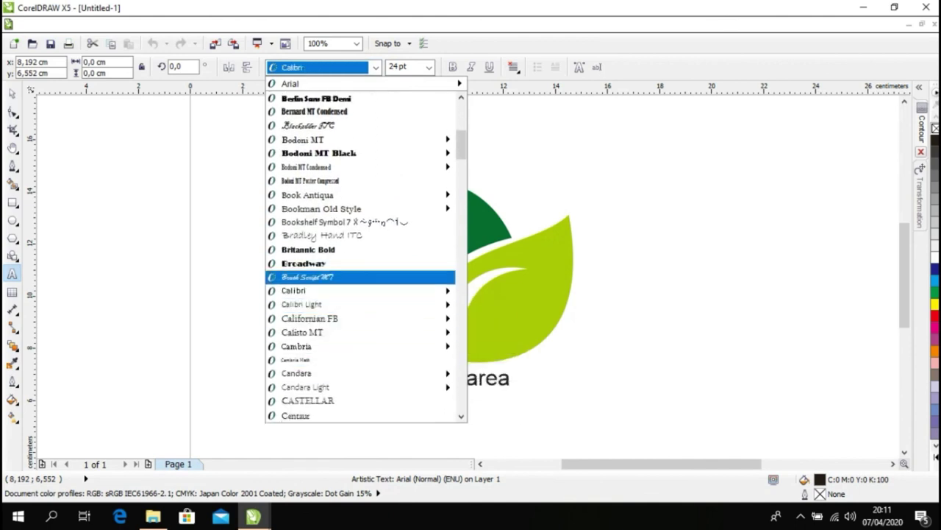
{"action": "scroll", "coordinate": [371, 309], "scroll_direction": "down", "scroll_amount": 2}
{"action": "scroll", "coordinate": [368, 324], "scroll_direction": "down", "scroll_amount": 2}
{"action": "scroll", "coordinate": [375, 290], "scroll_direction": "down", "scroll_amount": 1}
{"action": "scroll", "coordinate": [375, 301], "scroll_direction": "down", "scroll_amount": 4}
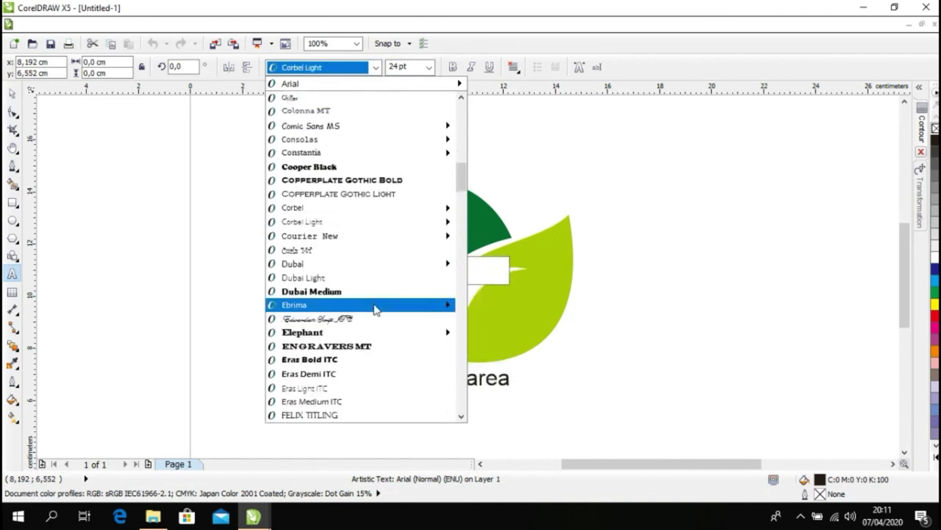
{"action": "left_click", "coordinate": [370, 290]}
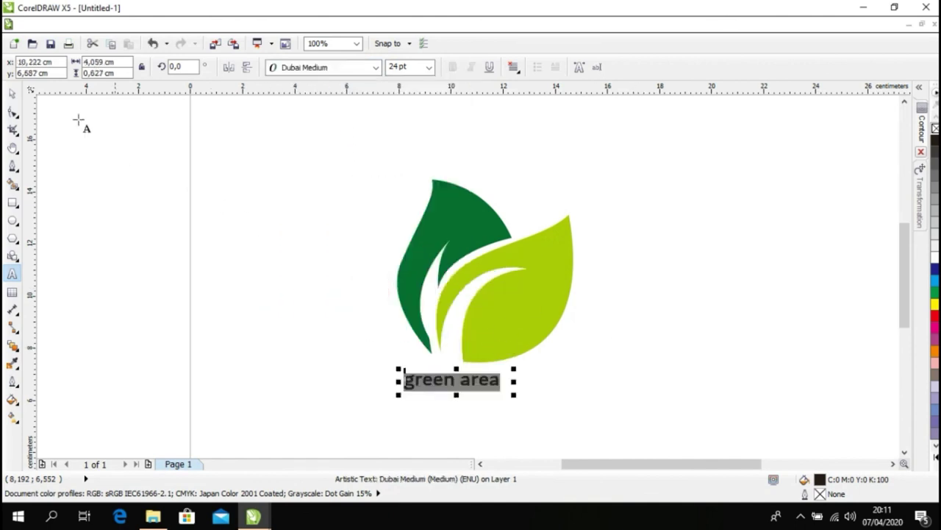
Step: Enlarge the 'green area' text to about 41 pt and position it under the leaves
{"action": "left_click", "coordinate": [13, 96]}
{"action": "left_click", "coordinate": [225, 190]}
{"action": "left_click", "coordinate": [468, 379]}
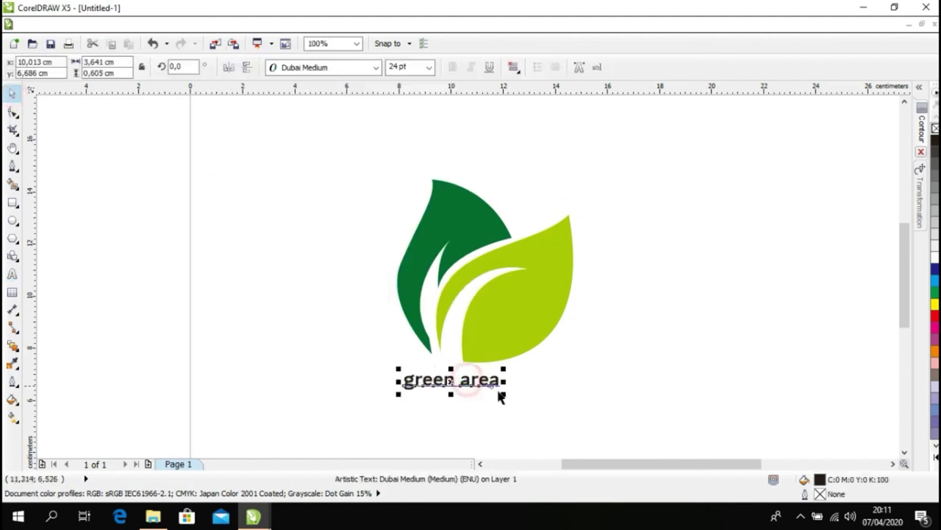
{"action": "left_click_drag", "start_coordinate": [503, 394], "coordinate": [567, 423]}
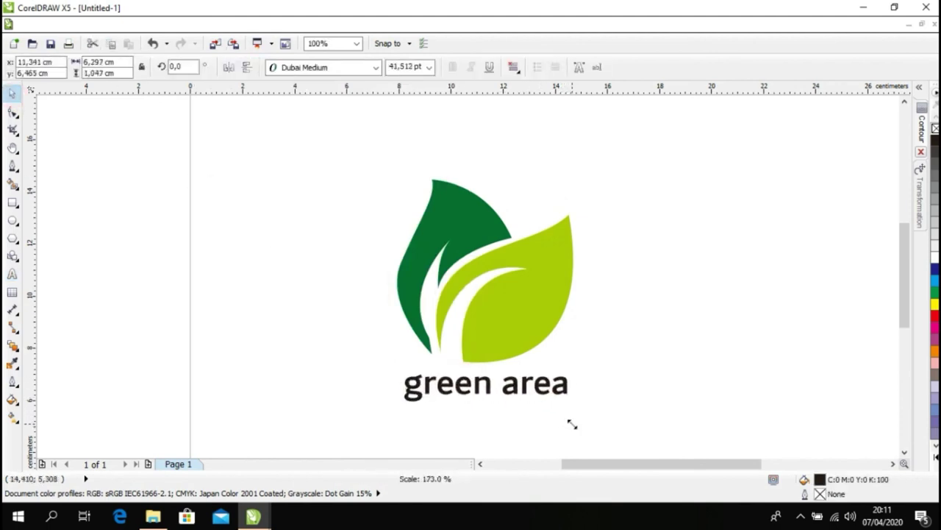
{"action": "left_click_drag", "start_coordinate": [519, 397], "coordinate": [509, 393]}
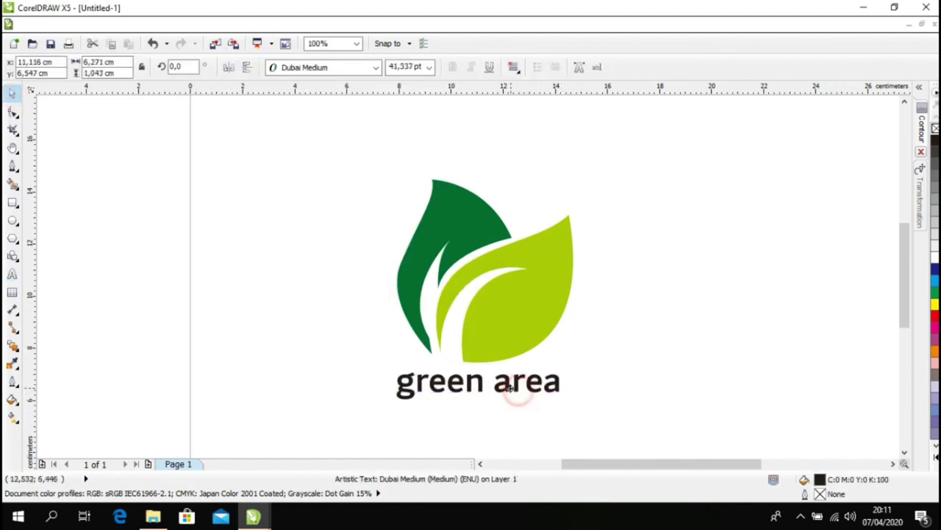
{"action": "left_click", "coordinate": [632, 345]}
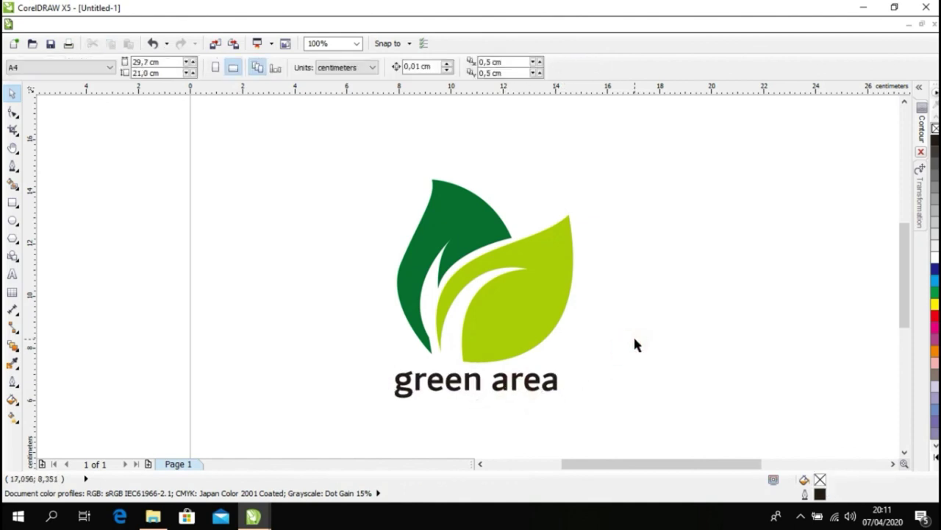
Step: Marquee-select both leaves and the 'green area' text and group them
{"action": "left_click", "coordinate": [634, 339]}
{"action": "key", "text": "ctrl+a"}
{"action": "left_click", "coordinate": [641, 321]}
{"action": "left_click_drag", "start_coordinate": [679, 126], "coordinate": [365, 431]}
{"action": "right_click", "coordinate": [514, 283]}
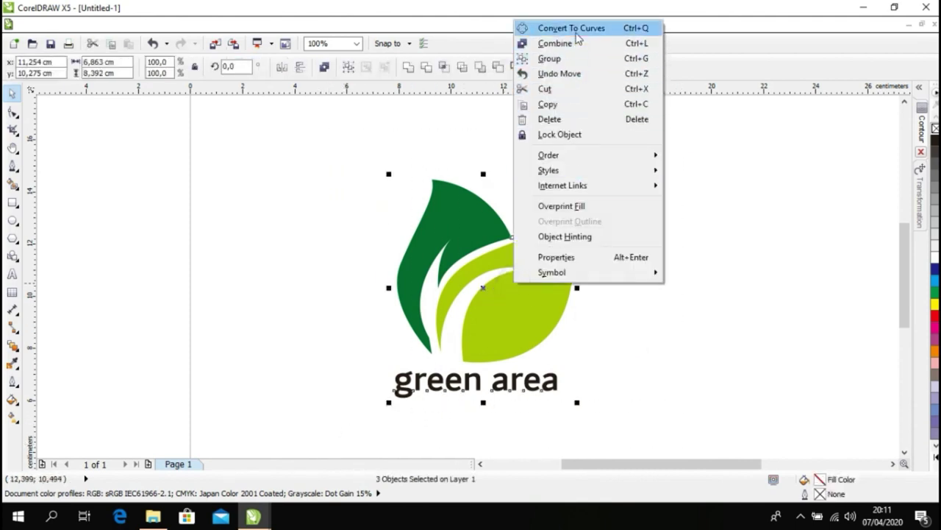
{"action": "left_click", "coordinate": [589, 61]}
Step: Centre the grouped logo on the page with P, then minimize CorelDRAW
{"action": "left_click", "coordinate": [674, 254]}
{"action": "left_click_drag", "start_coordinate": [490, 323], "coordinate": [535, 307]}
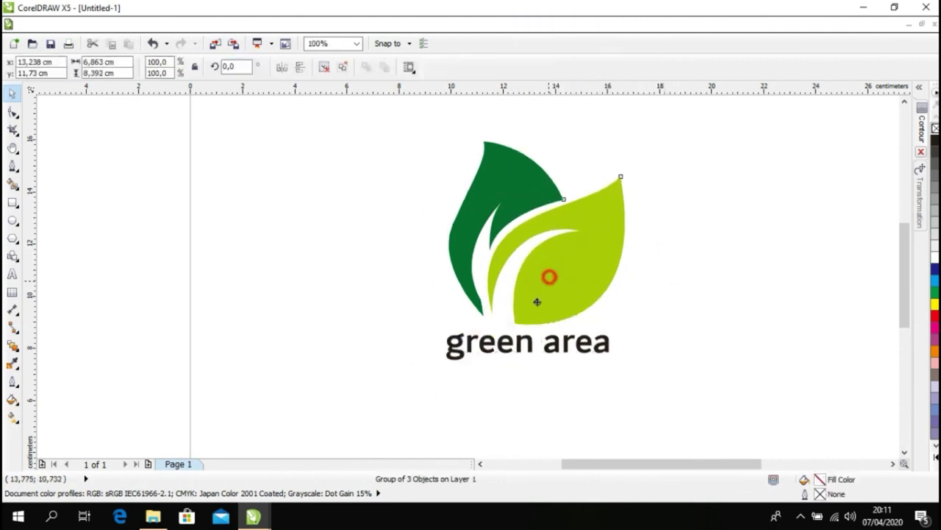
{"action": "key", "text": "p"}
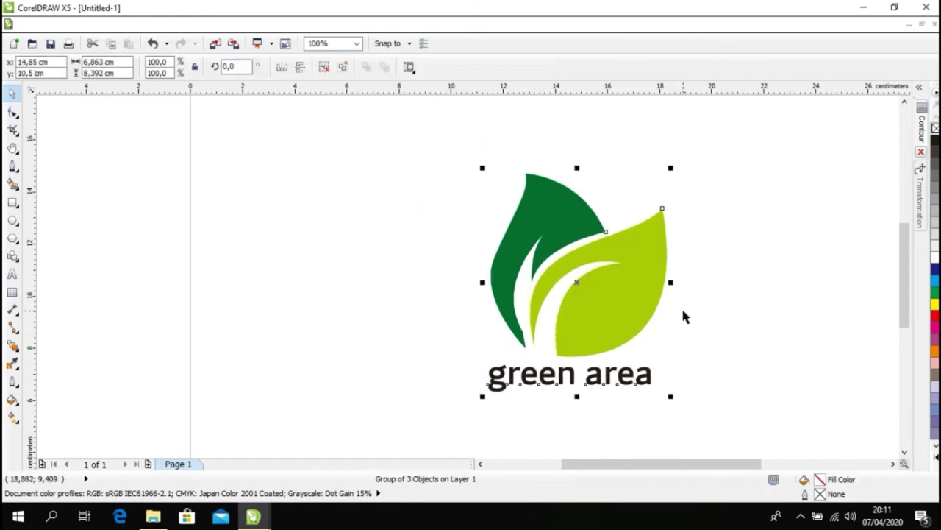
{"action": "key", "text": "shift+F2"}
{"action": "left_click", "coordinate": [689, 293]}
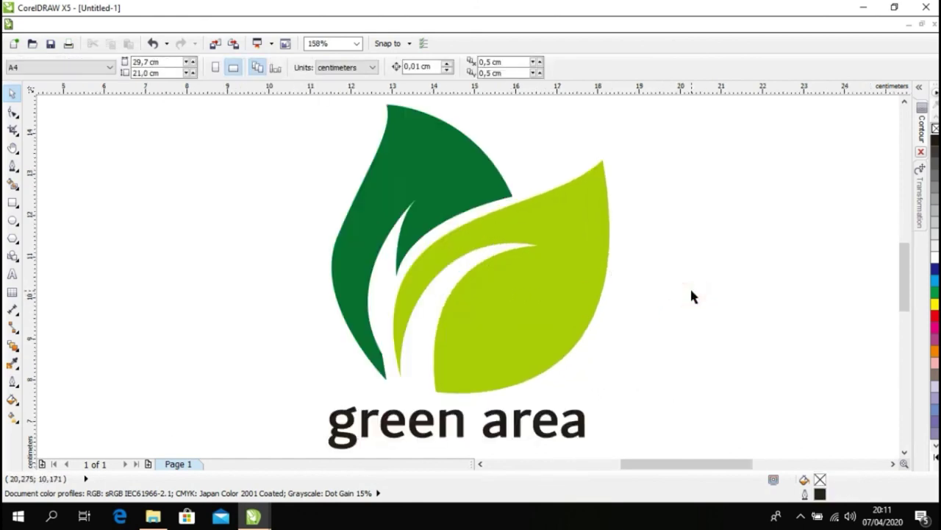
{"action": "left_click", "coordinate": [863, 7]}
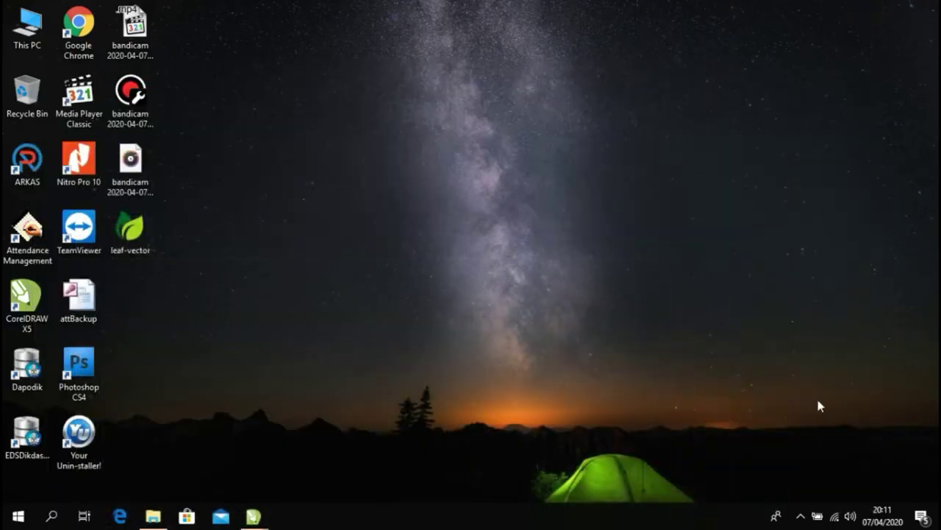